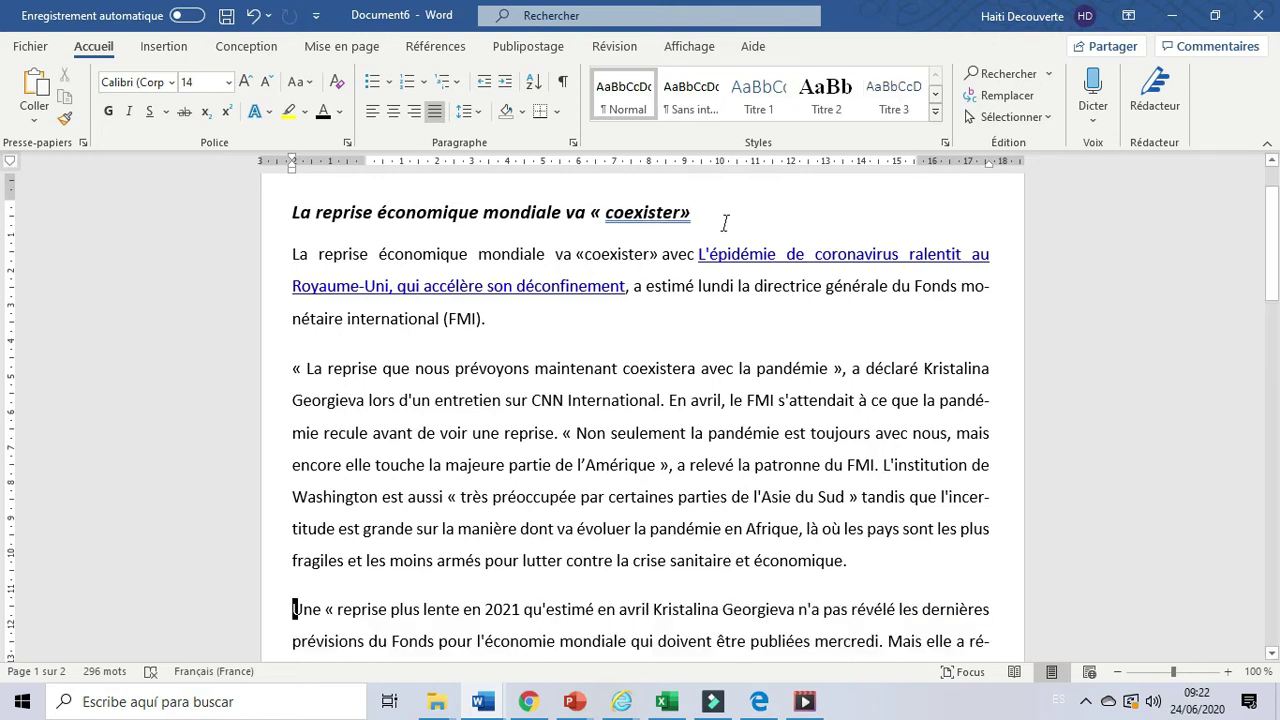
Step: Select the bold italic heading at the start of the document and colour its text standard yellow
left_click_drag(725, 222, 289, 200)
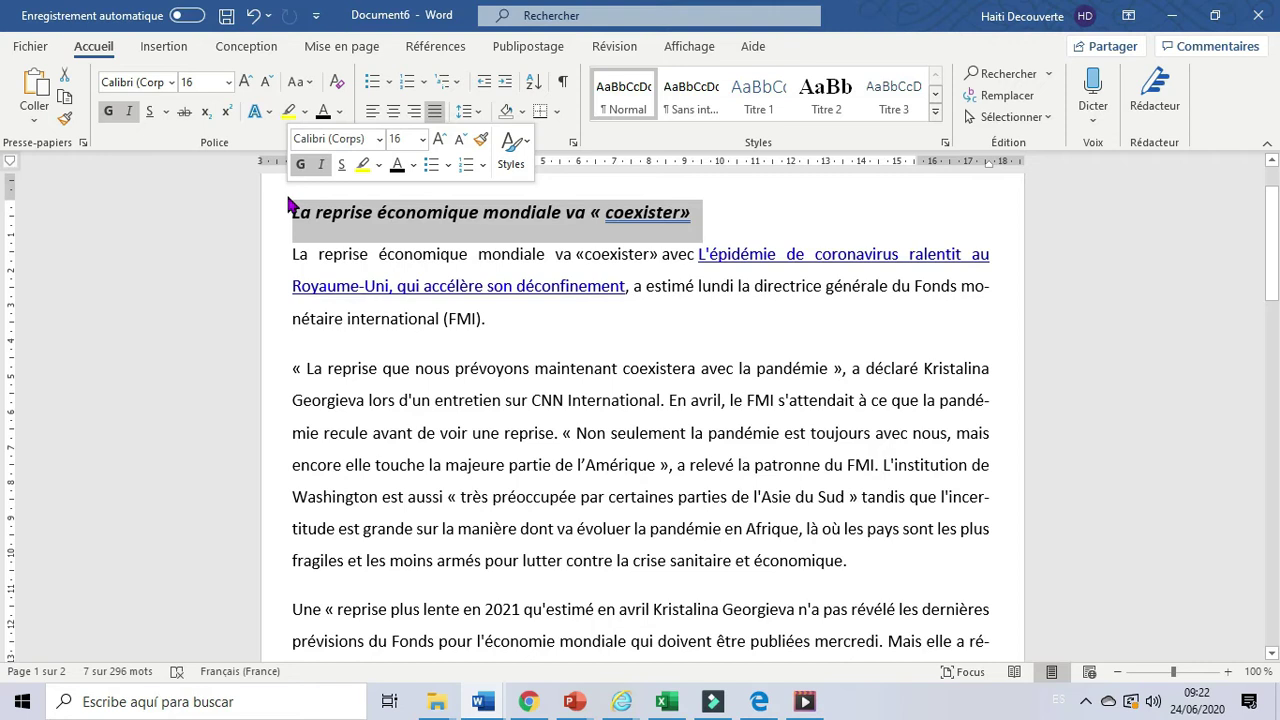
left_click(340, 113)
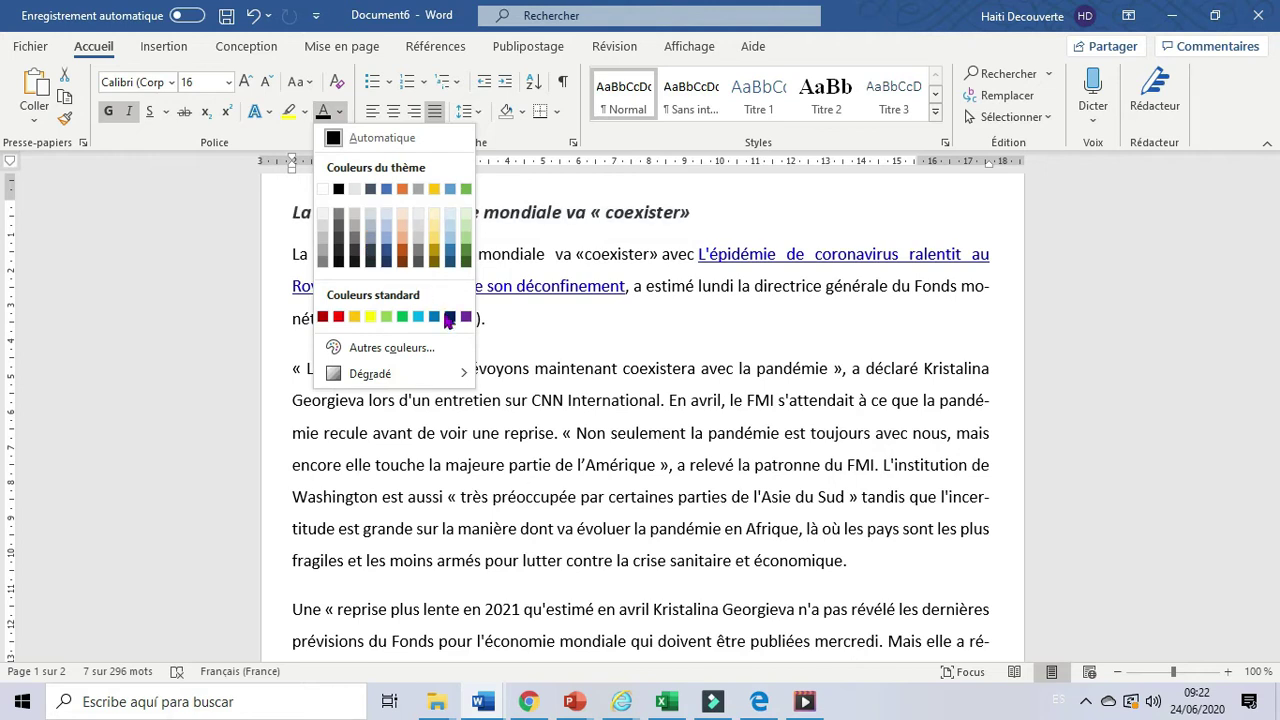
left_click(370, 317)
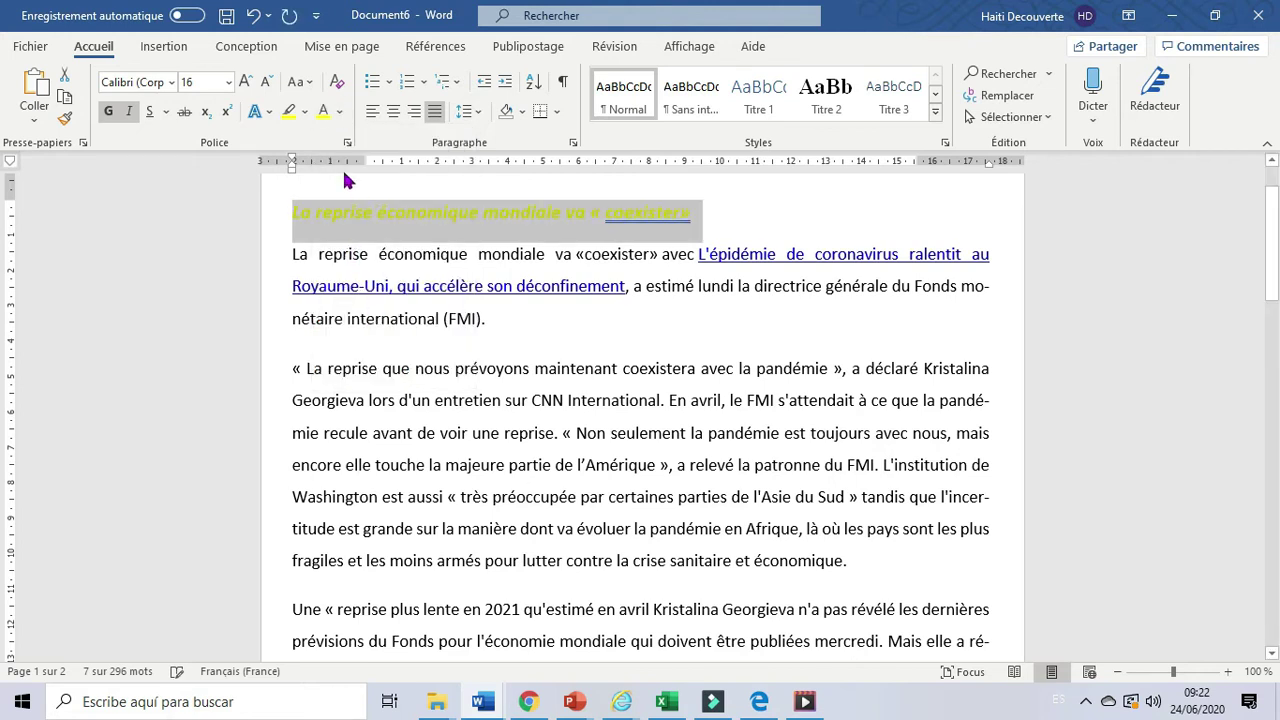
Step: Recolour the selected heading's text standard dark red, followed by the darkest green theme shade
left_click(341, 112)
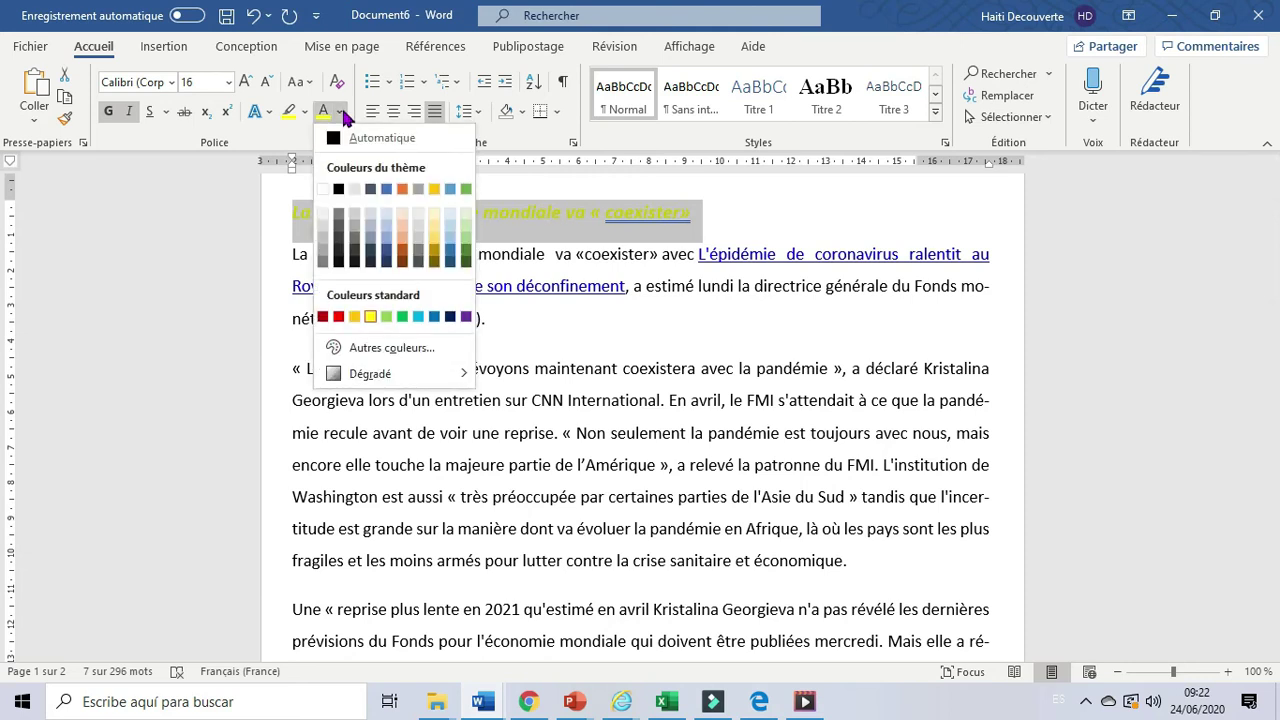
left_click(323, 318)
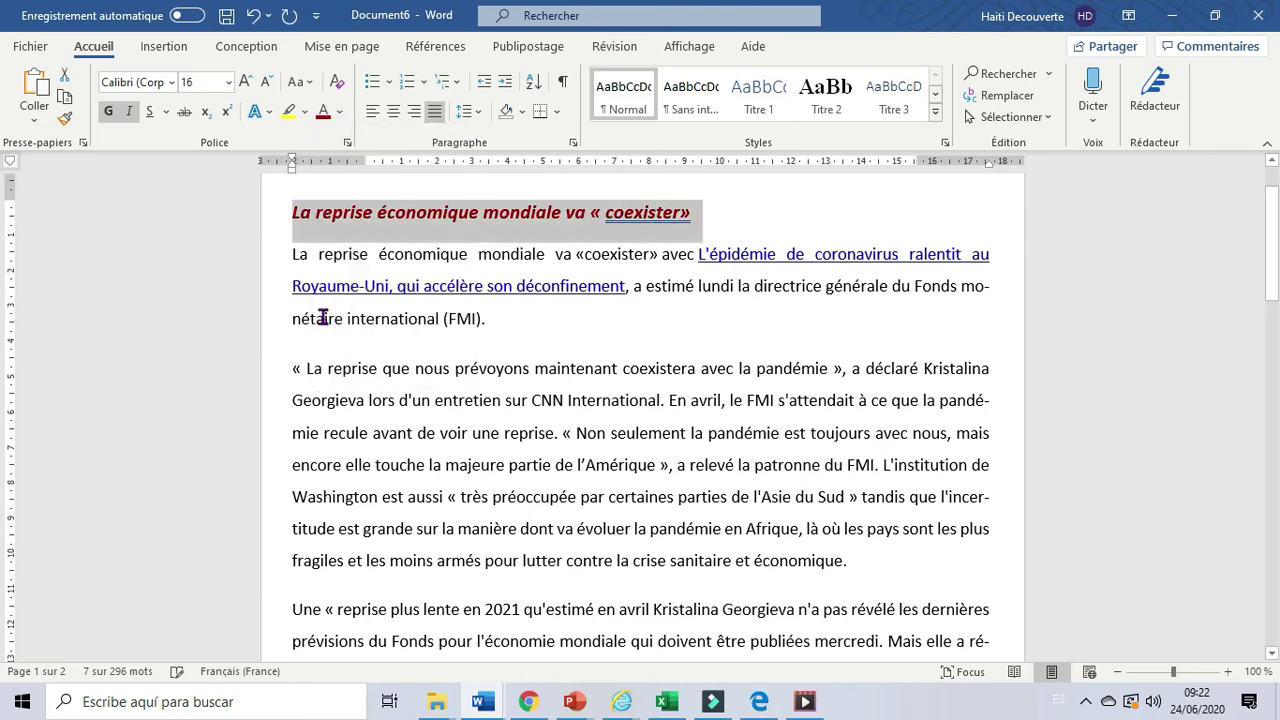
left_click(340, 113)
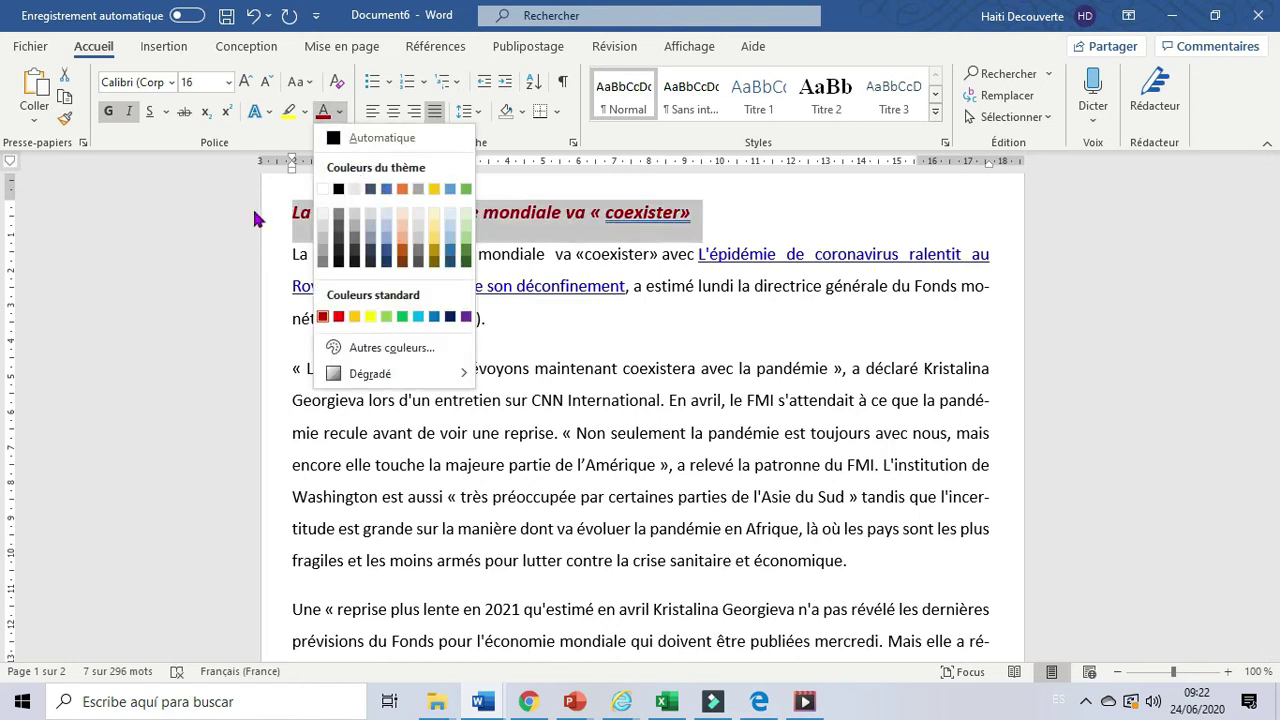
left_click(466, 262)
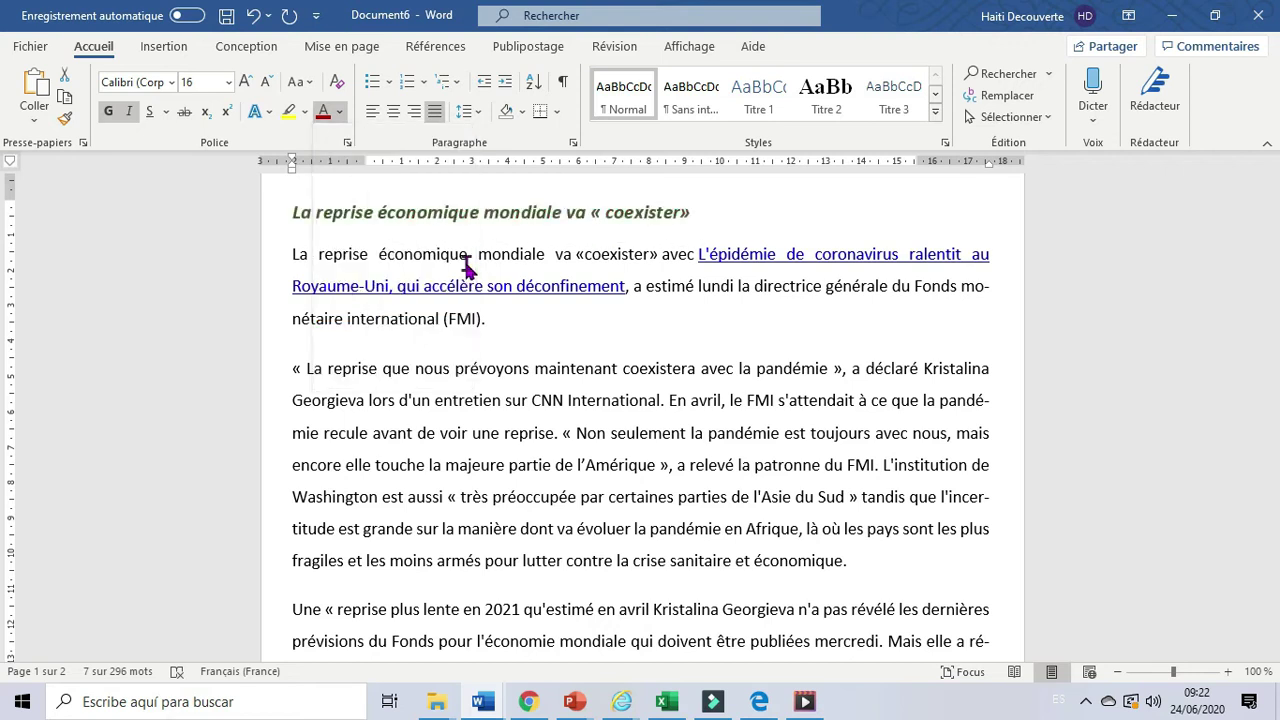
Step: Apply a custom green font colour with RGB values 35, 209, 155 (#23D19B) to the heading
left_click(342, 112)
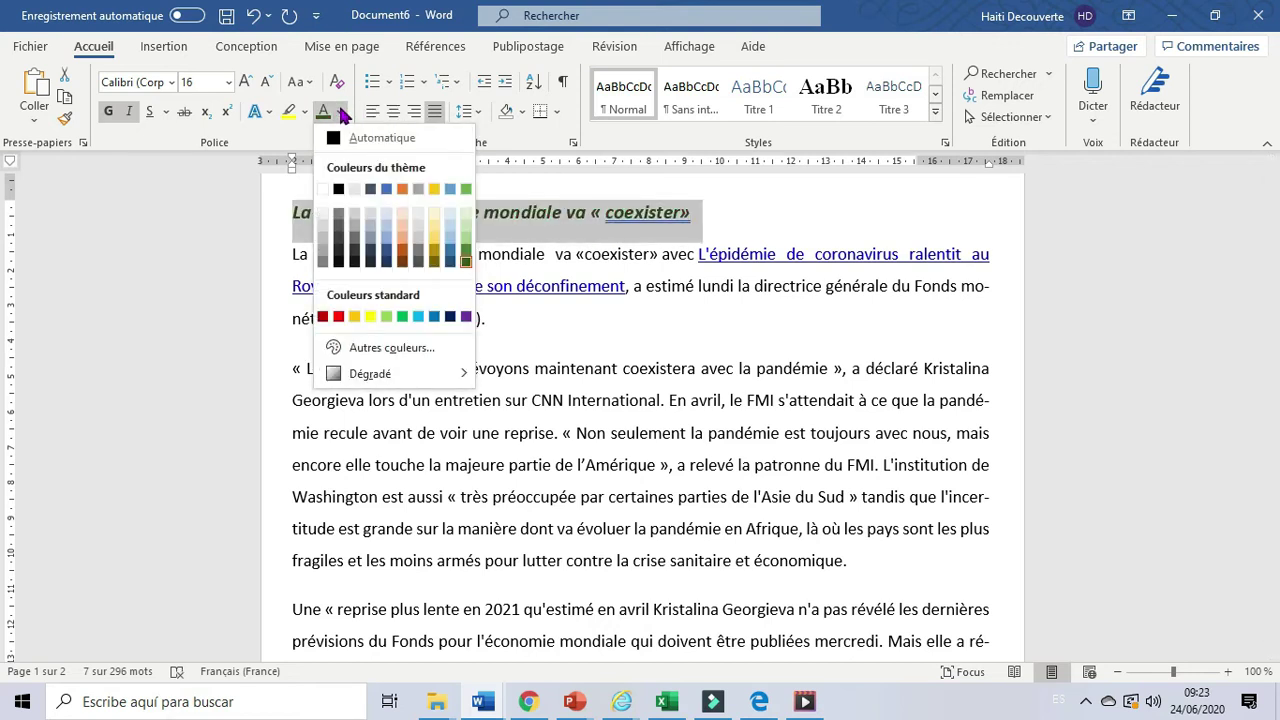
left_click(390, 358)
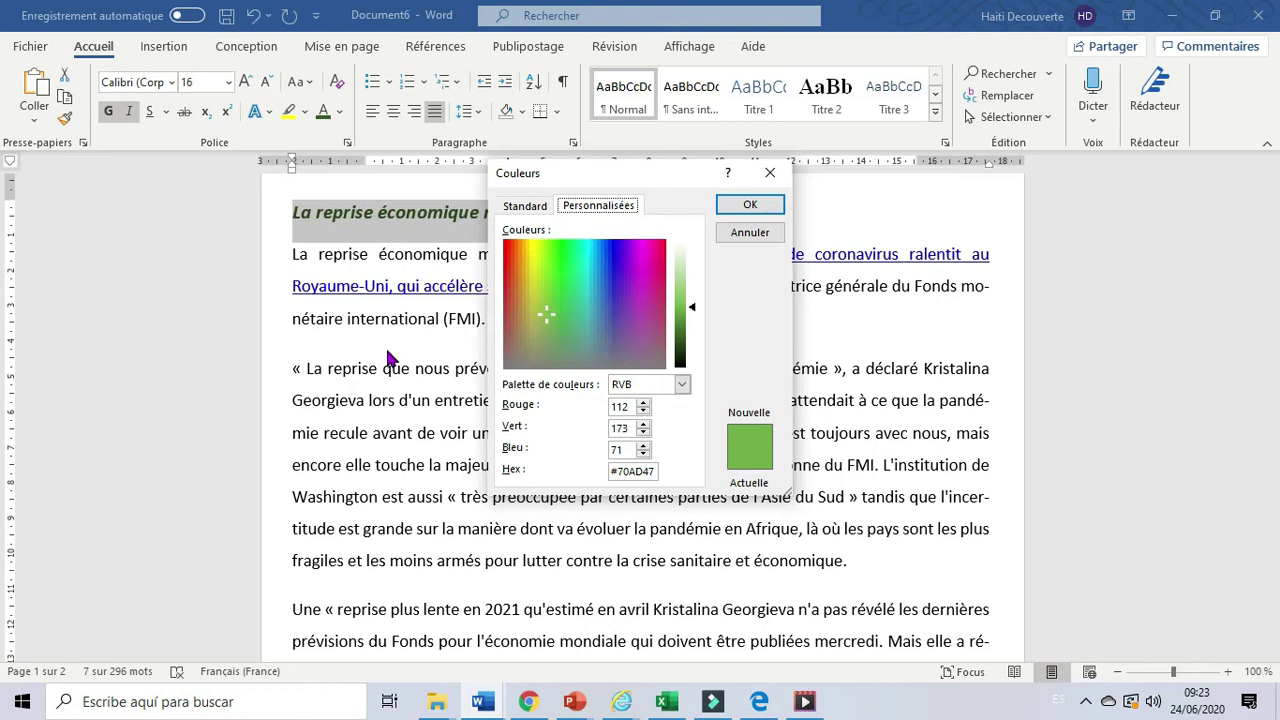
left_click(547, 309)
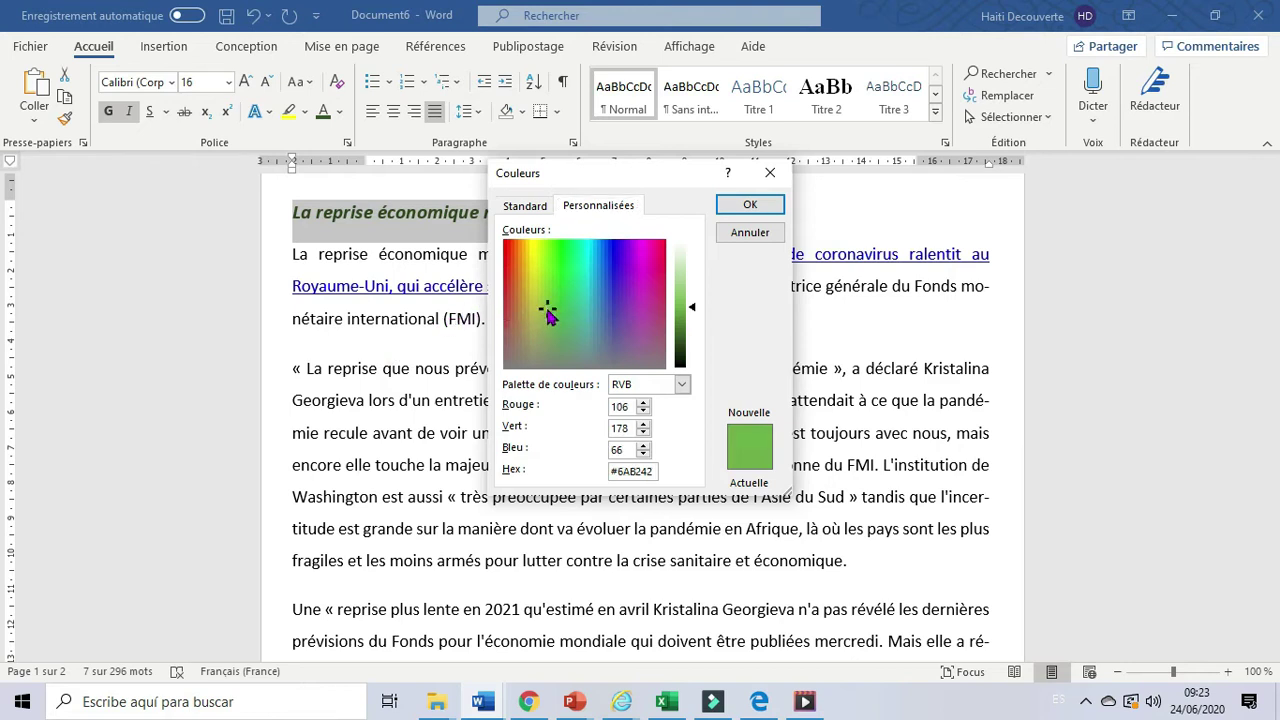
left_click_drag(549, 310, 545, 260)
left_click_drag(542, 259, 575, 277)
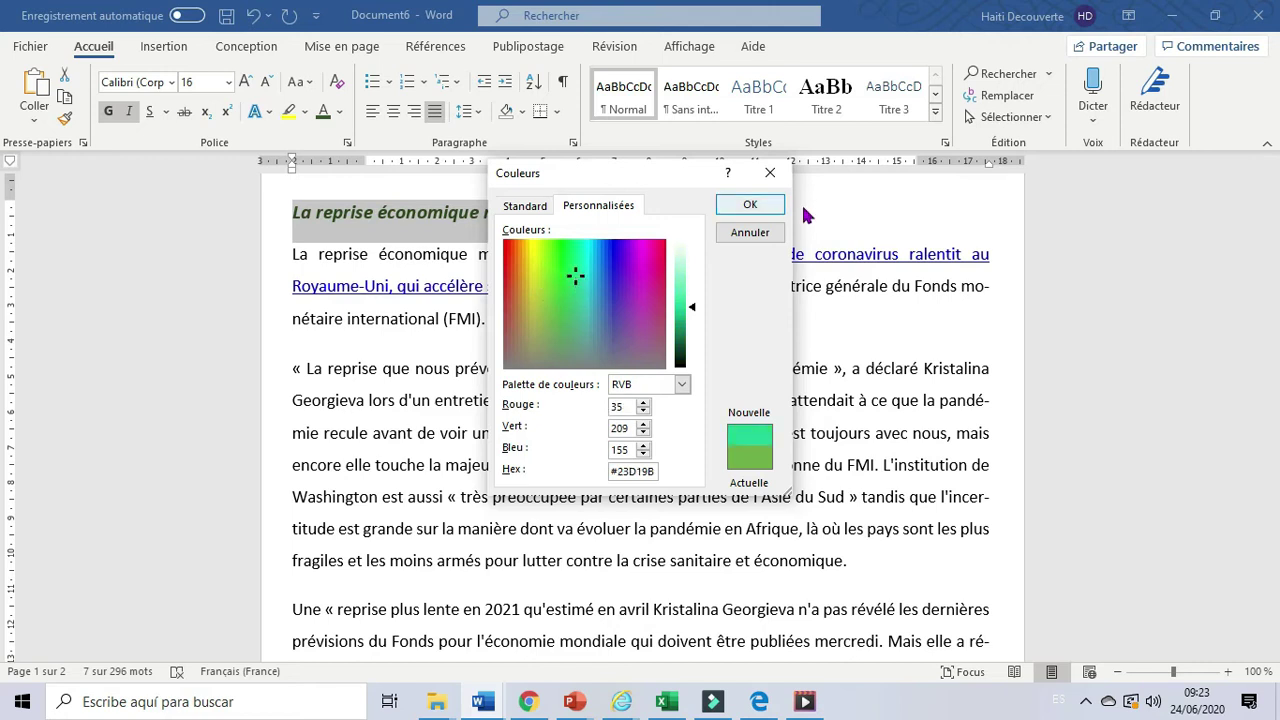
left_click(749, 205)
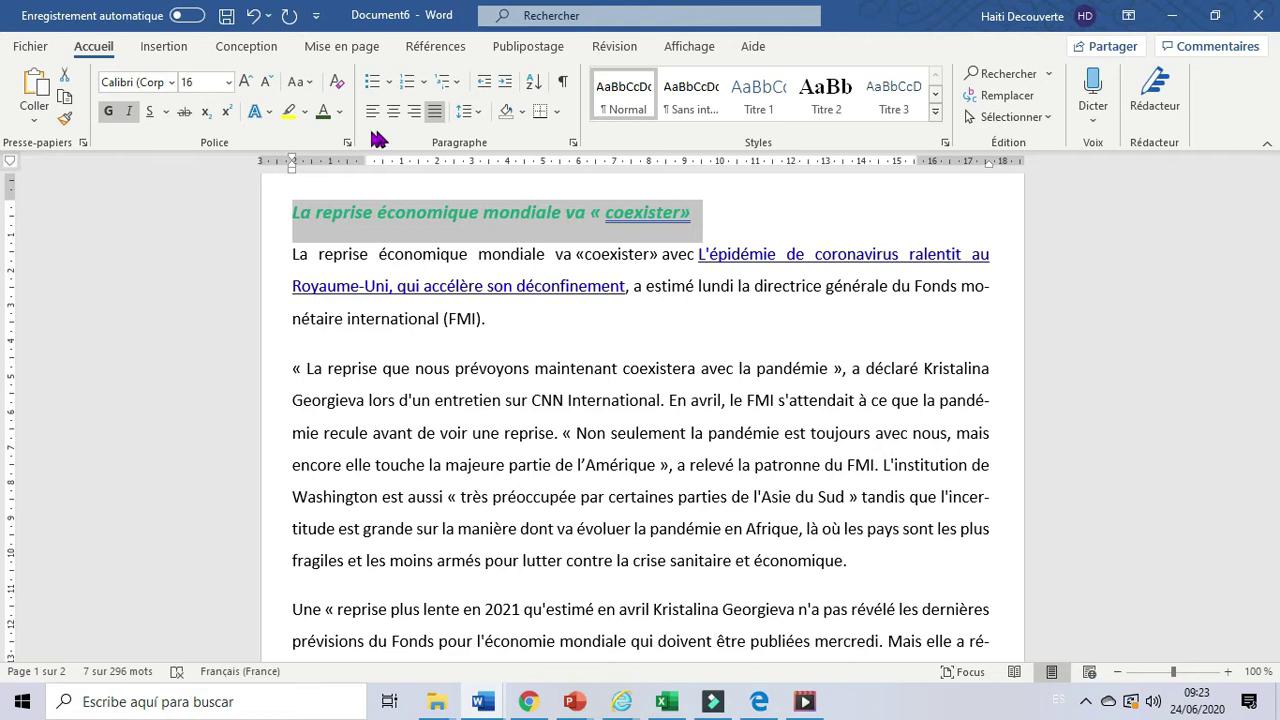
left_click(341, 112)
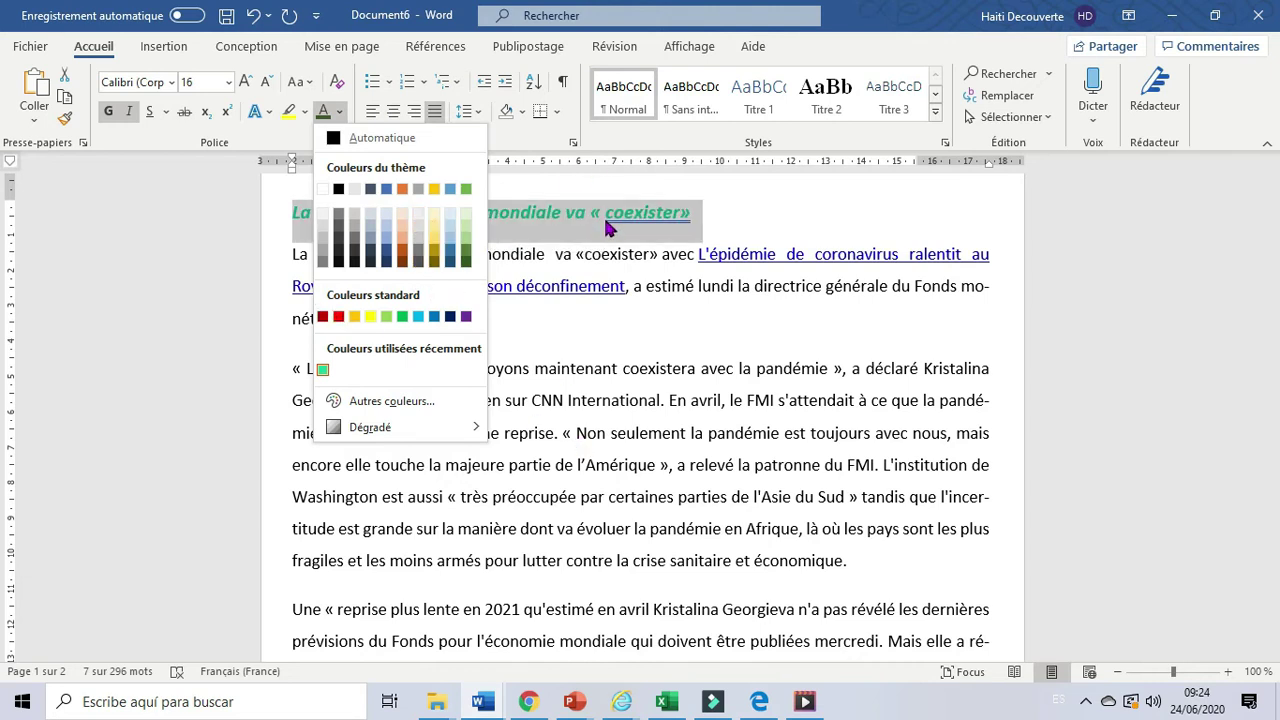
key("Escape")
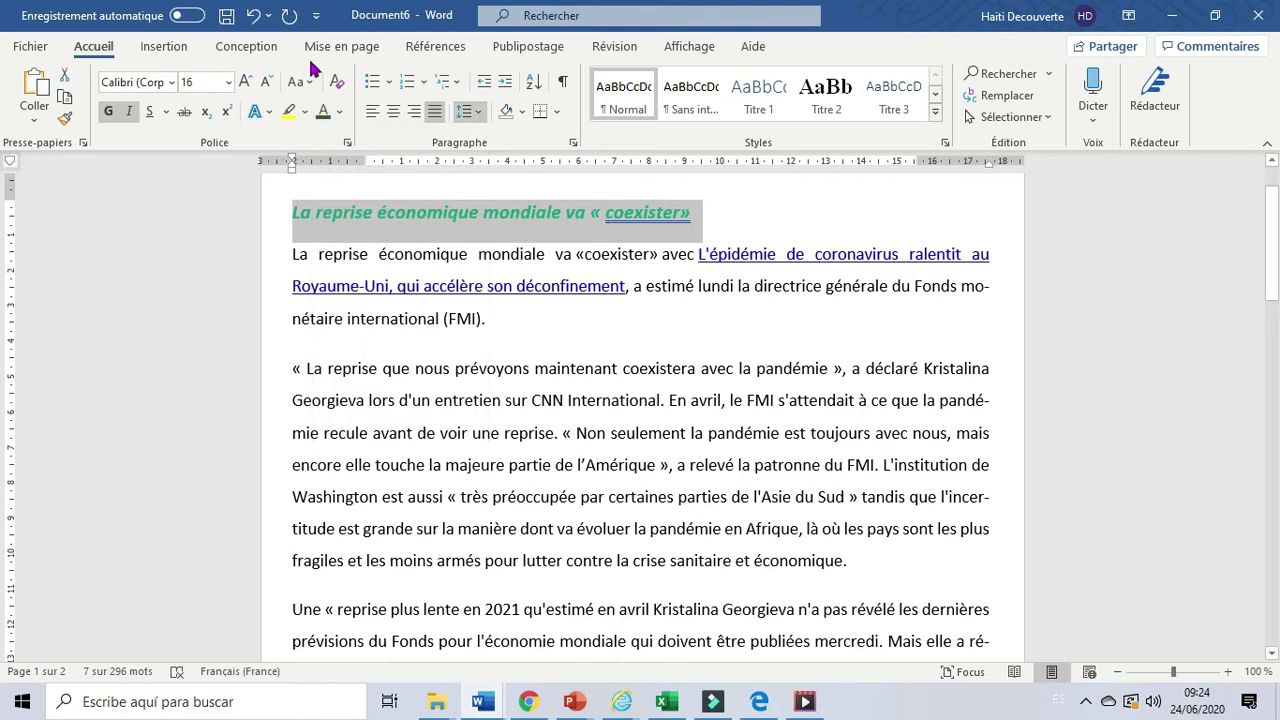
left_click(340, 113)
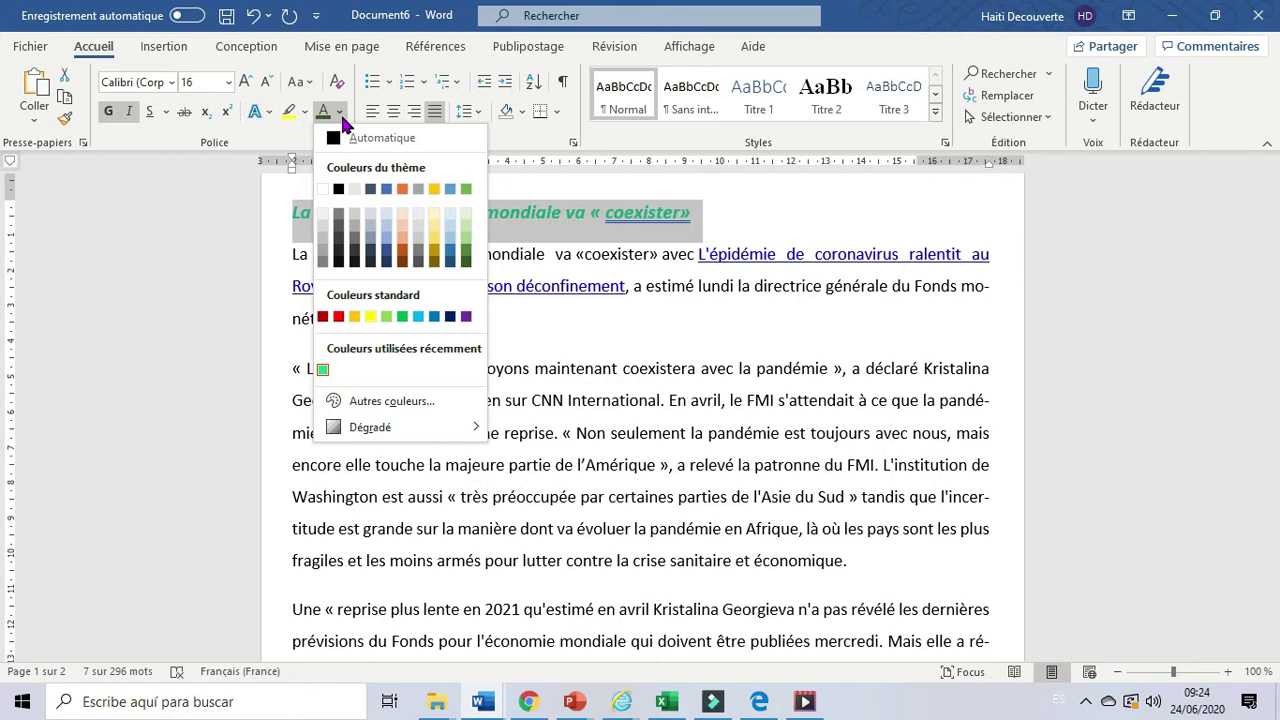
mouse_move(358, 440)
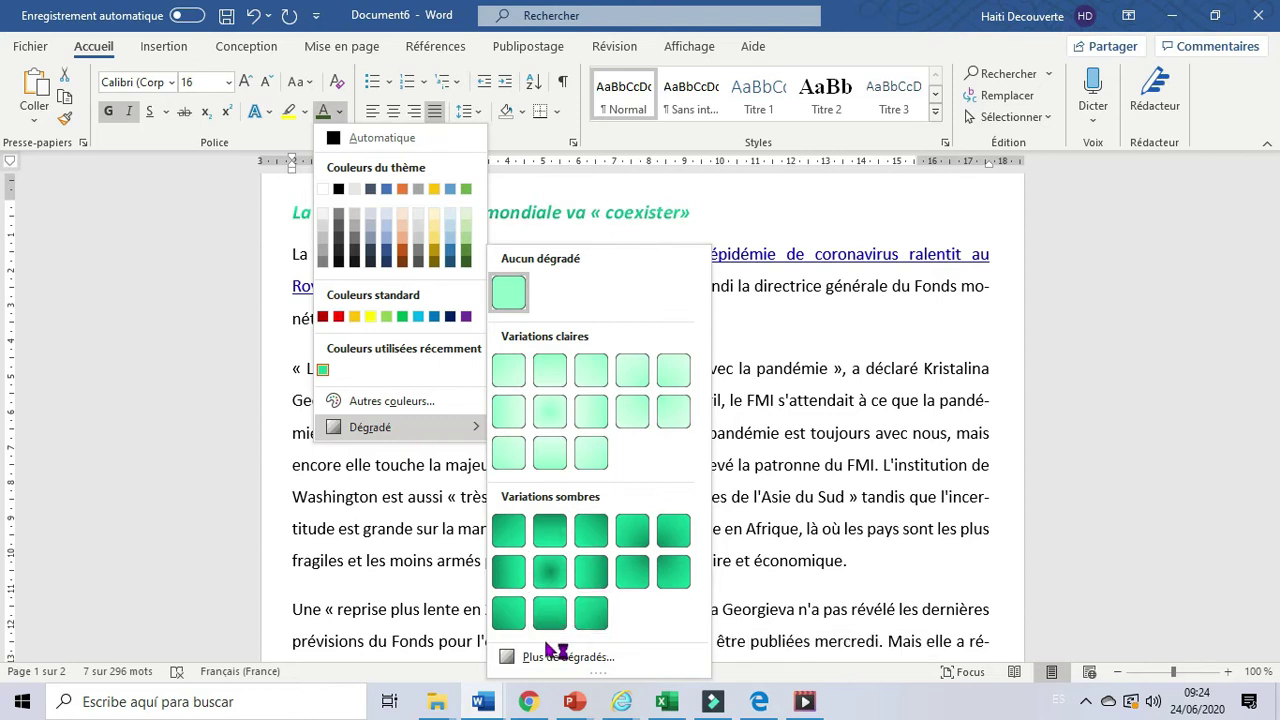
left_click(577, 181)
Step: Colour the heading standard dark red and give it the from-centre gradient of the dark variations
left_click(341, 113)
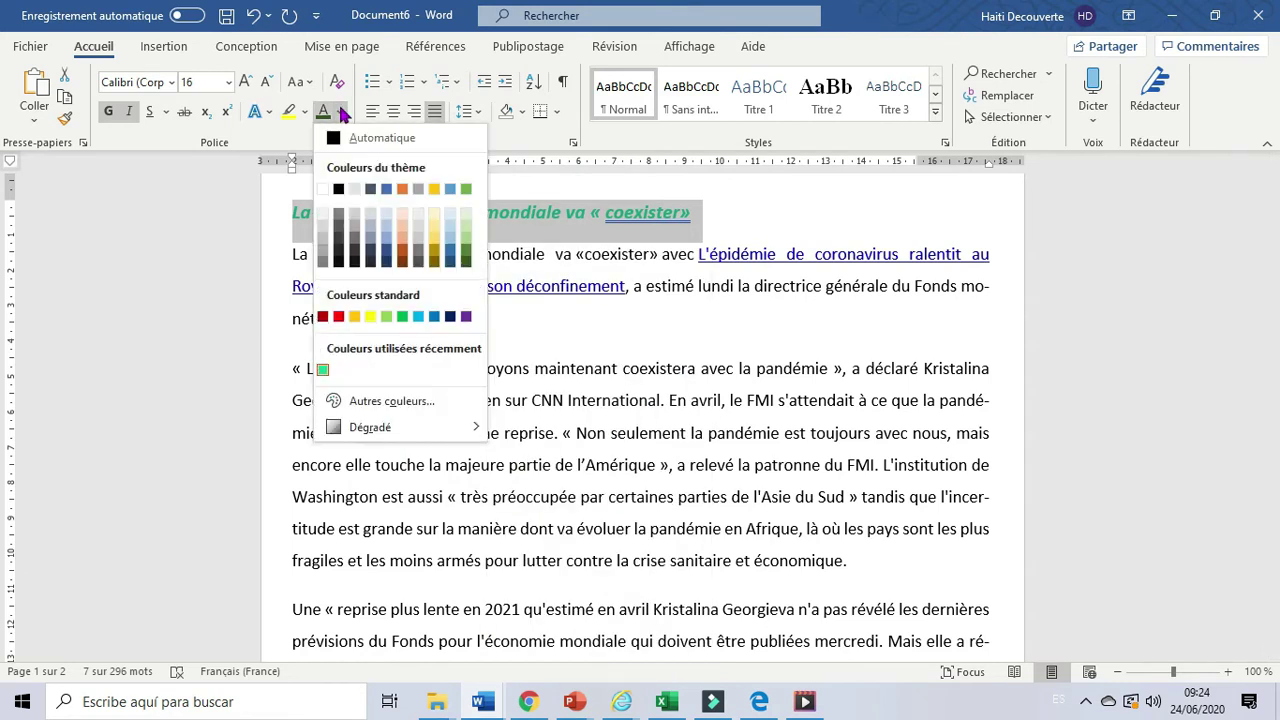
left_click(322, 318)
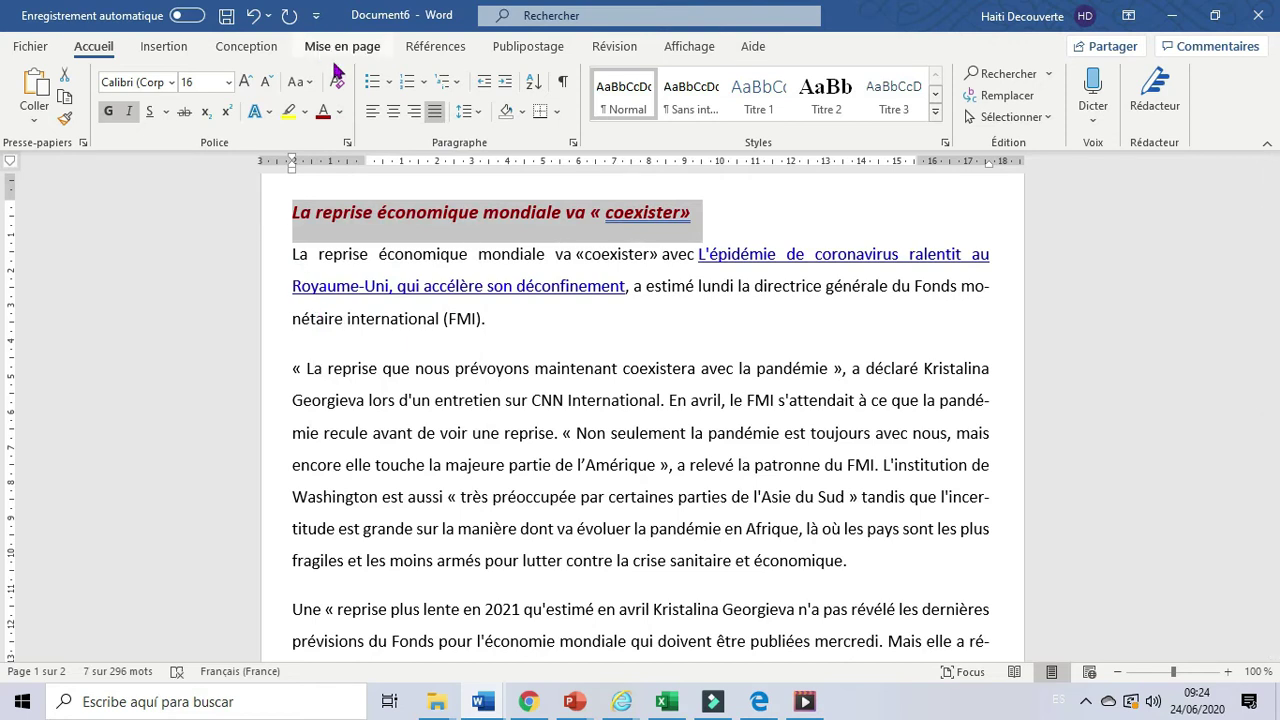
left_click(341, 113)
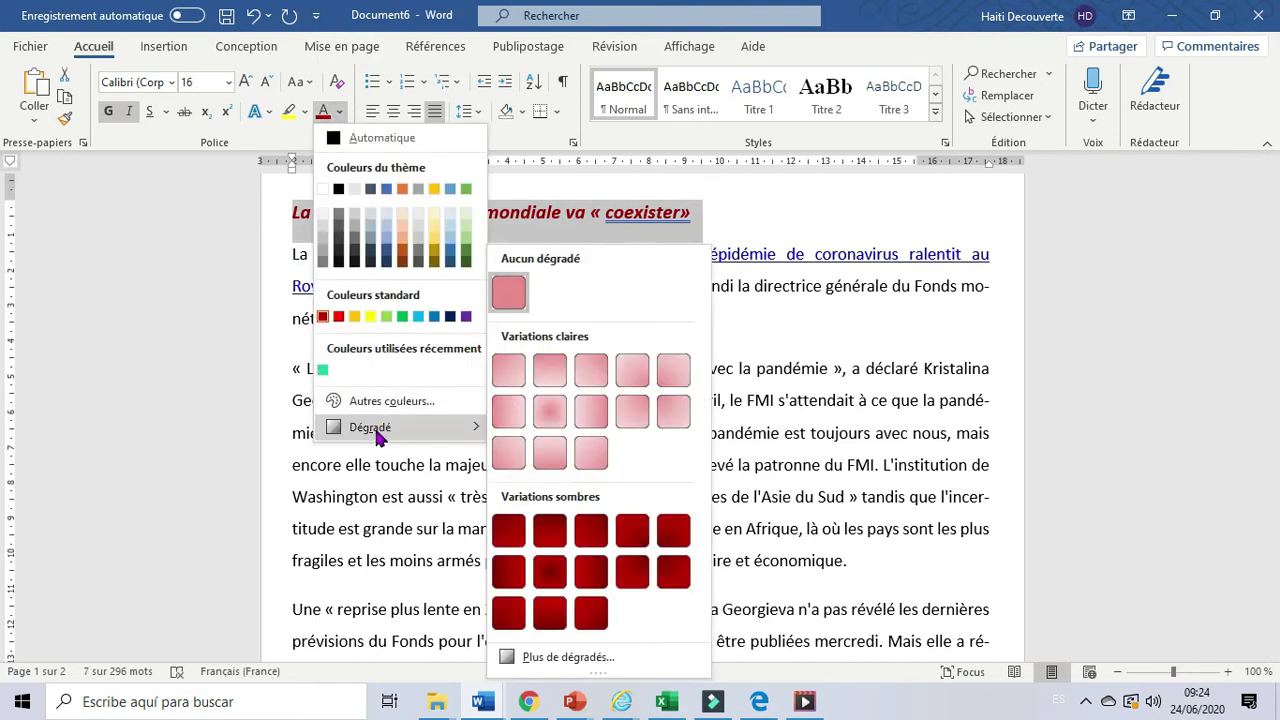
left_click(549, 572)
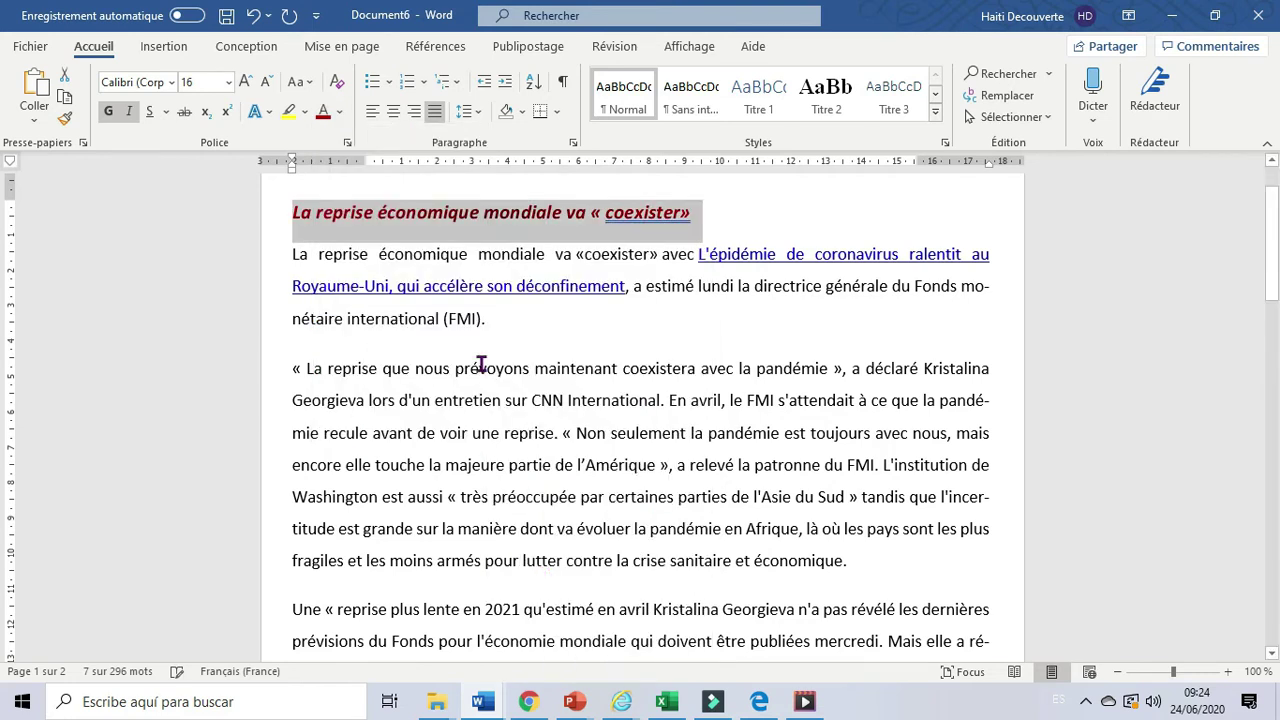
Step: Open the detailed gradient fill settings for the heading's text
left_click(340, 113)
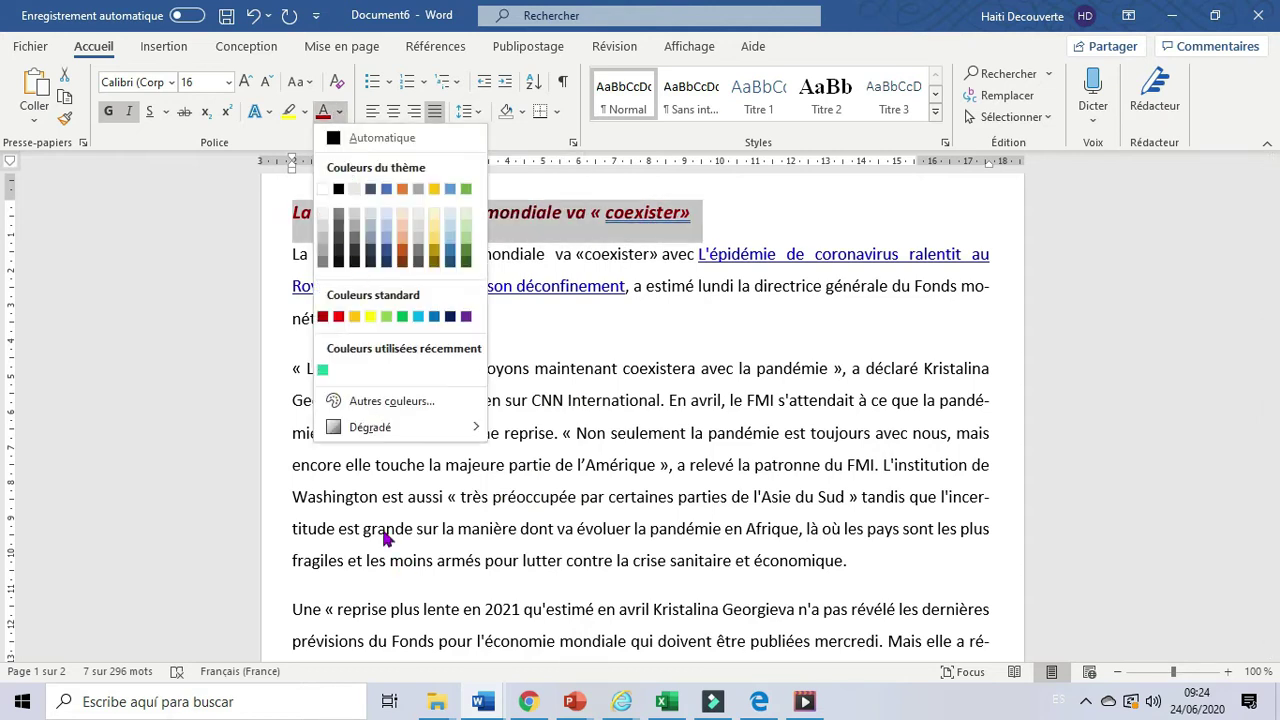
mouse_move(378, 430)
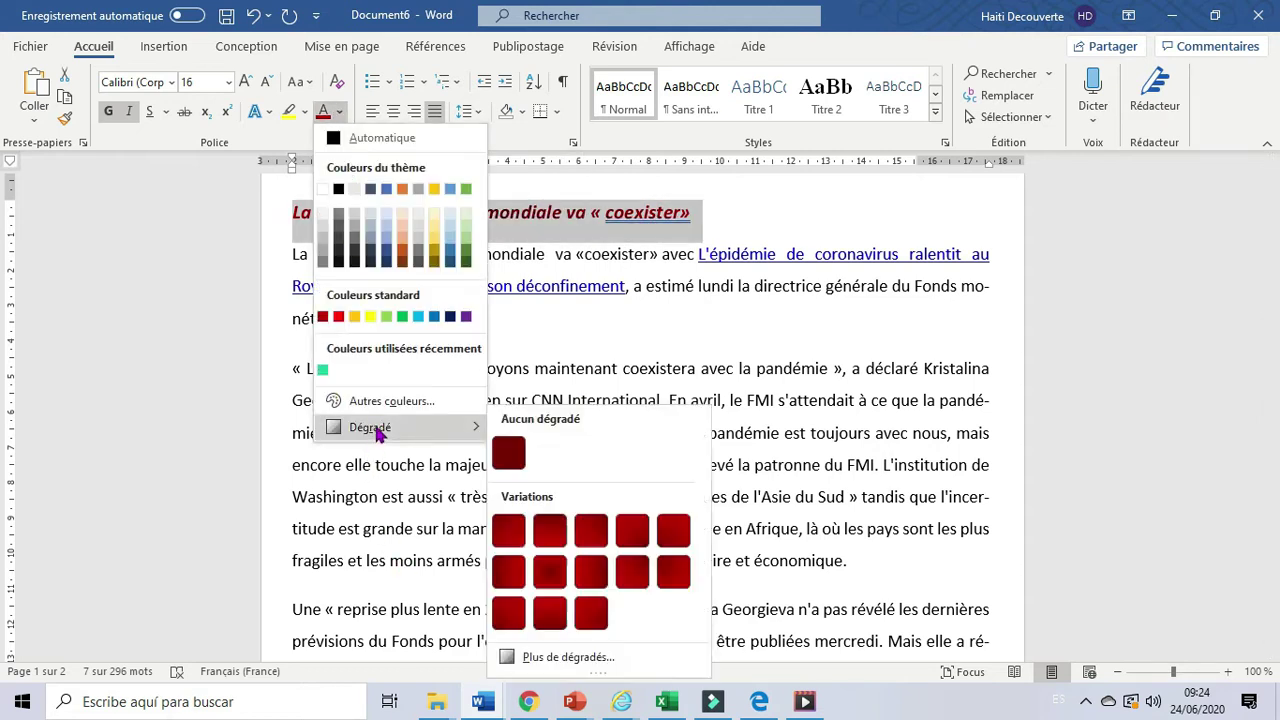
left_click(591, 664)
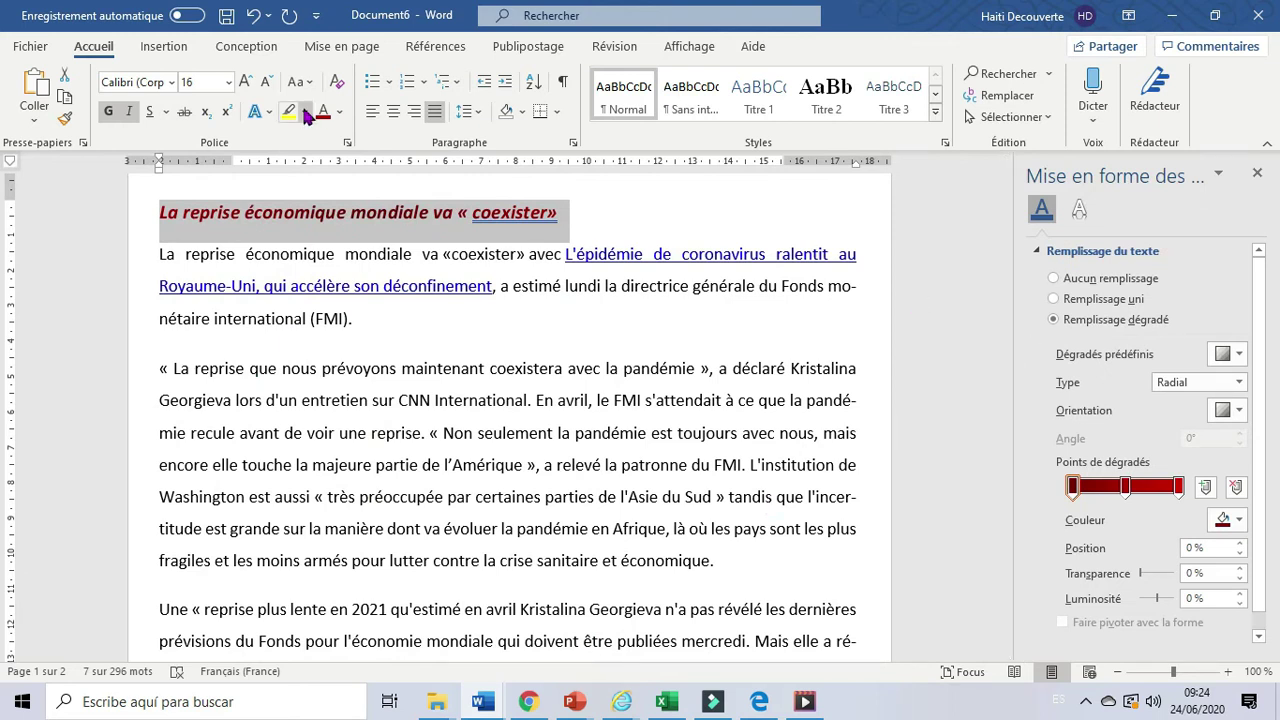
left_click(341, 118)
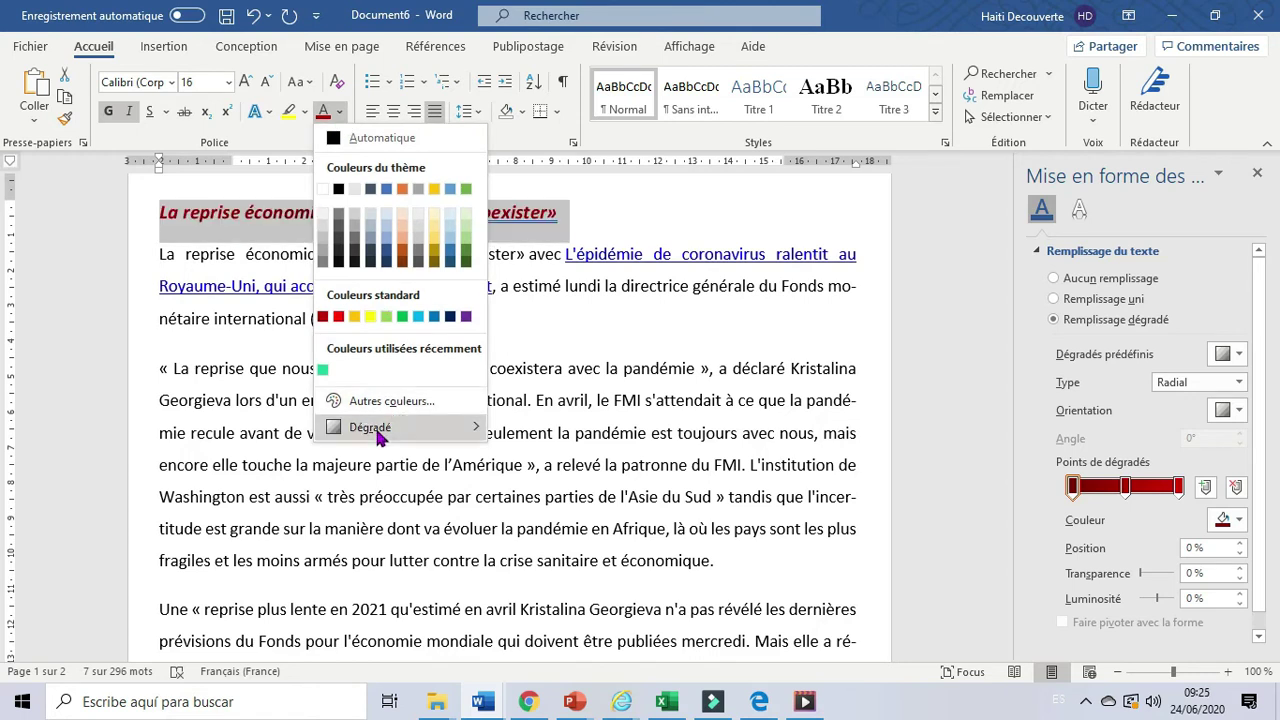
mouse_move(383, 432)
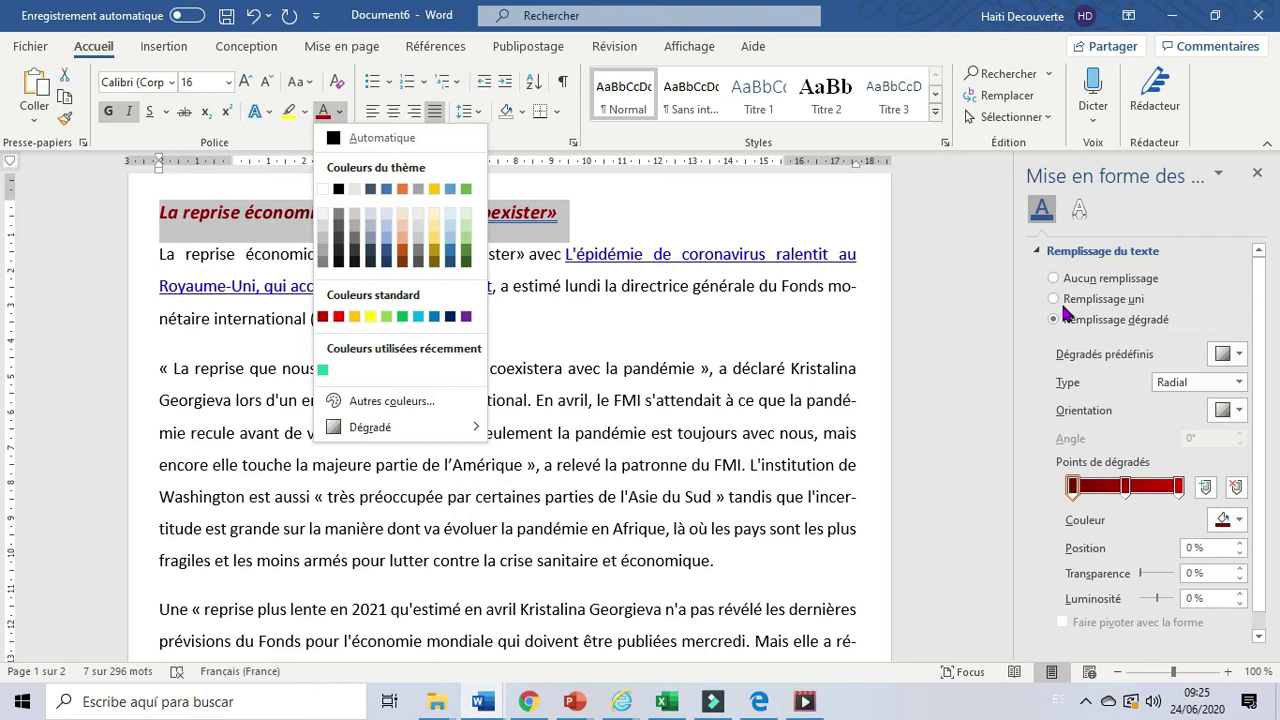
left_click(1241, 356)
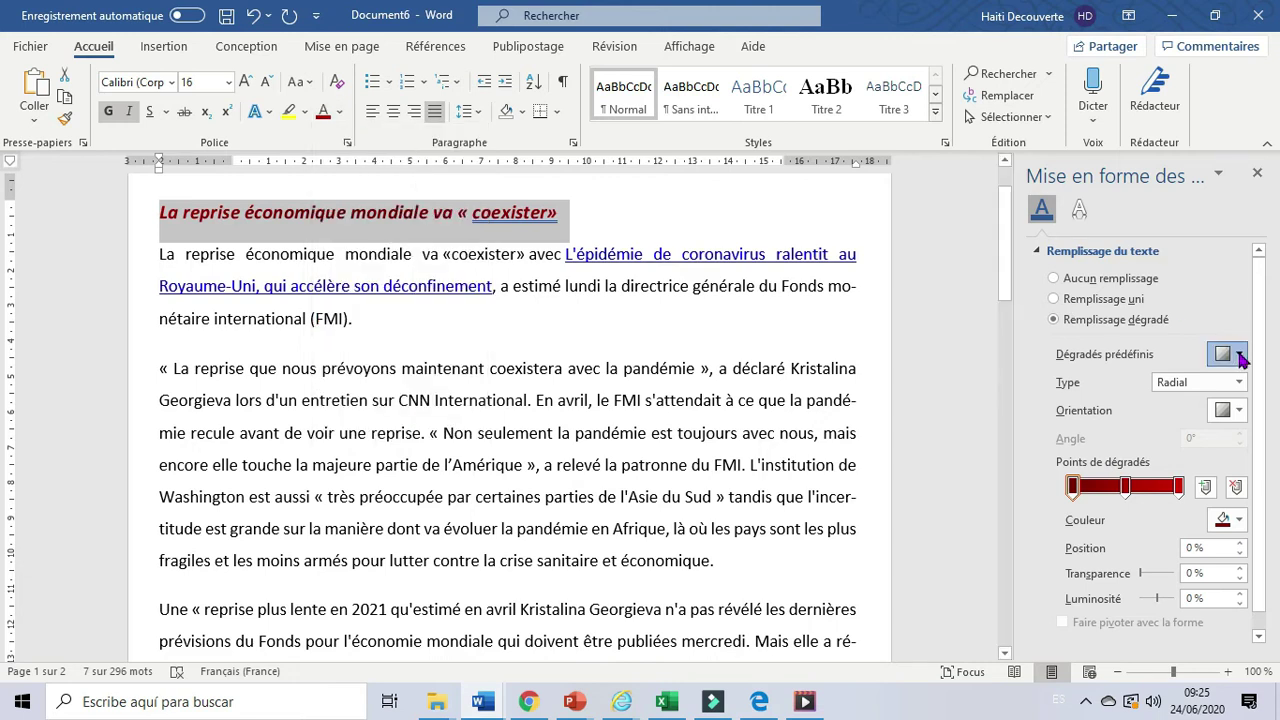
left_click(1241, 356)
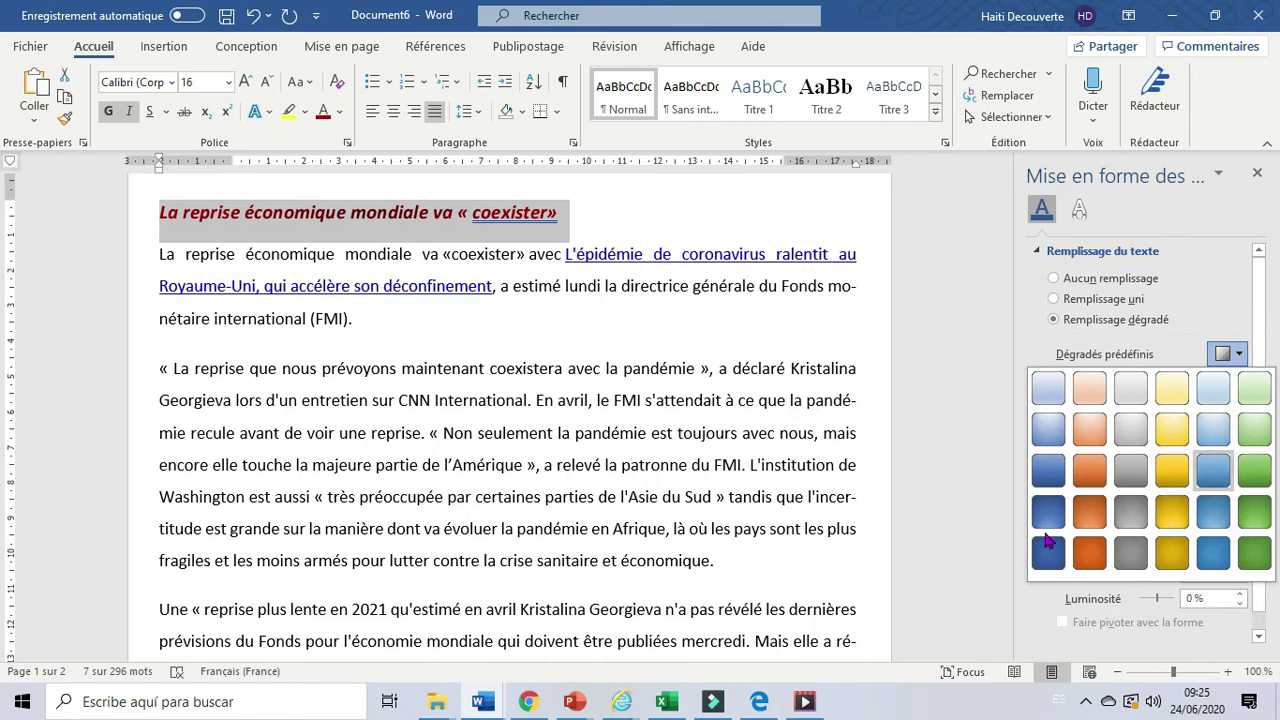
left_click(970, 436)
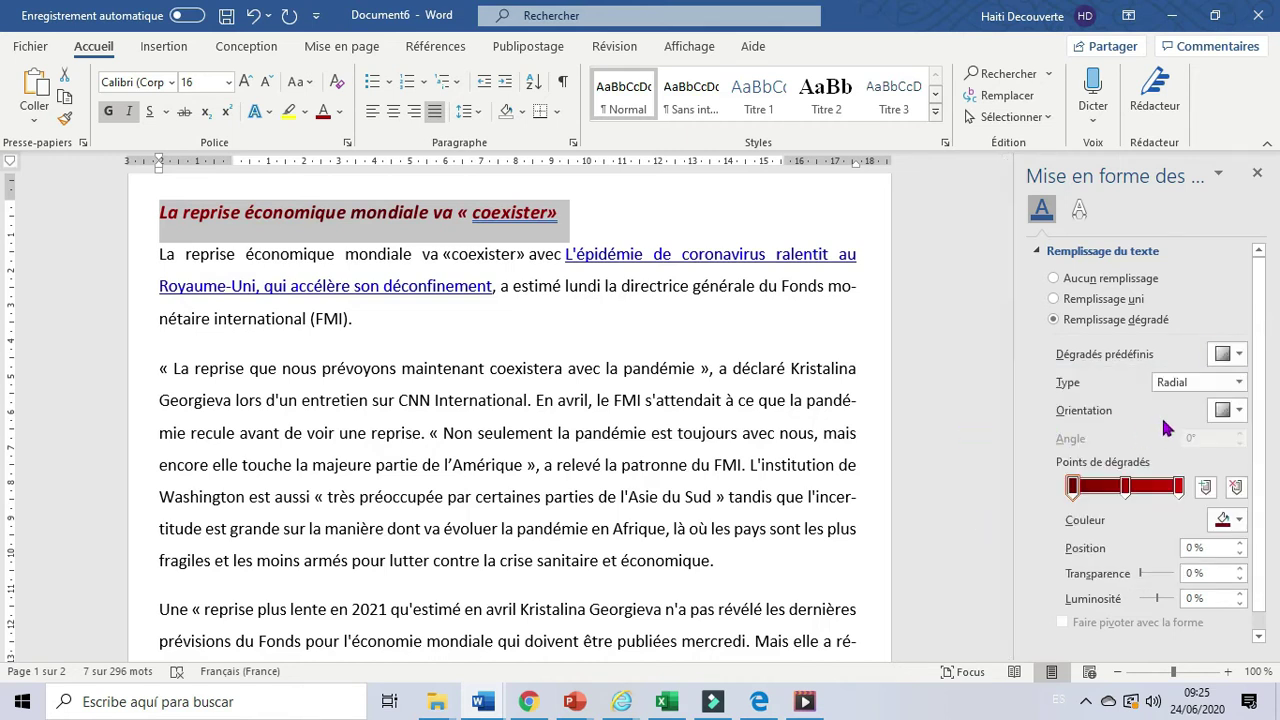
Step: Set the heading's gradient type to Rectangulaire and remove the gradient stop at 100 %
left_click(1240, 386)
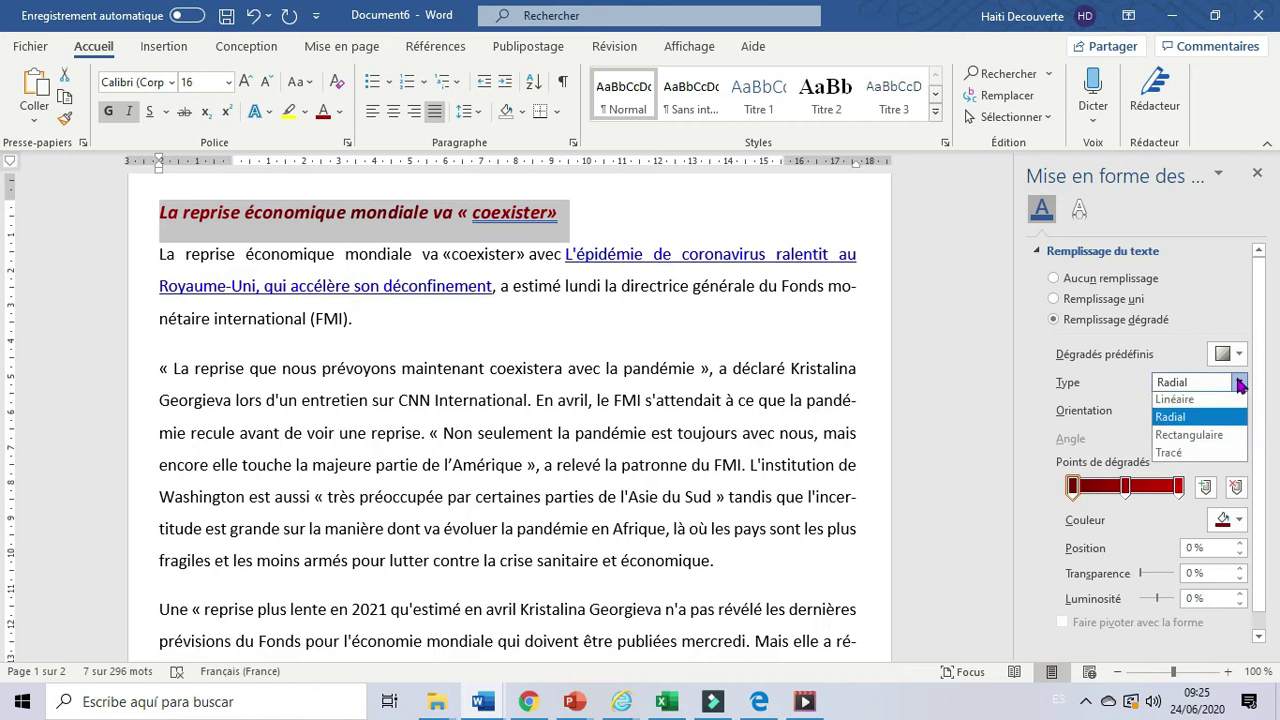
left_click(1189, 438)
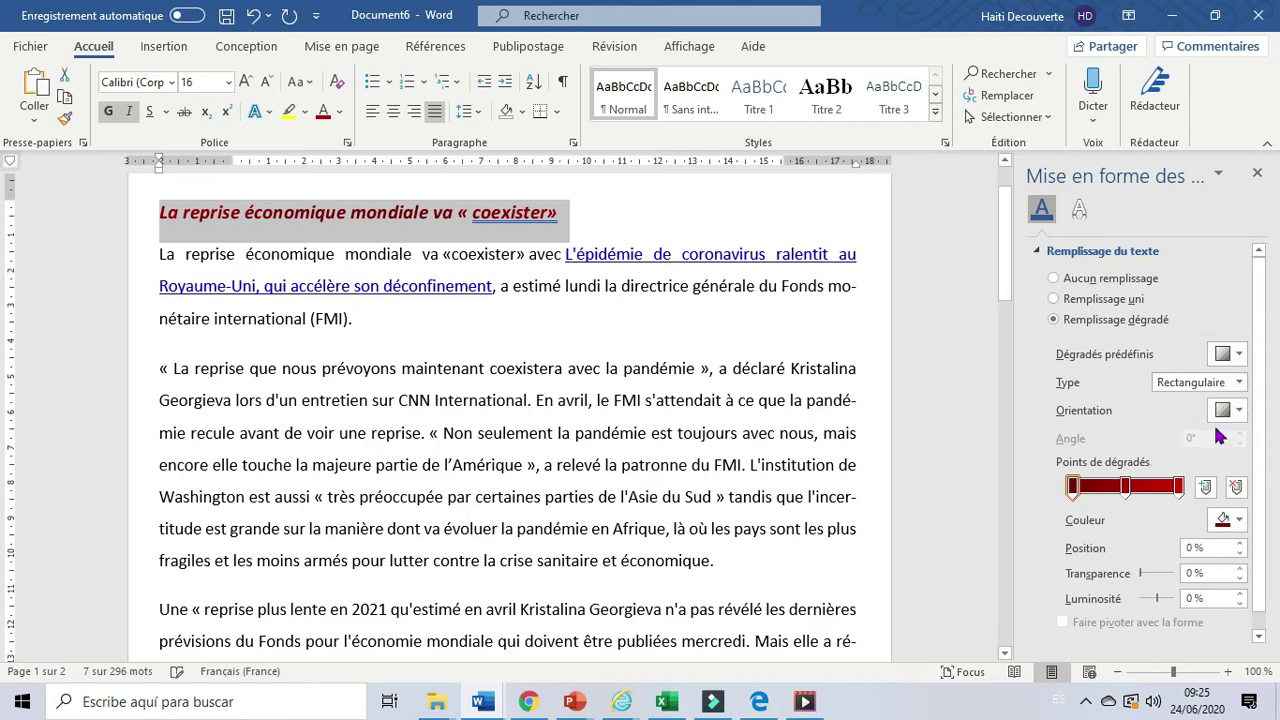
left_click(1179, 488)
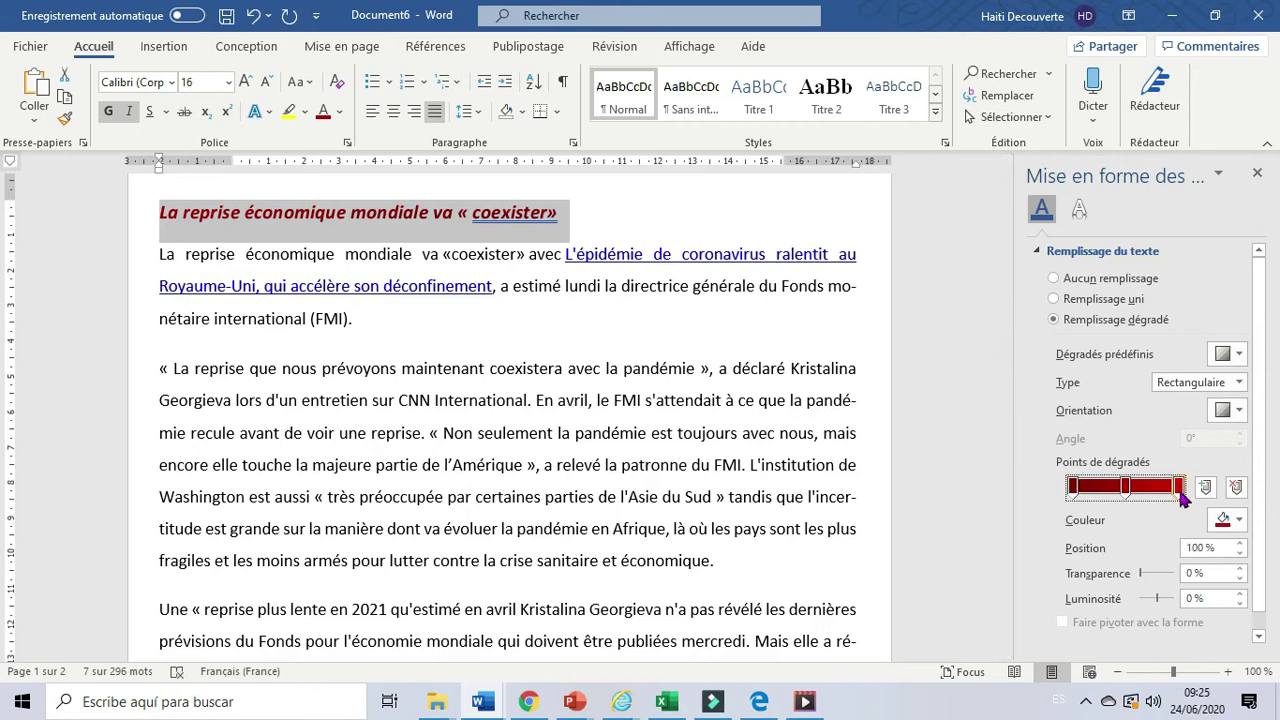
left_click(1236, 488)
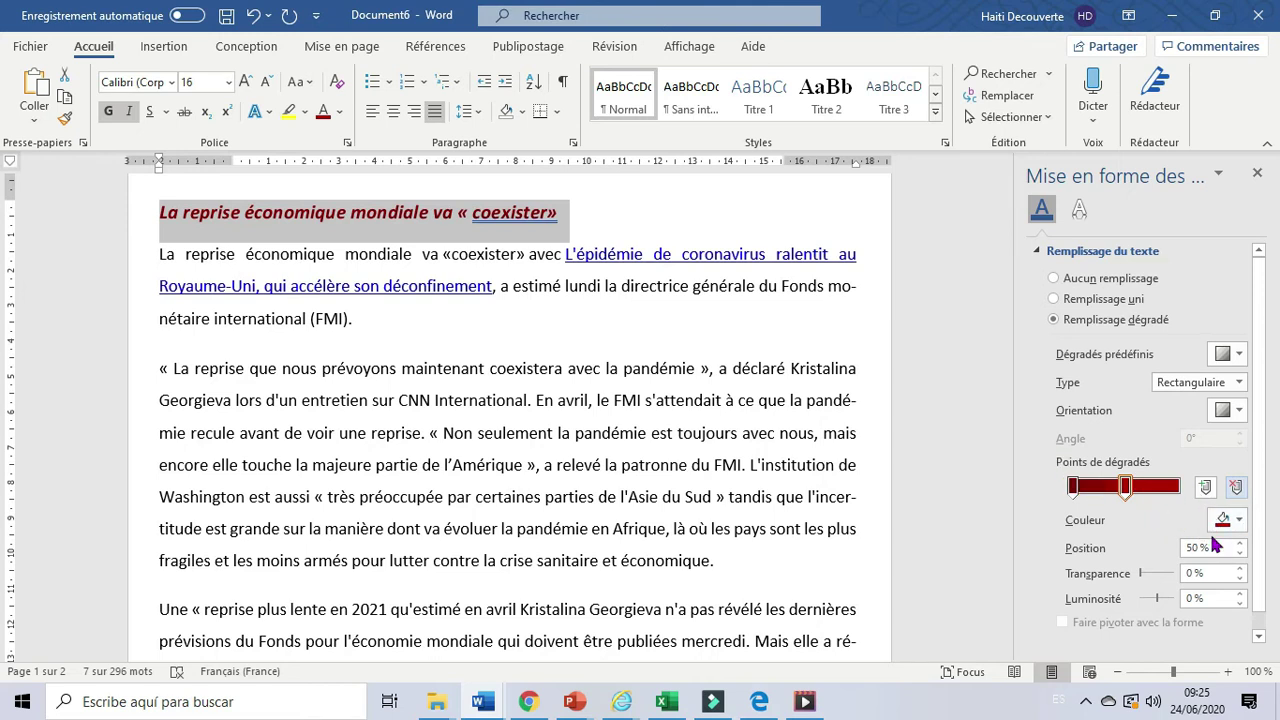
Step: Set the colour of the gradient stop at 0 % to the standard dark blue
left_click(1073, 486)
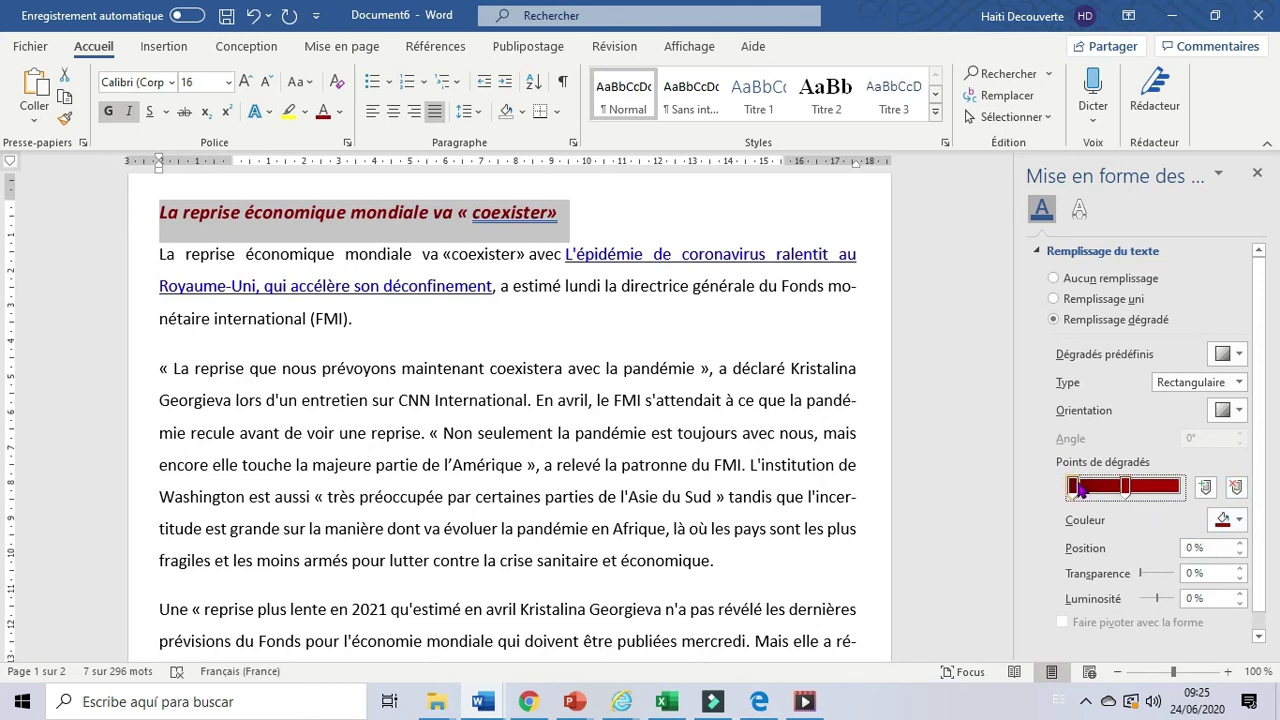
left_click(1239, 521)
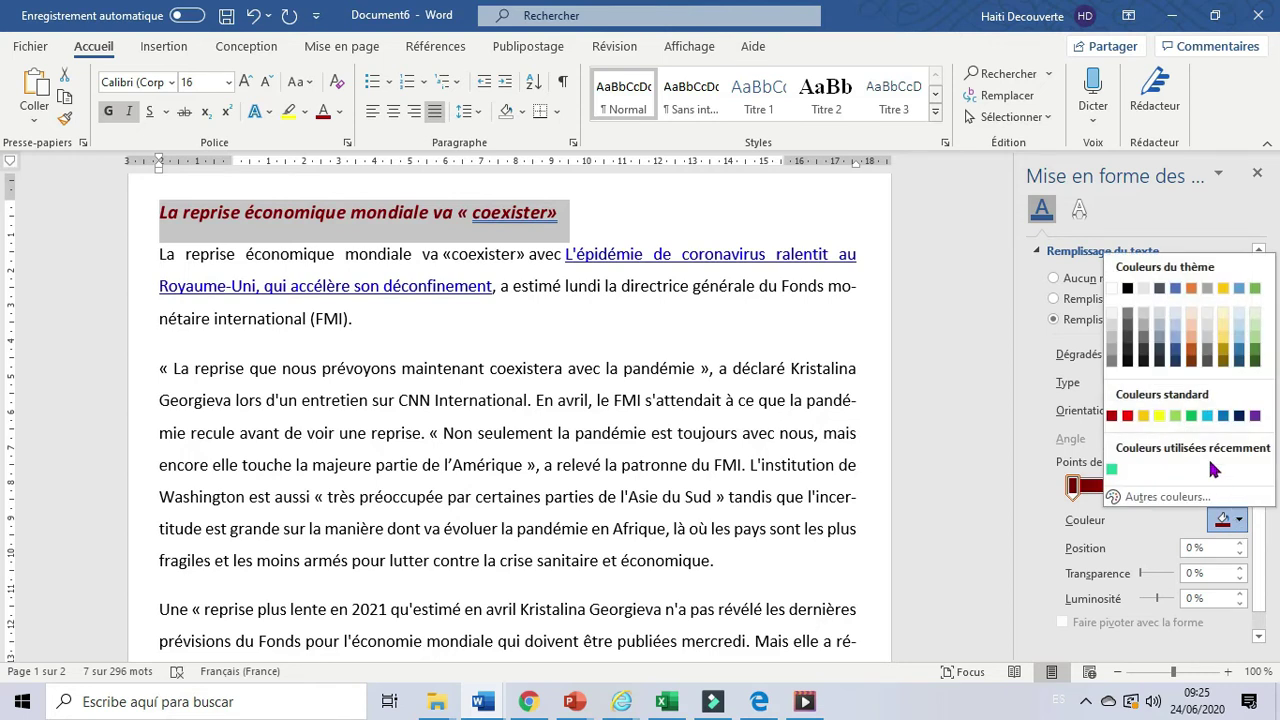
left_click(1239, 416)
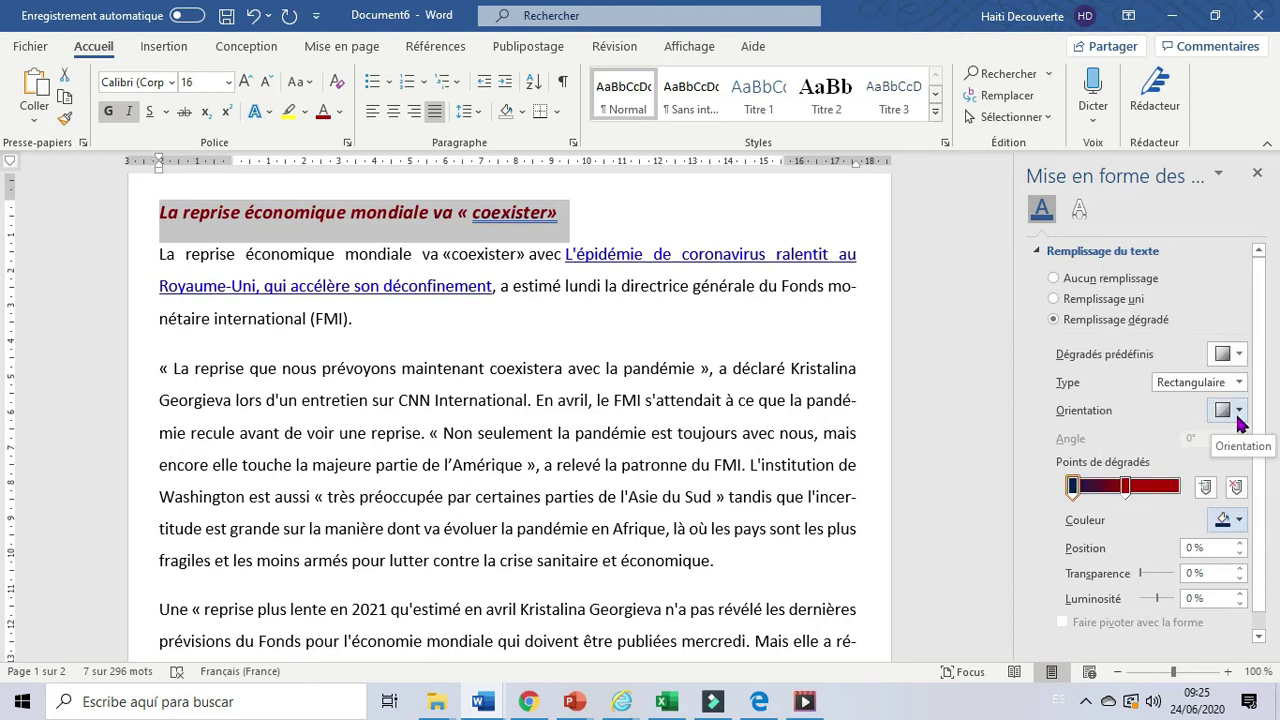
Step: Set the position of the heading's dark blue gradient stop to 15 %
left_click(1259, 637)
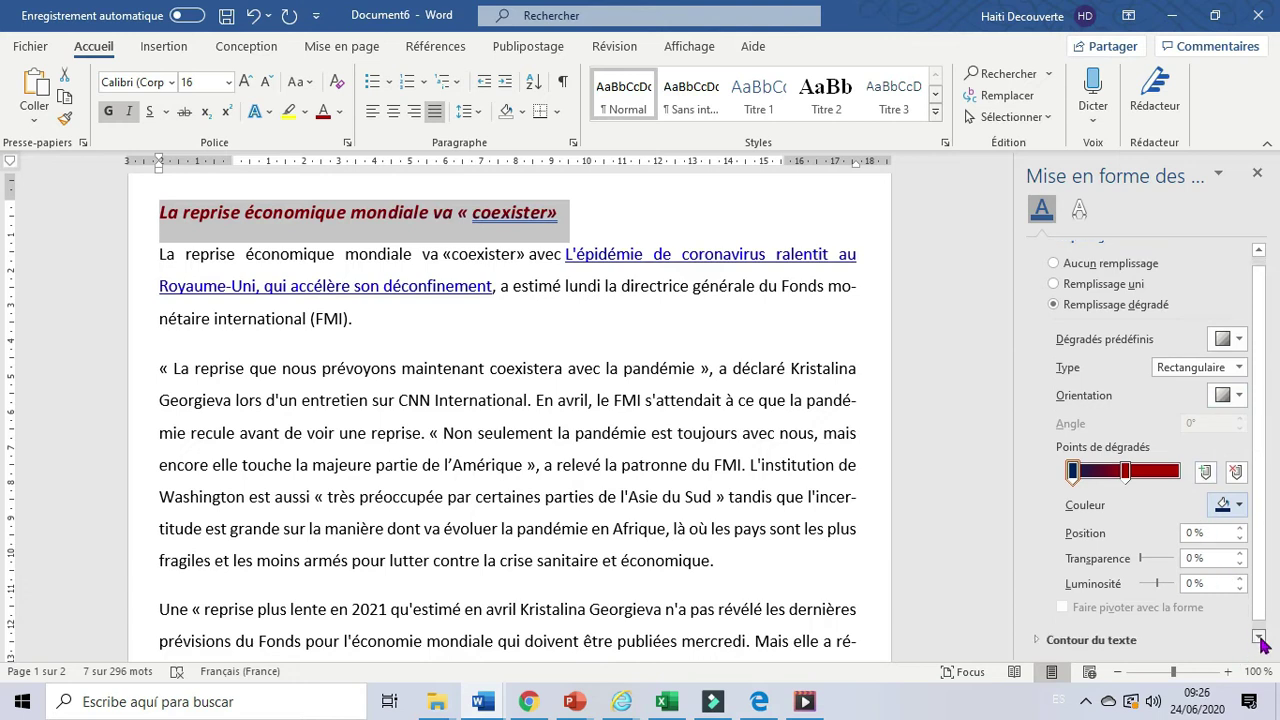
left_click(1259, 637)
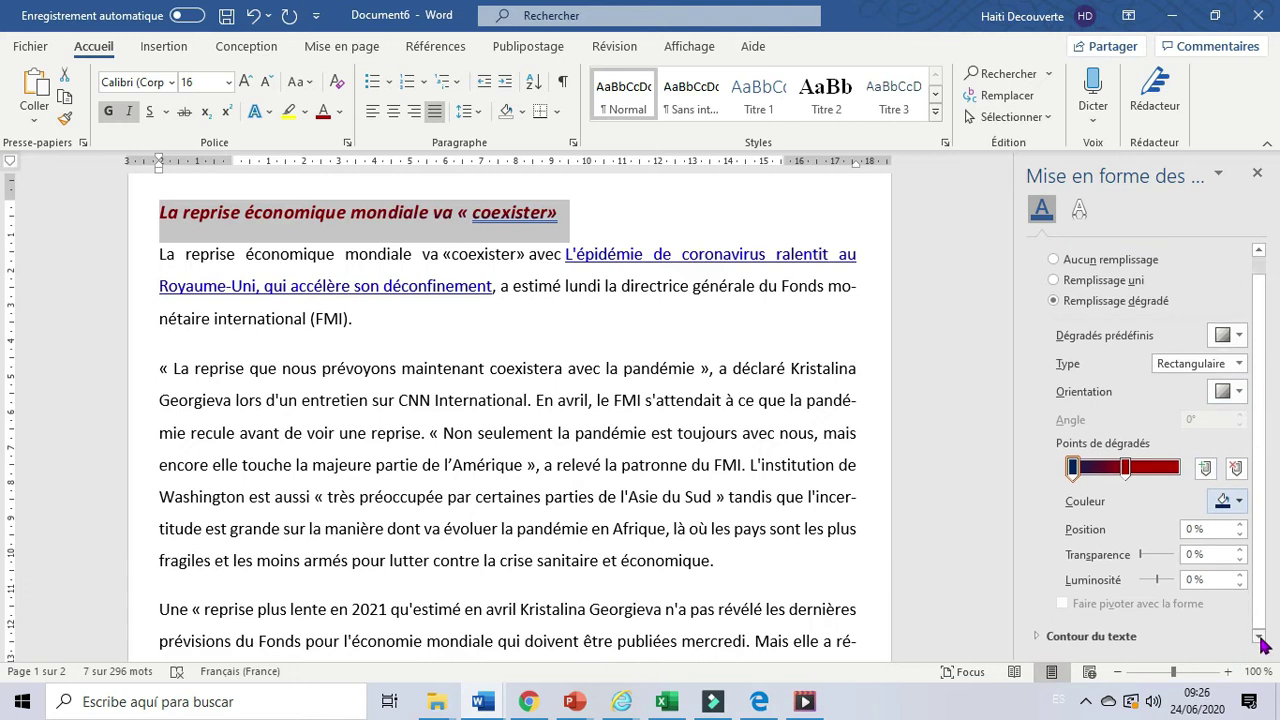
double_click(1241, 525)
double_click(1241, 525)
double_click(1241, 525)
double_click(1241, 525)
triple_click(1241, 525)
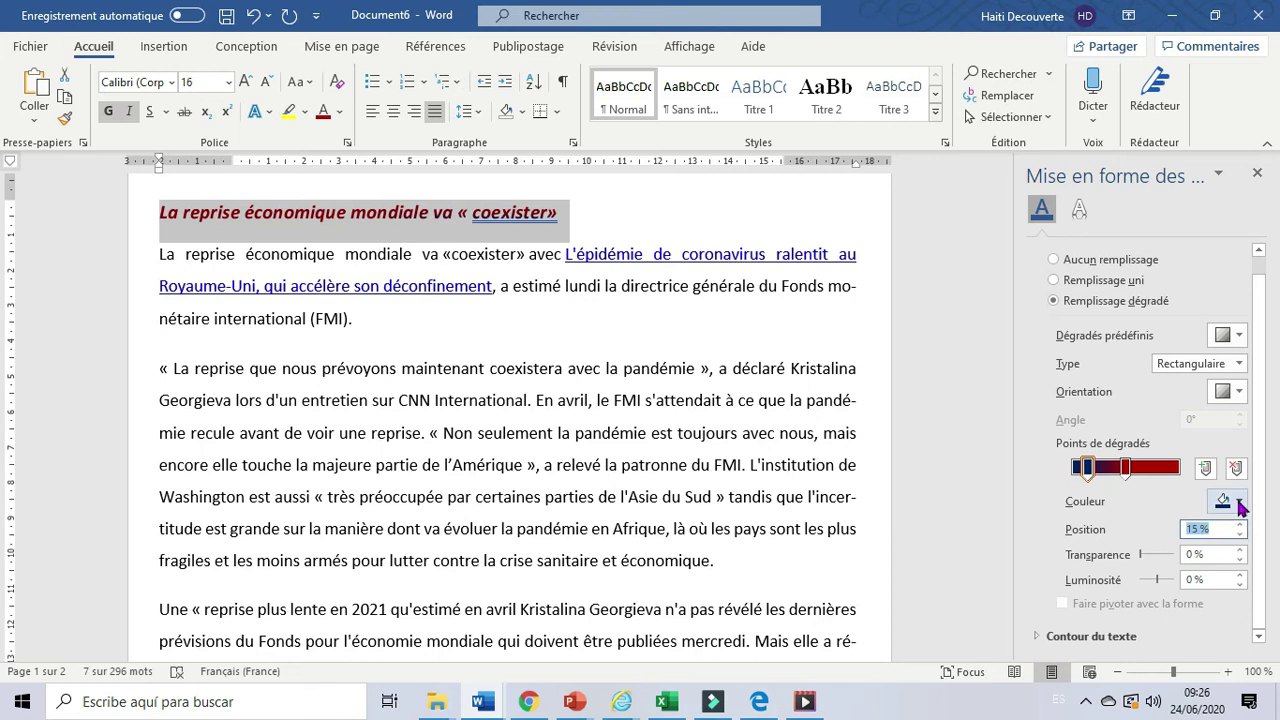
Step: Set the dark blue gradient stop's transparency to 9 % and its brightness to 11 %
left_click(1241, 550)
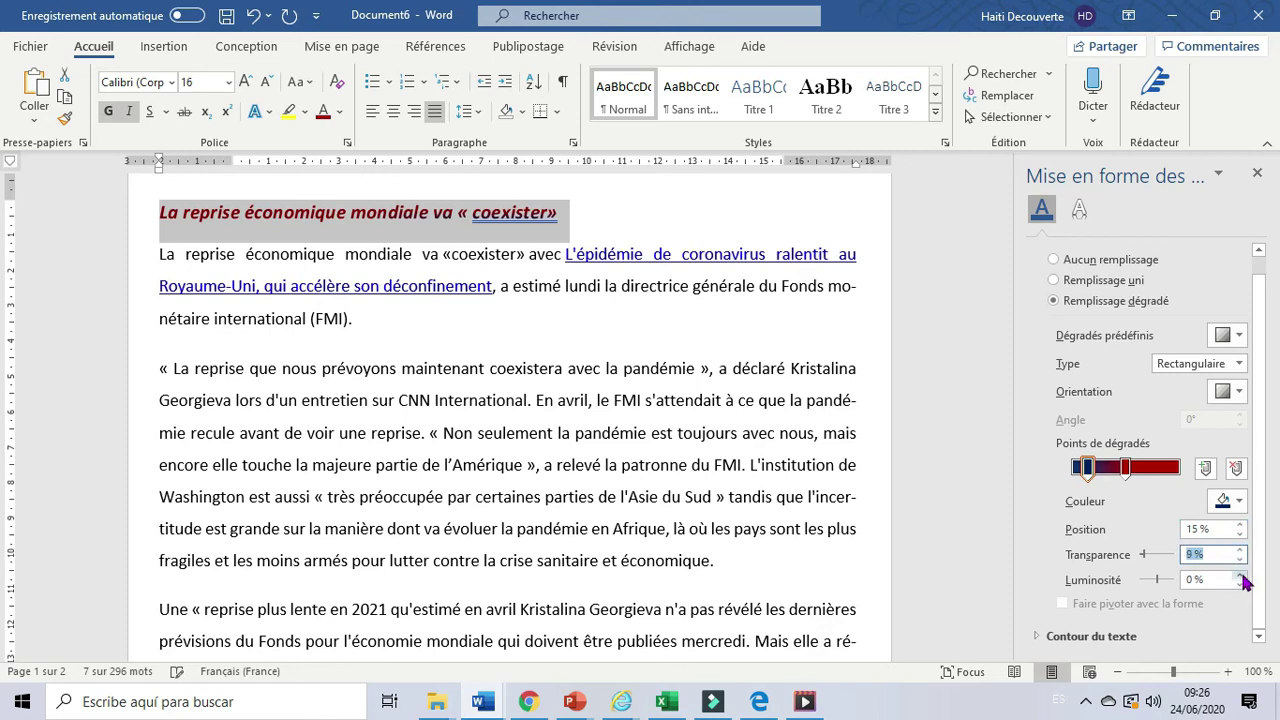
left_click(1240, 577)
left_click(1240, 577)
left_click(1240, 577)
left_click(1240, 577)
left_click(1240, 577)
left_click(1240, 577)
left_click(1240, 577)
left_click(1240, 577)
left_click(1240, 577)
left_click(1240, 577)
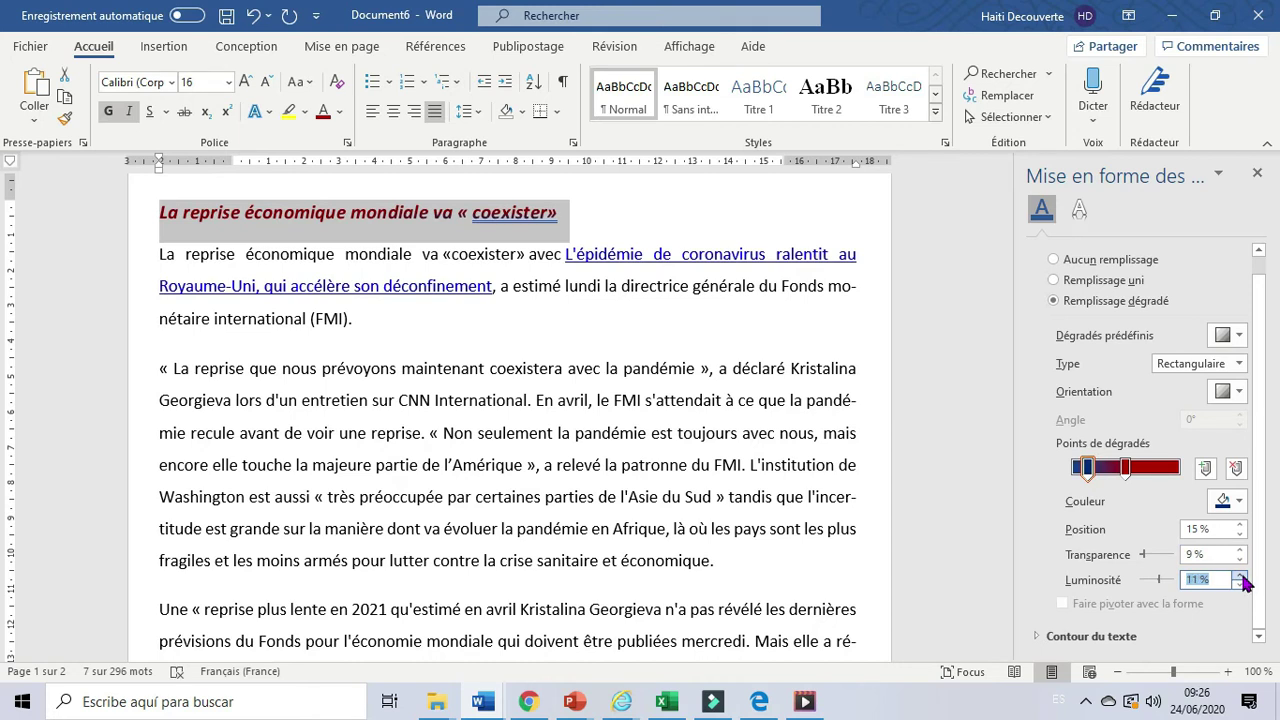
Step: Move the heading's dark blue gradient stop to 40 % and the dark red stop to 69 %
left_click(1129, 470)
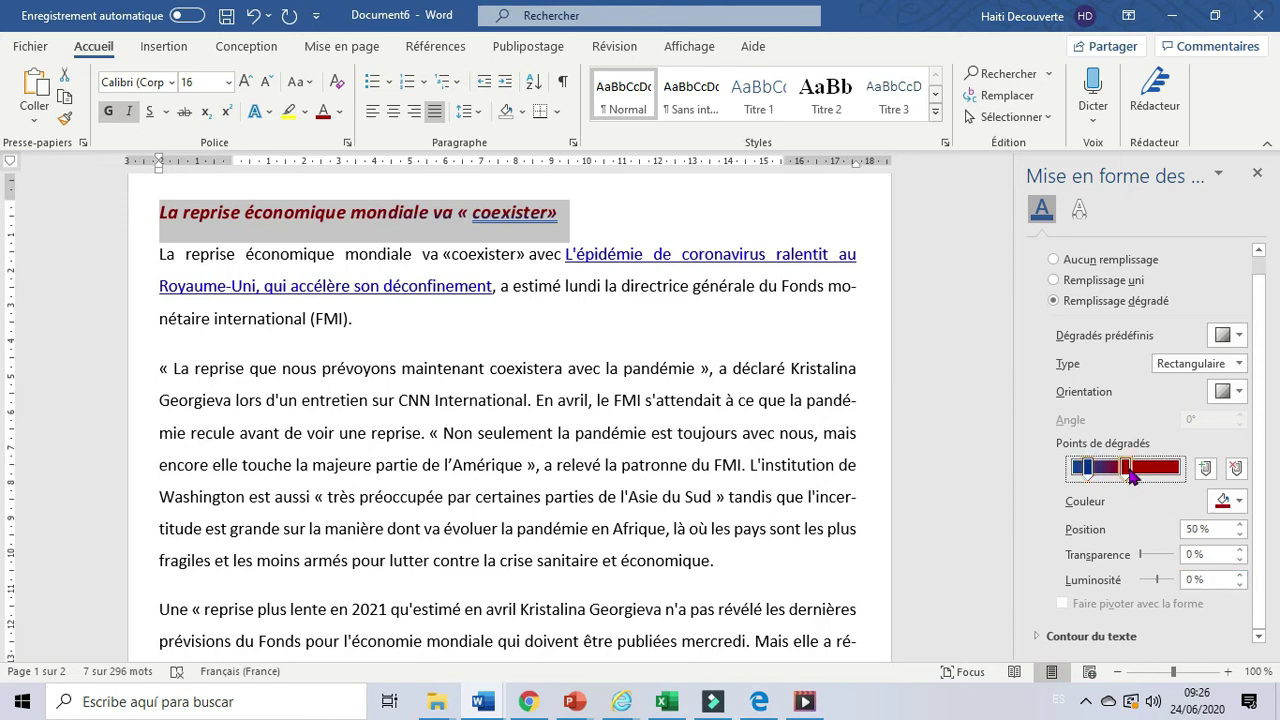
mouse_move(1131, 477)
left_mouse_down()
mouse_move(1167, 477)
mouse_move(1113, 480)
mouse_move(1128, 476)
left_mouse_up()
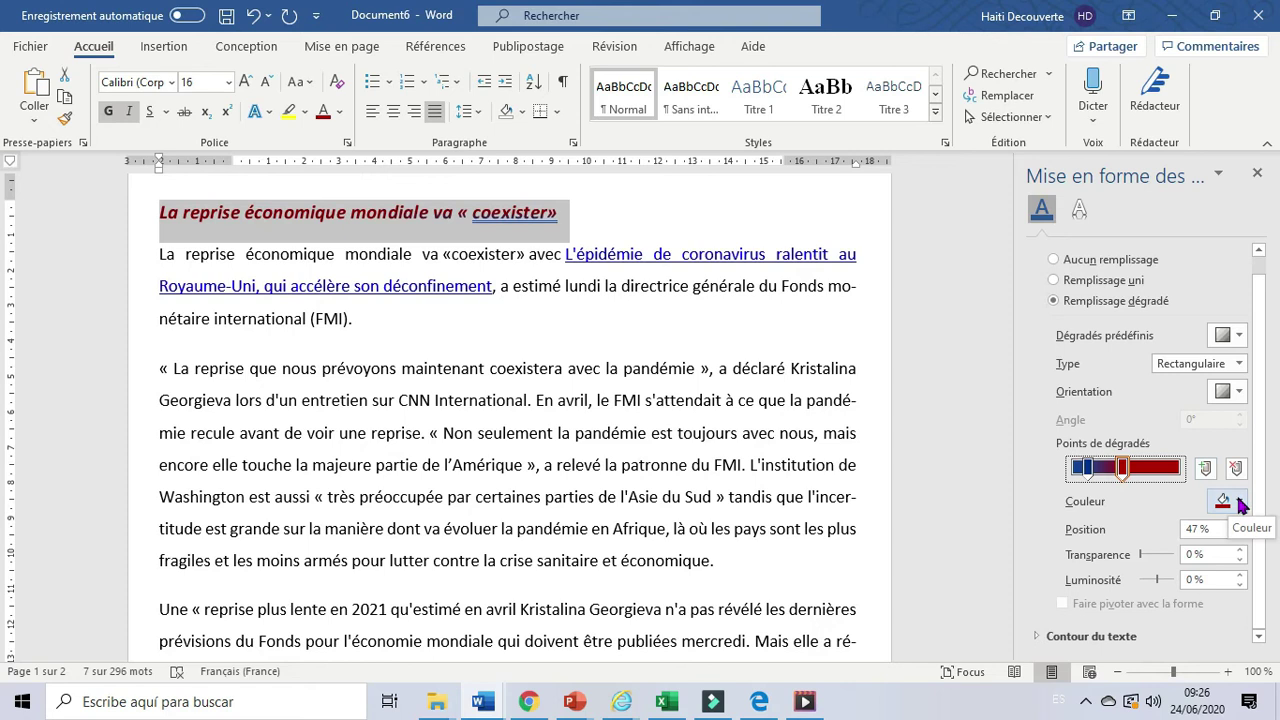
left_click(1096, 470)
left_click_drag(1097, 474, 1148, 470)
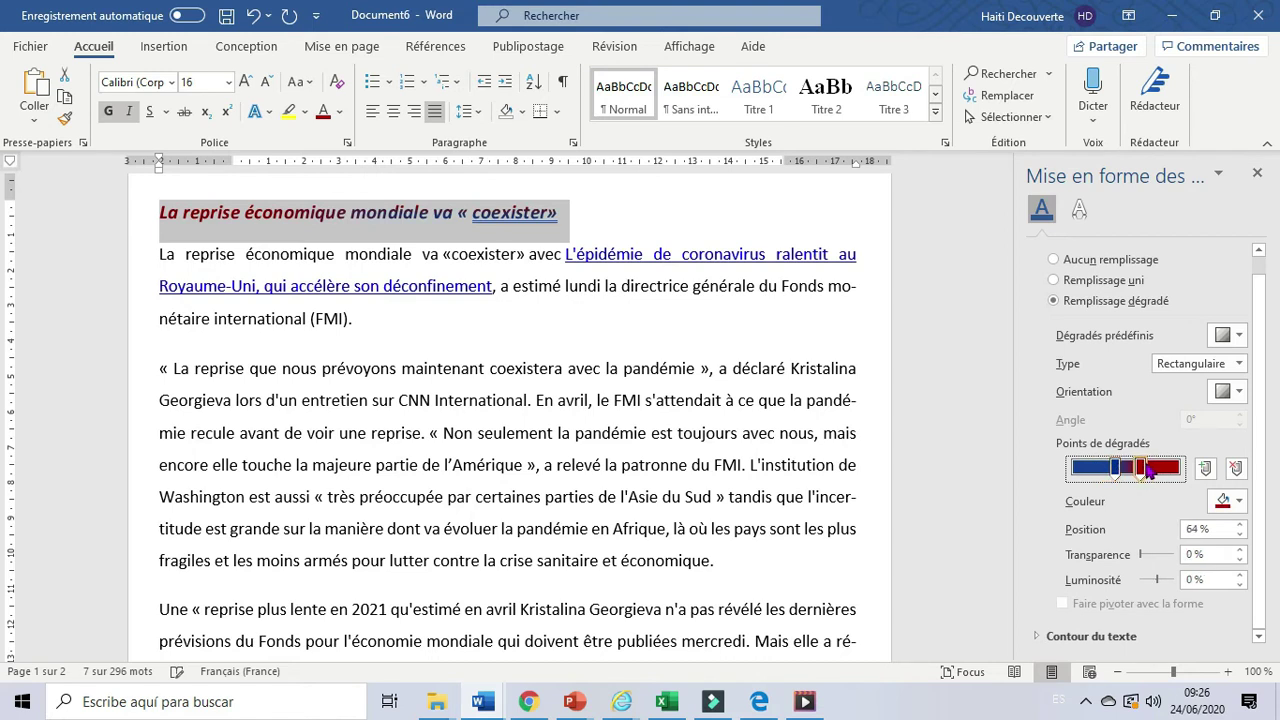
left_click_drag(1143, 474, 1148, 474)
Step: Change the colour of the heading's gradient stop at 69 % to the standard orange and deselect the heading
left_click(1240, 505)
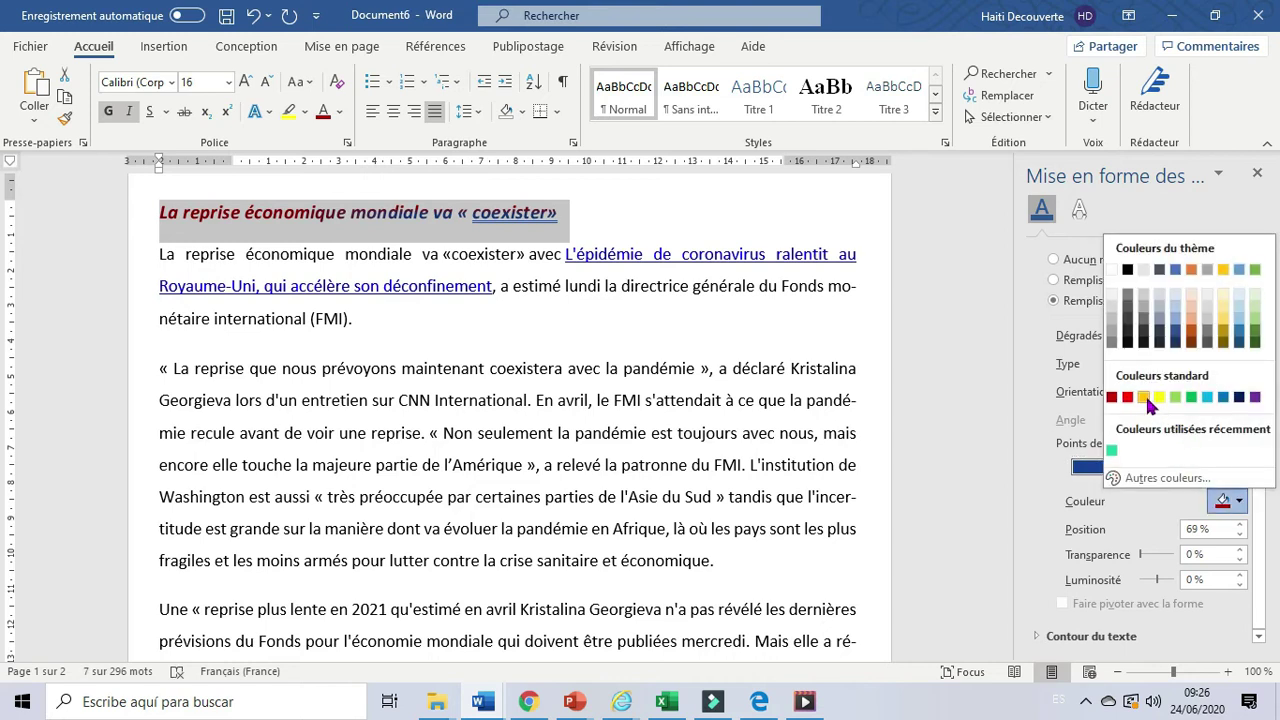
left_click(1148, 397)
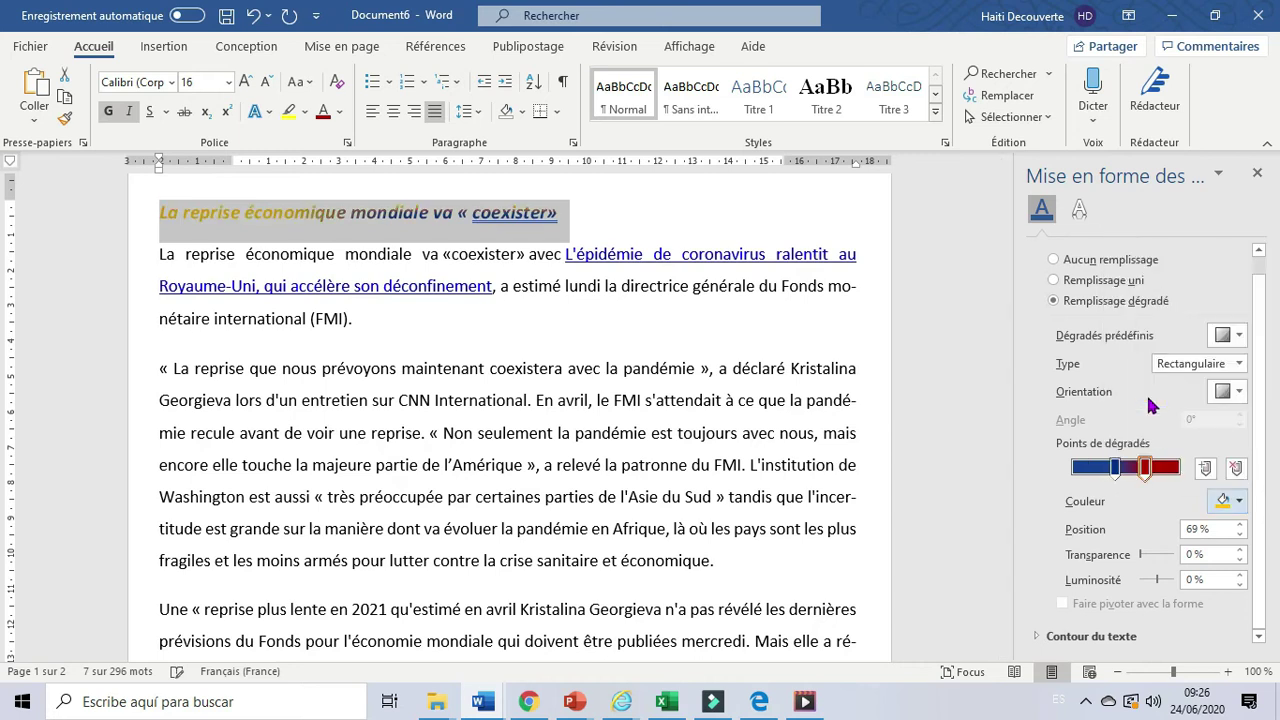
left_click(598, 220)
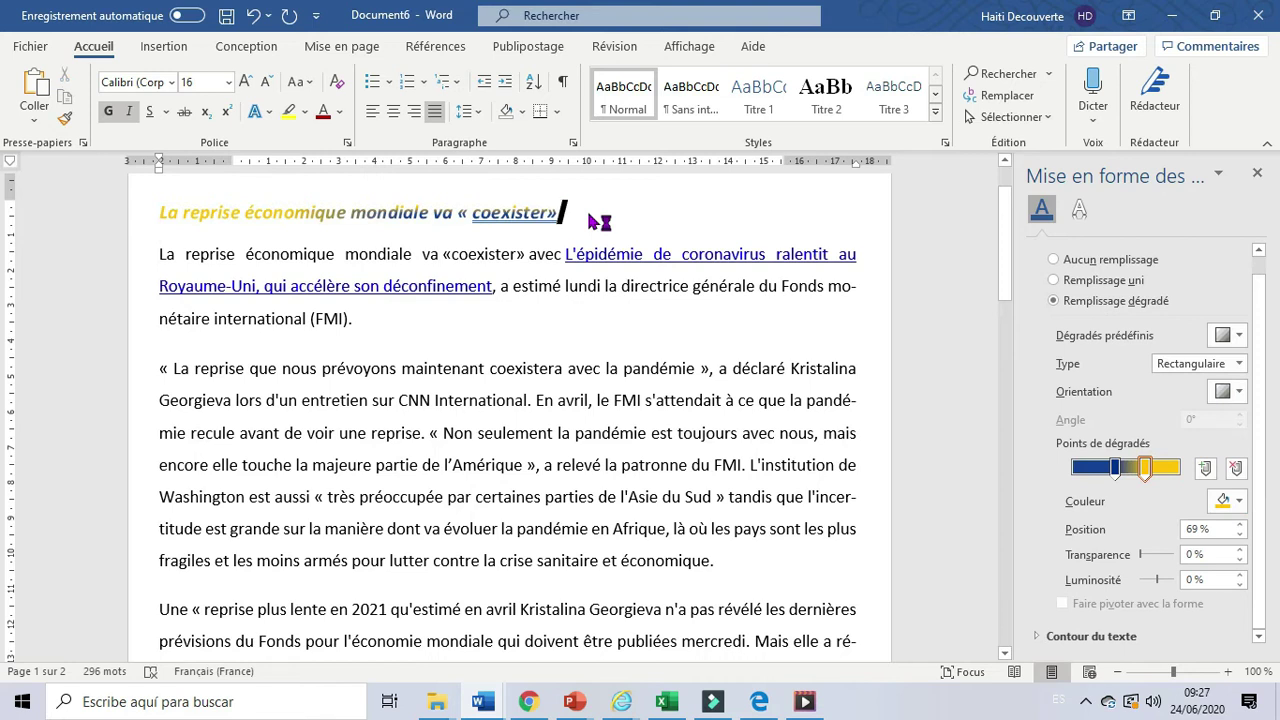
Step: Try the from-centre orientation on the heading's gradient, and apply the one starting from the upper-right corner
left_click_drag(598, 220, 160, 206)
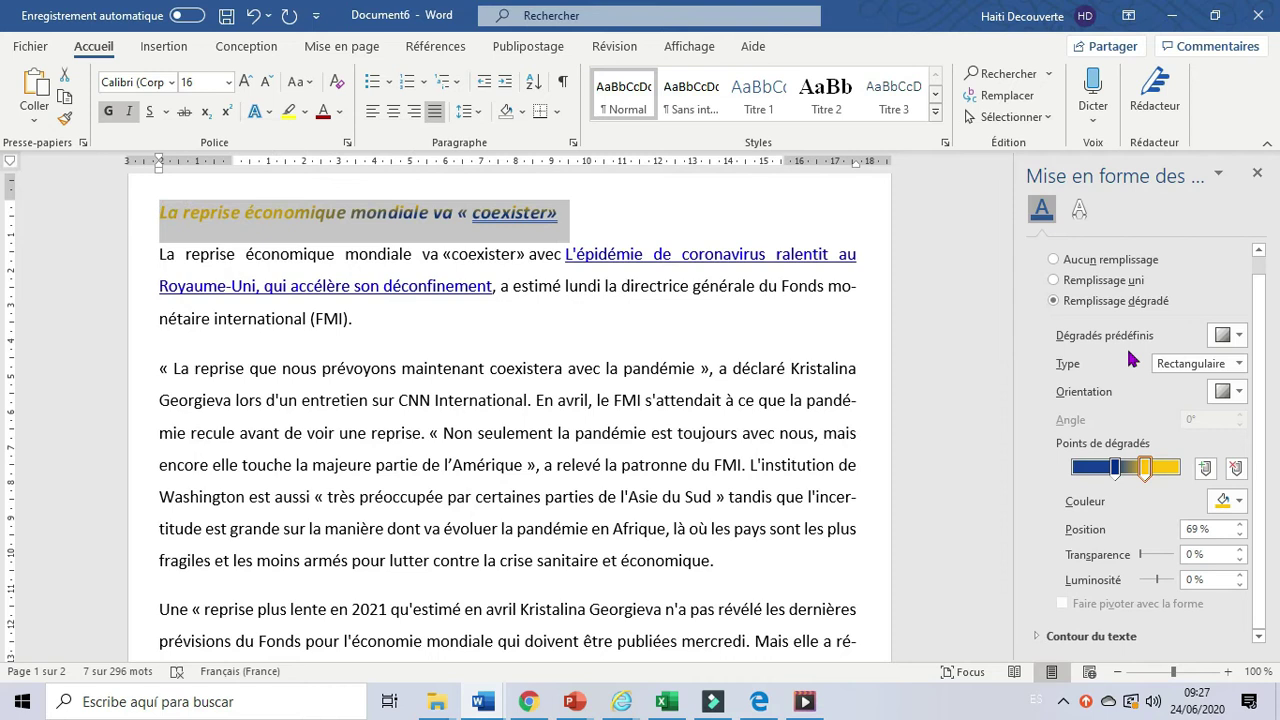
left_click(1241, 392)
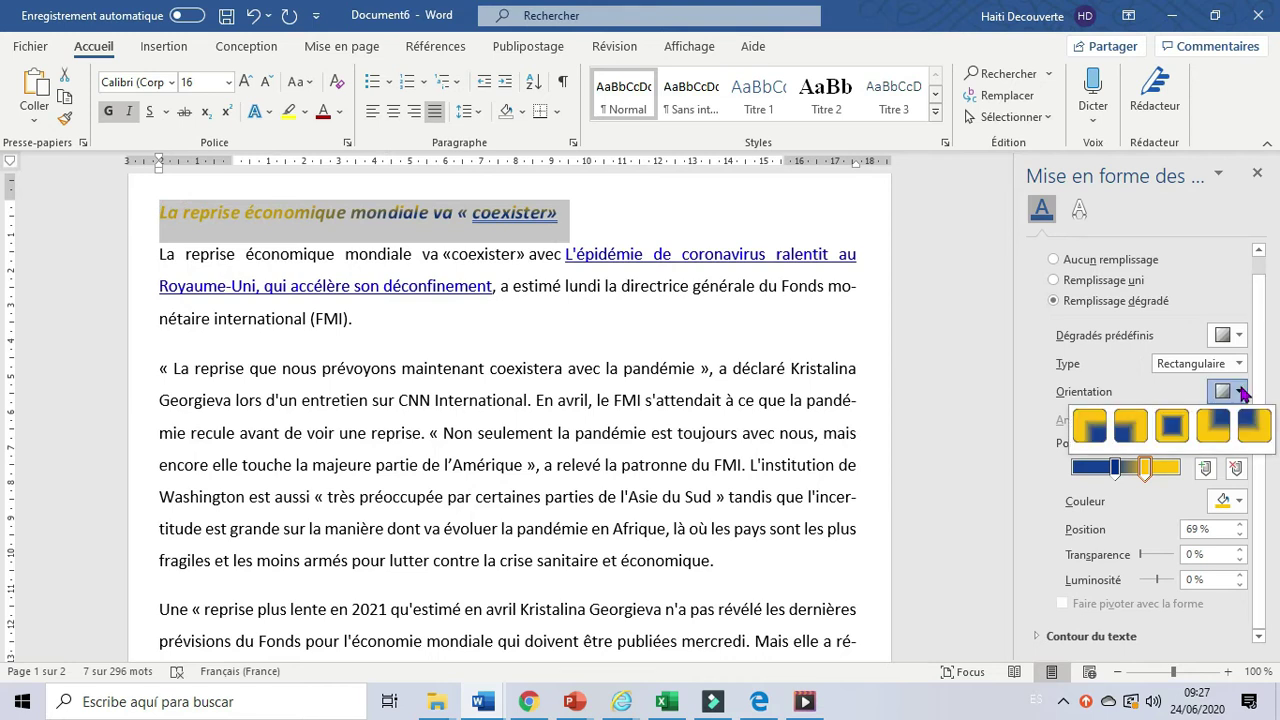
left_click(1174, 426)
left_click(1241, 392)
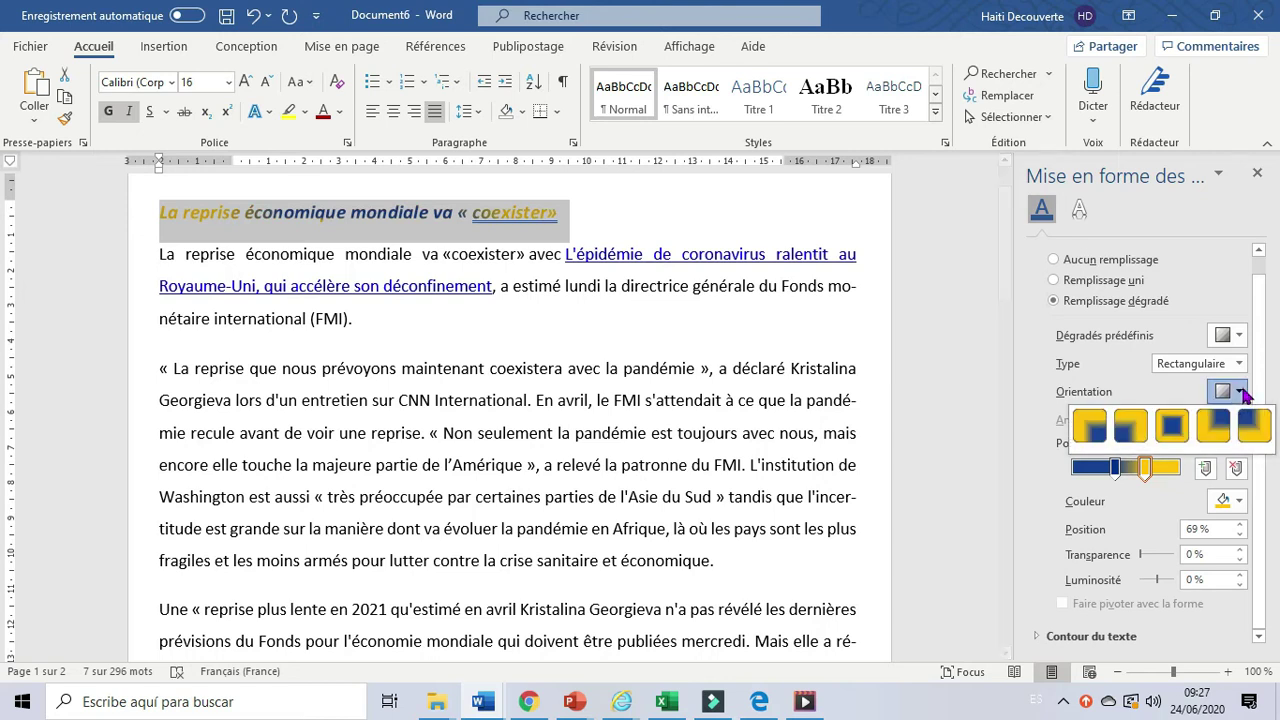
left_click(1218, 430)
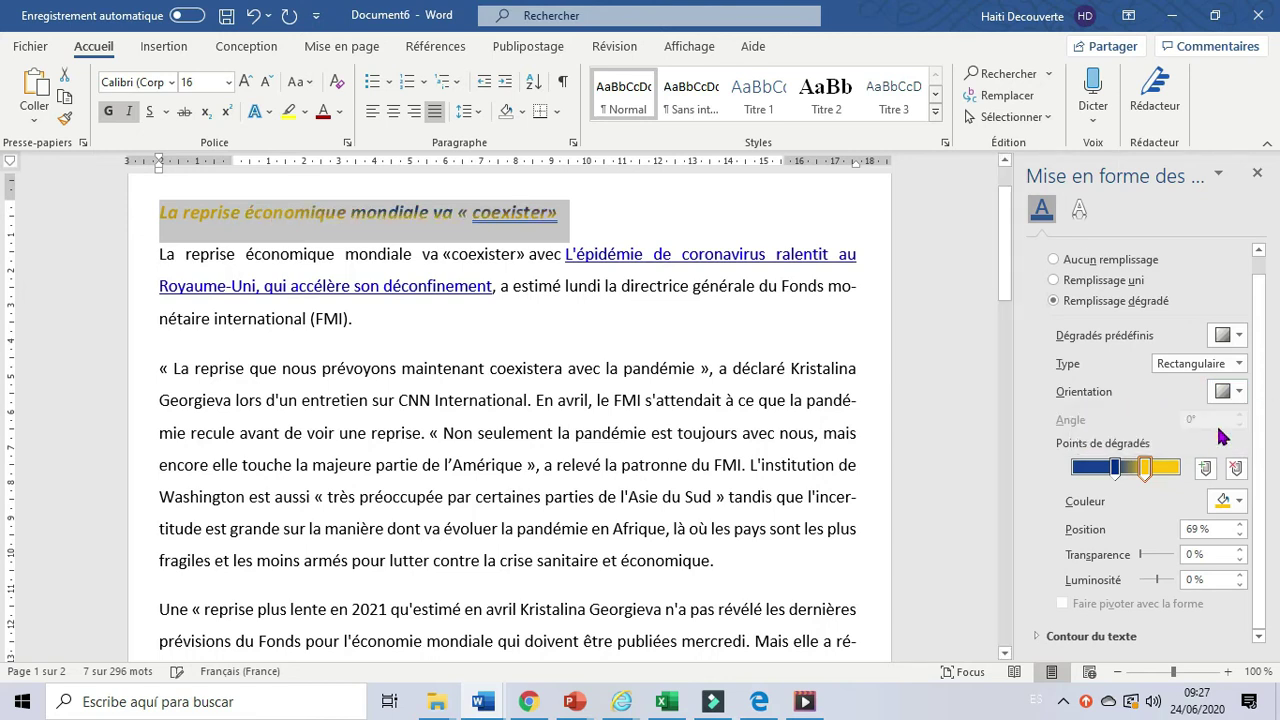
Step: Add two empty paragraphs directly below the heading
left_click(575, 228)
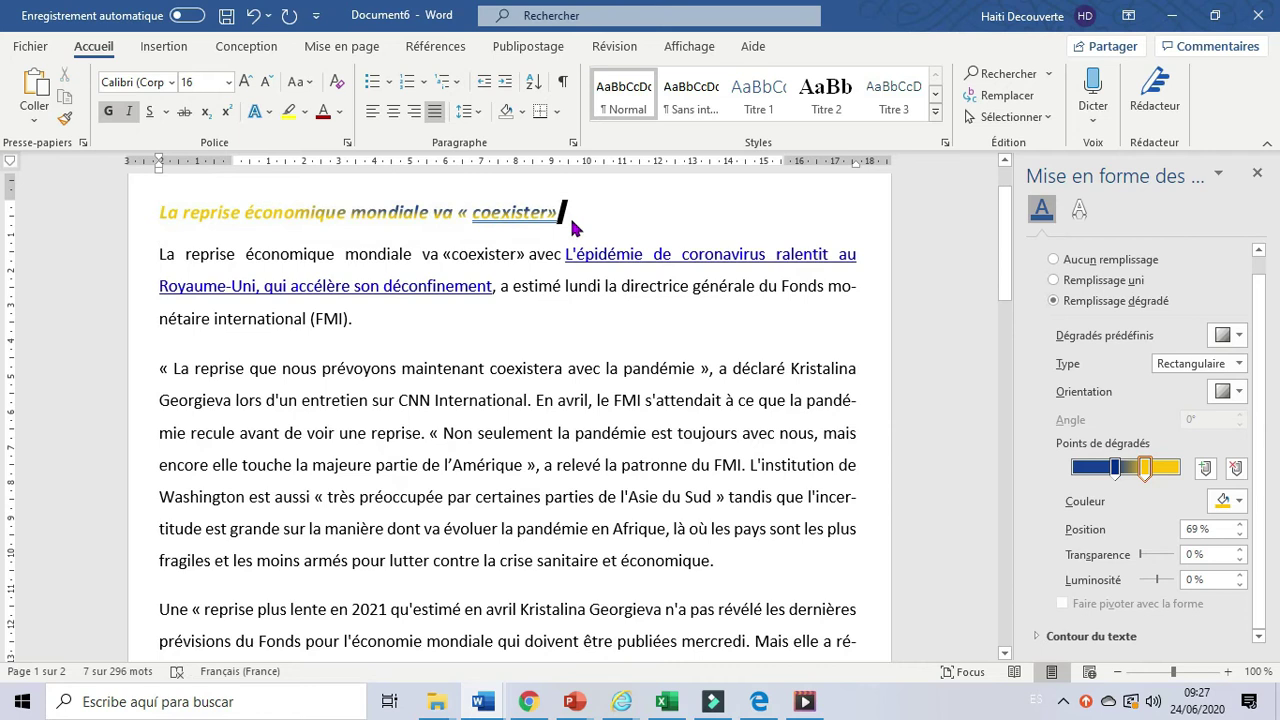
key("Return")
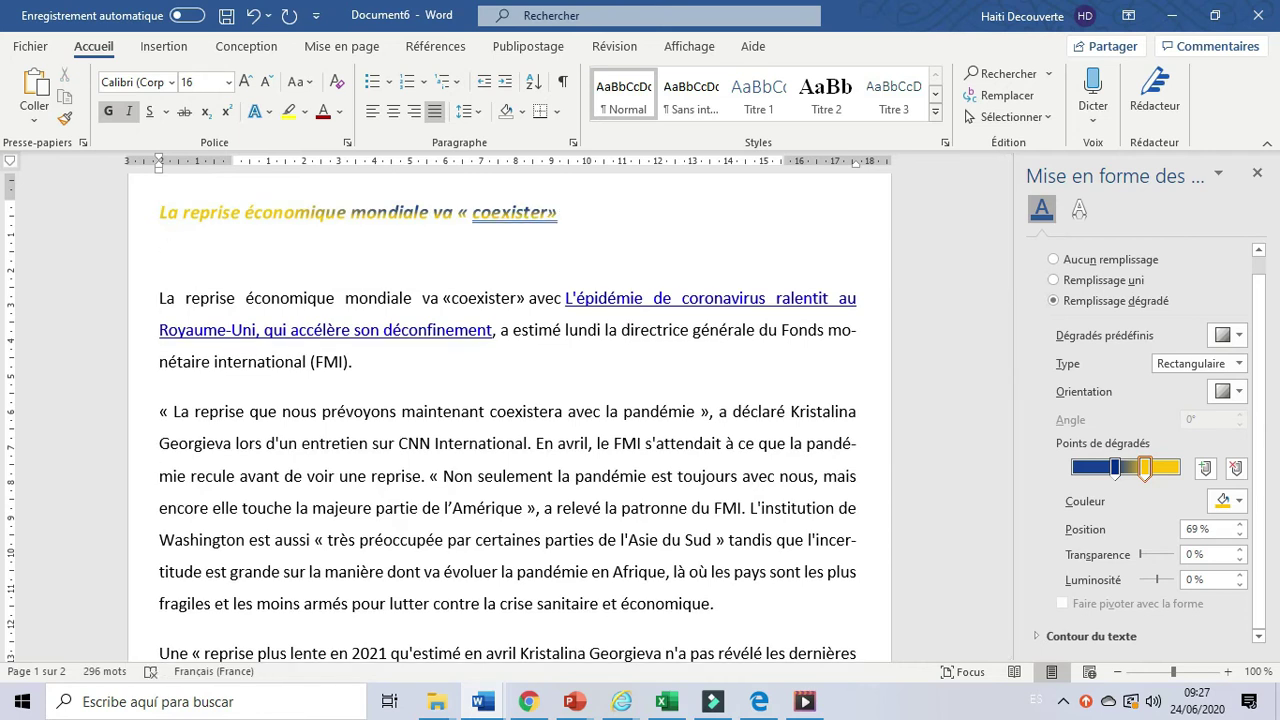
key("Return")
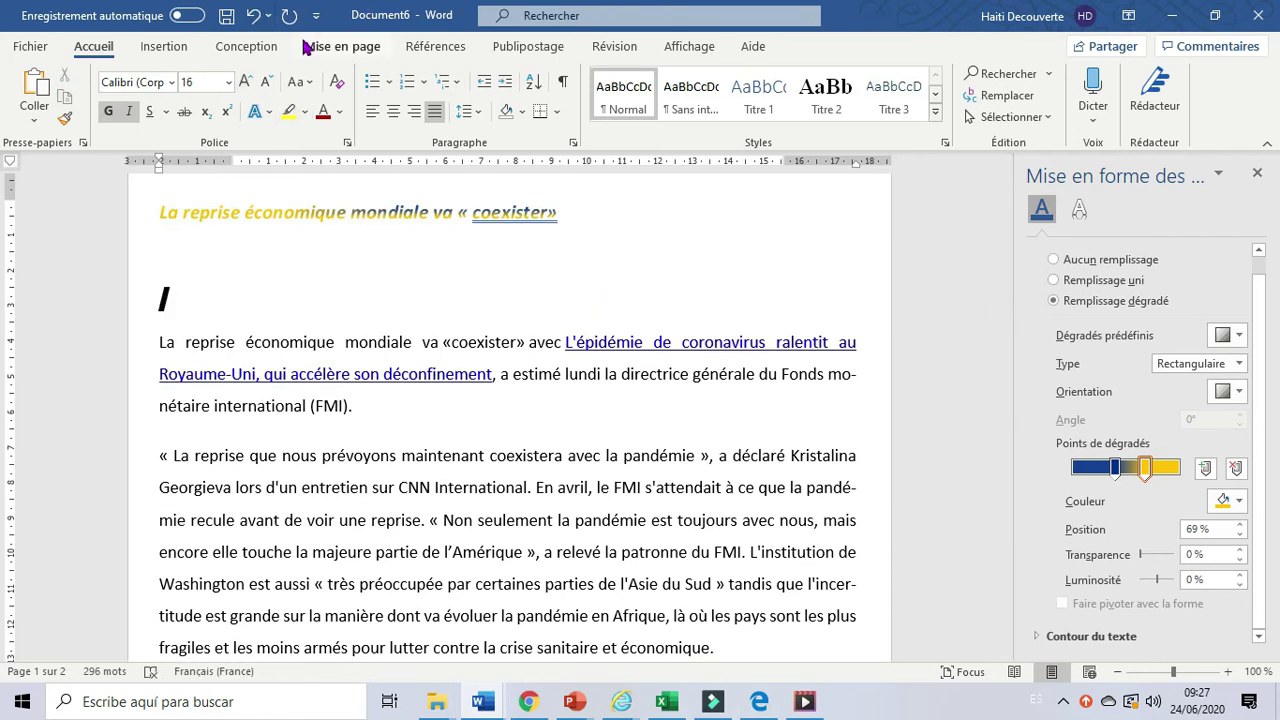
Step: Draw a rectangle about 5.8 cm wide and 2.4 cm high in the blank space below the heading
left_click(176, 52)
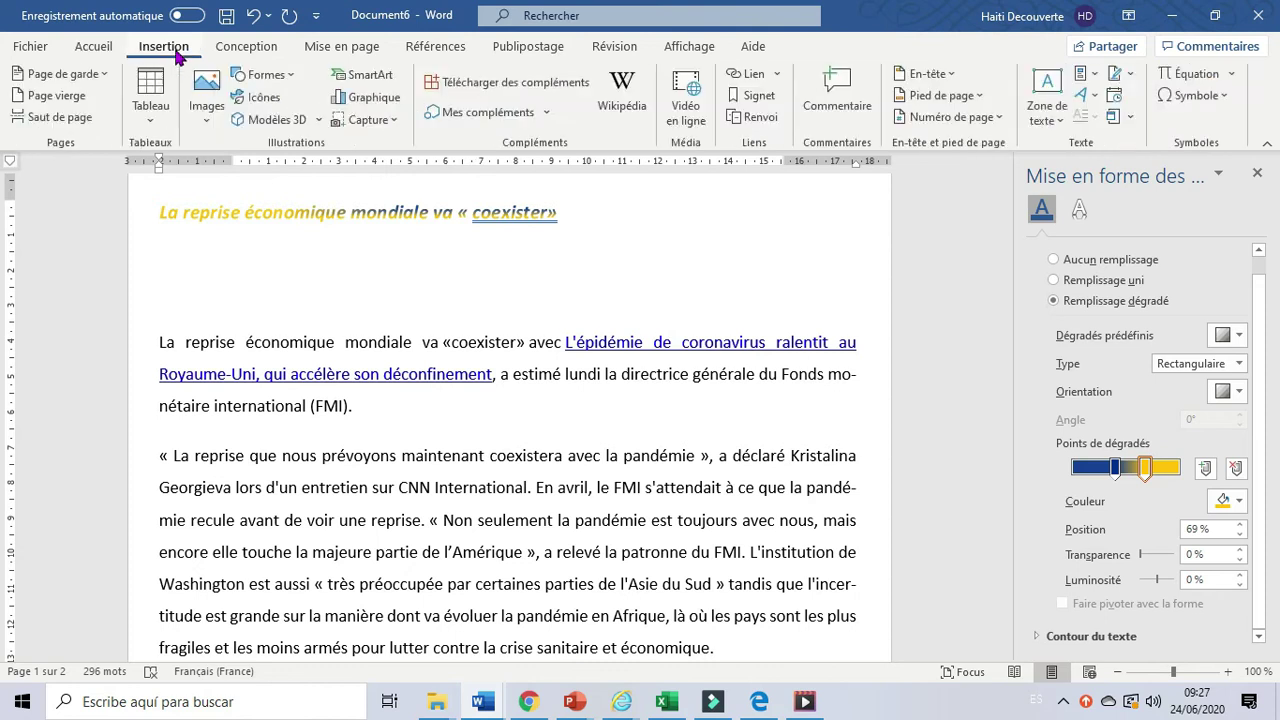
left_click(296, 78)
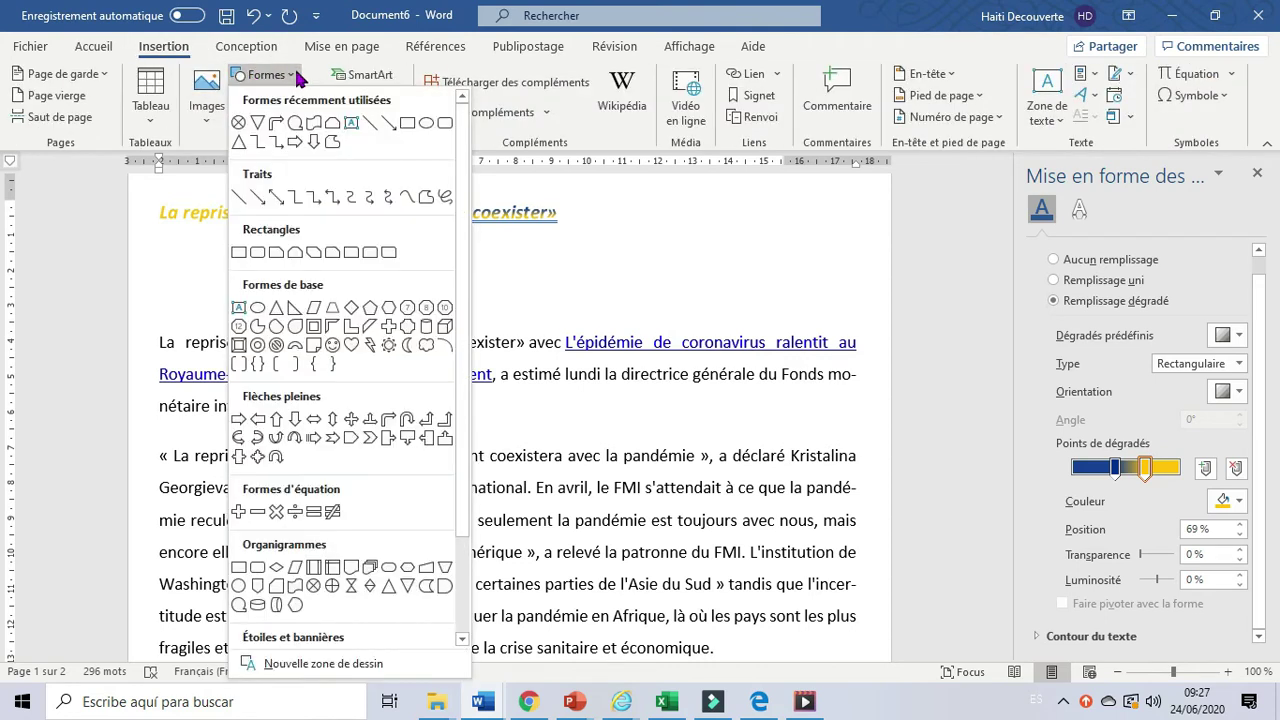
left_click(407, 125)
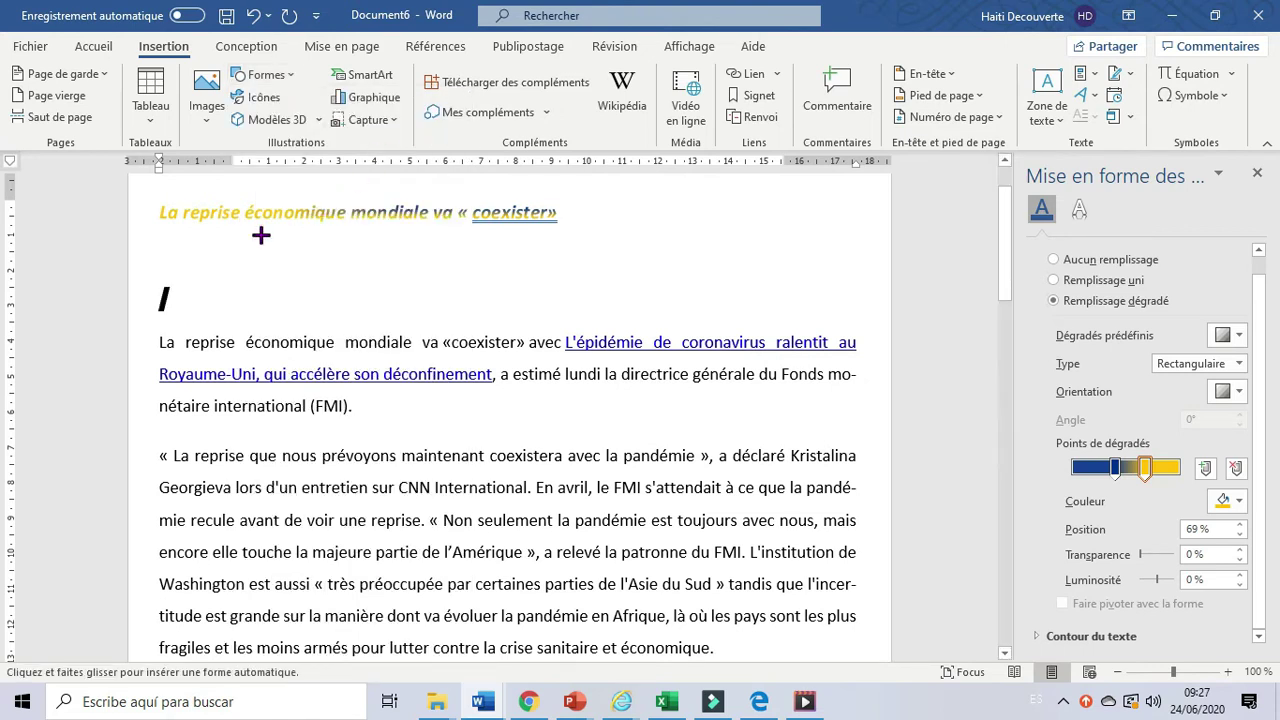
left_click_drag(212, 254, 397, 316)
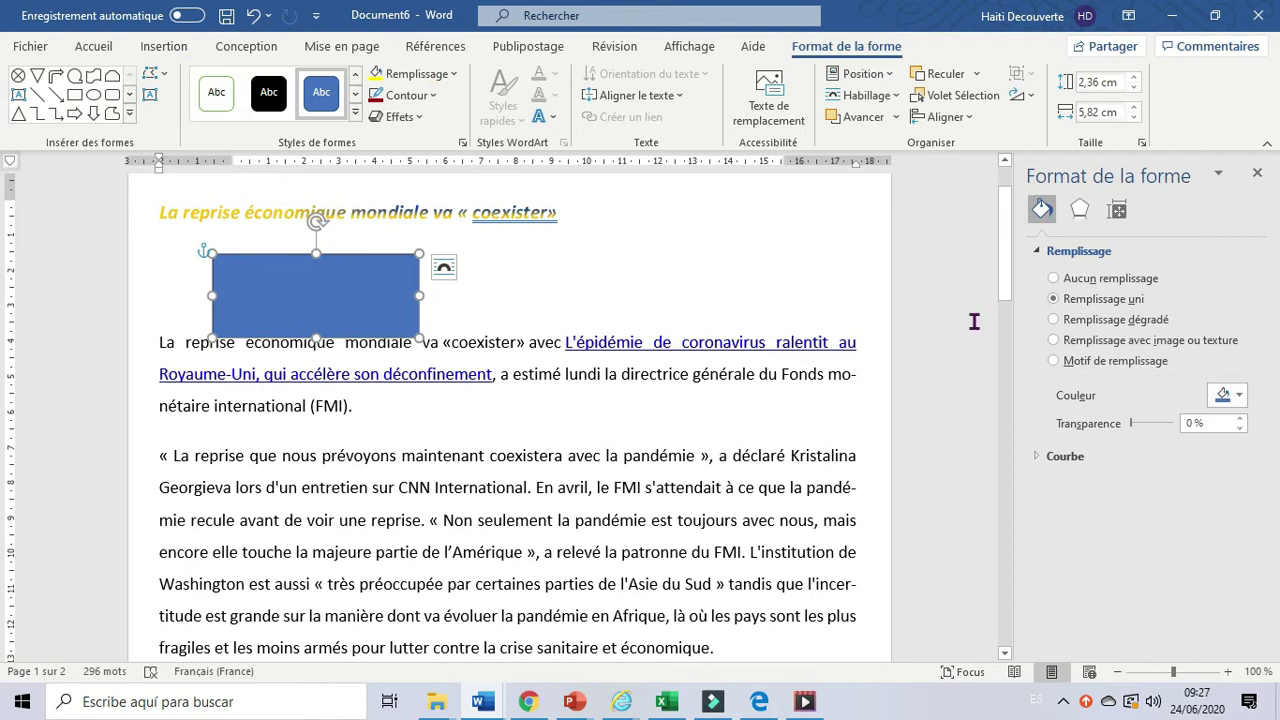
Step: Give the rectangle a gradient fill oriented from its upper-right corner
left_click(1055, 320)
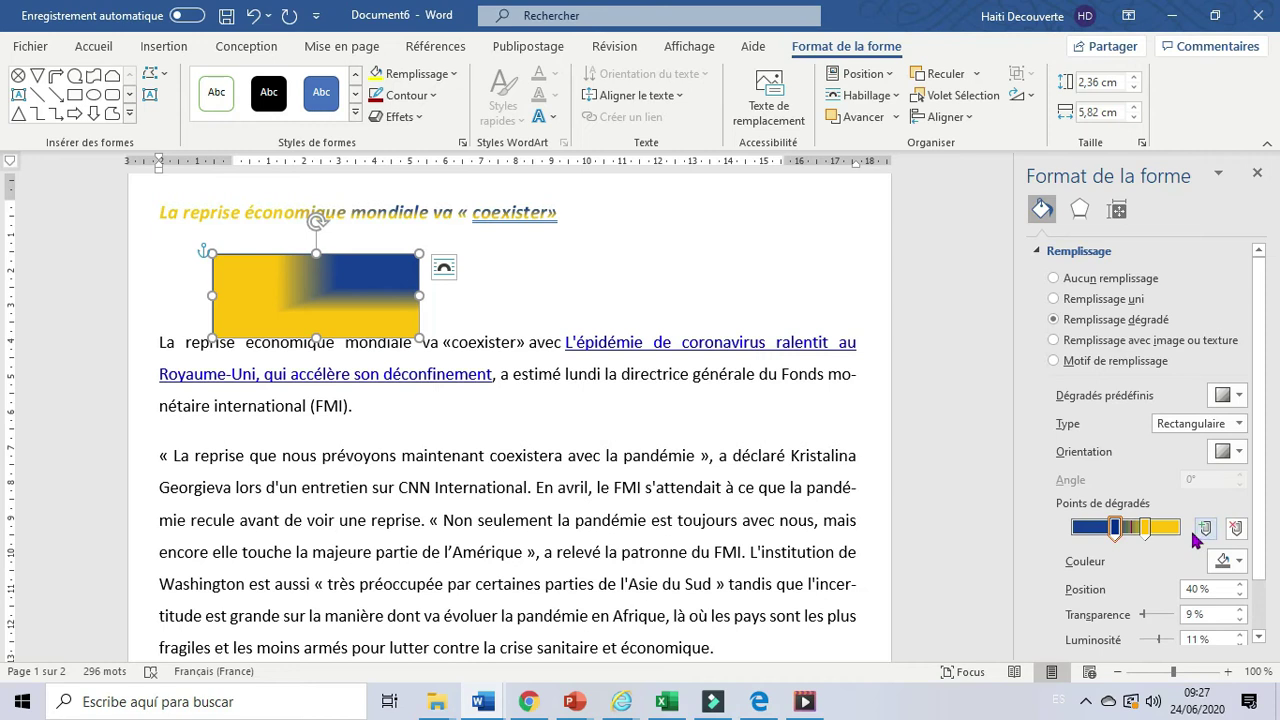
left_click(1241, 452)
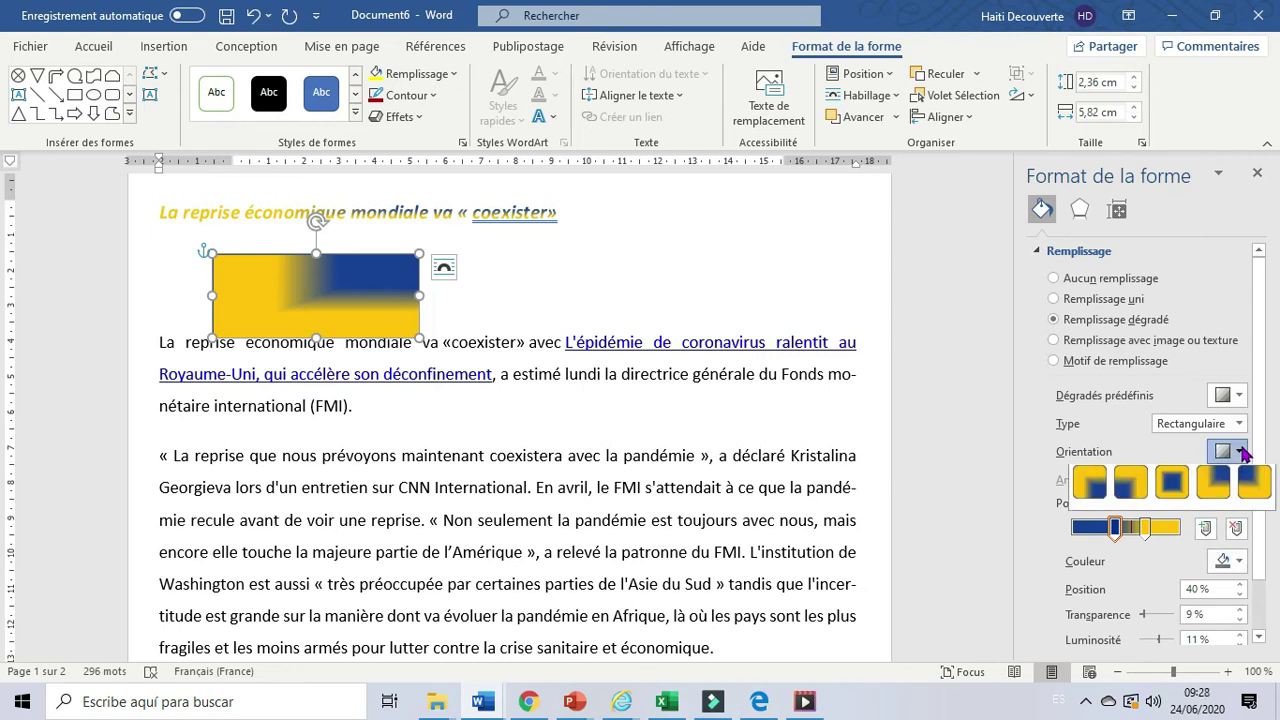
left_click(1210, 488)
Step: Try the rectangle's gradient orientations from the lower-right corner, the lower-left corner and the centre
left_click(1239, 454)
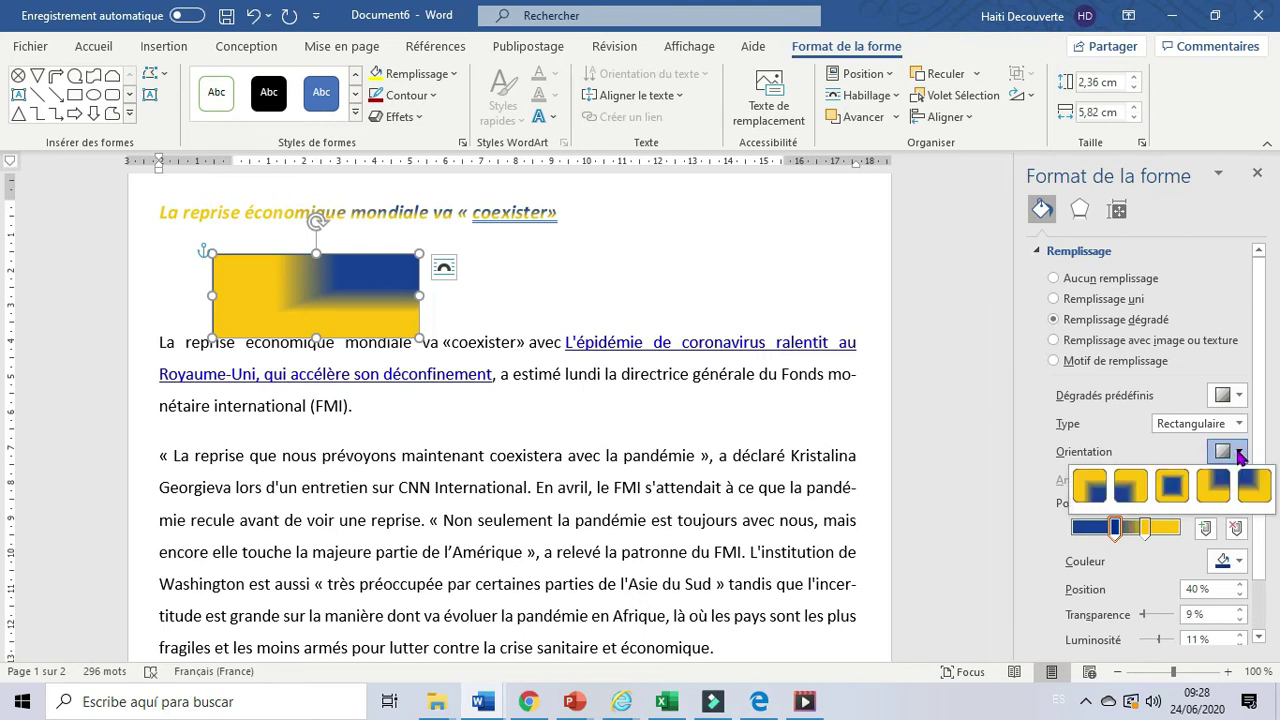
left_click(1091, 487)
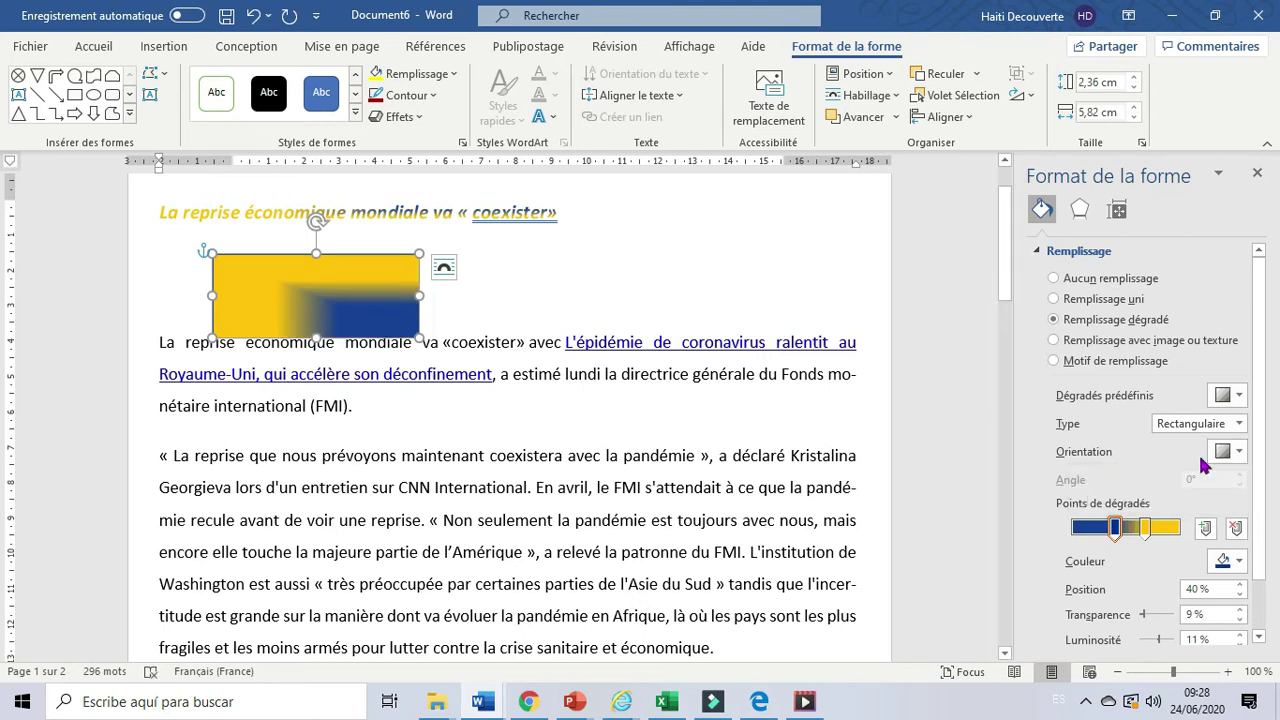
left_click(1241, 455)
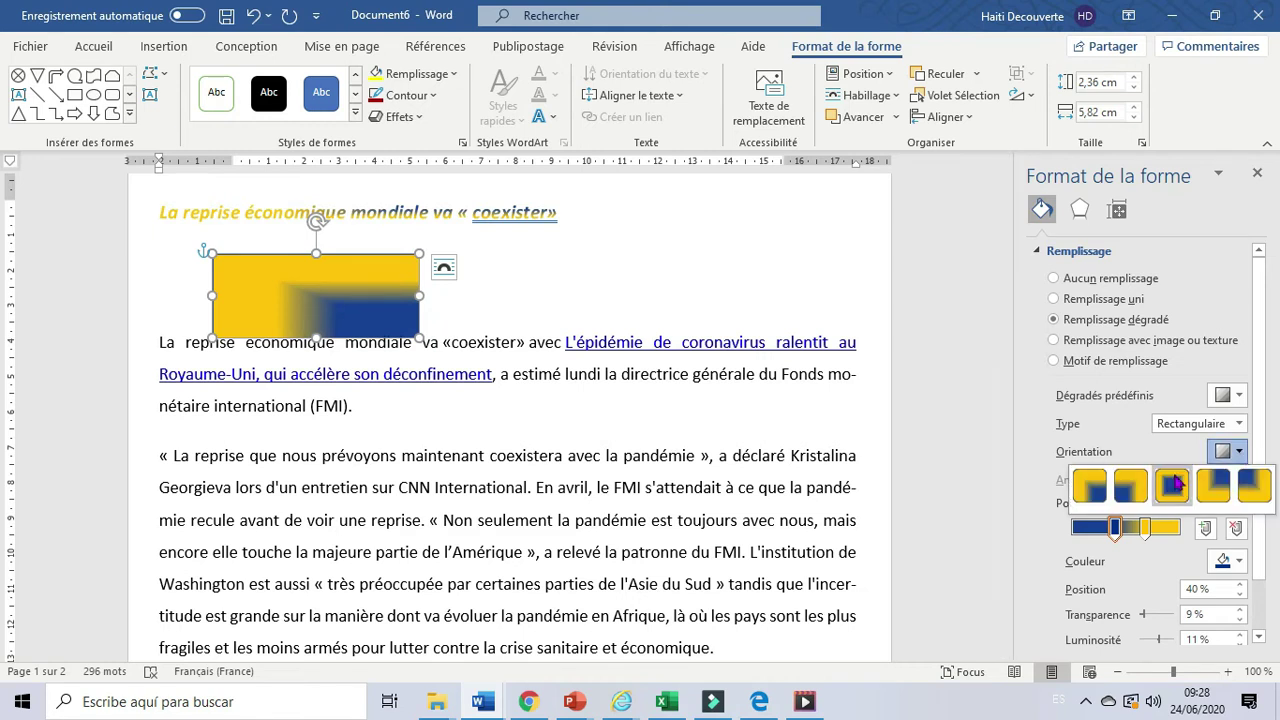
left_click(1141, 488)
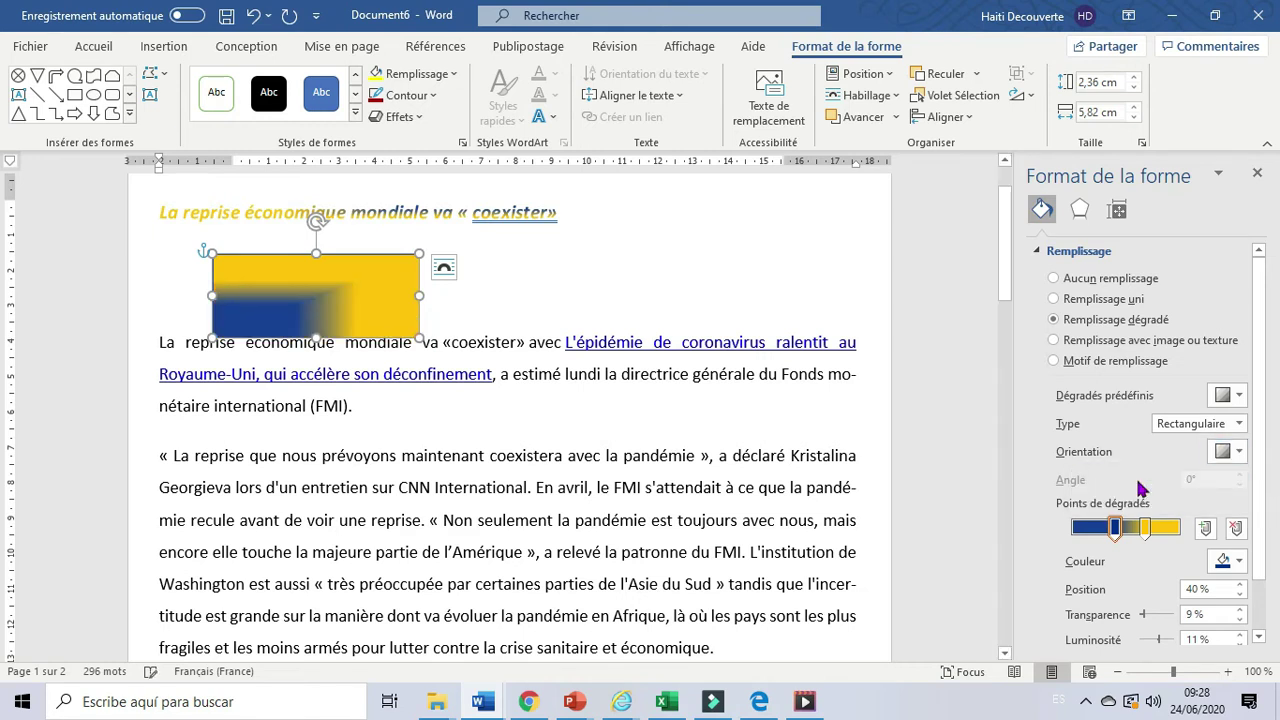
left_click(1241, 455)
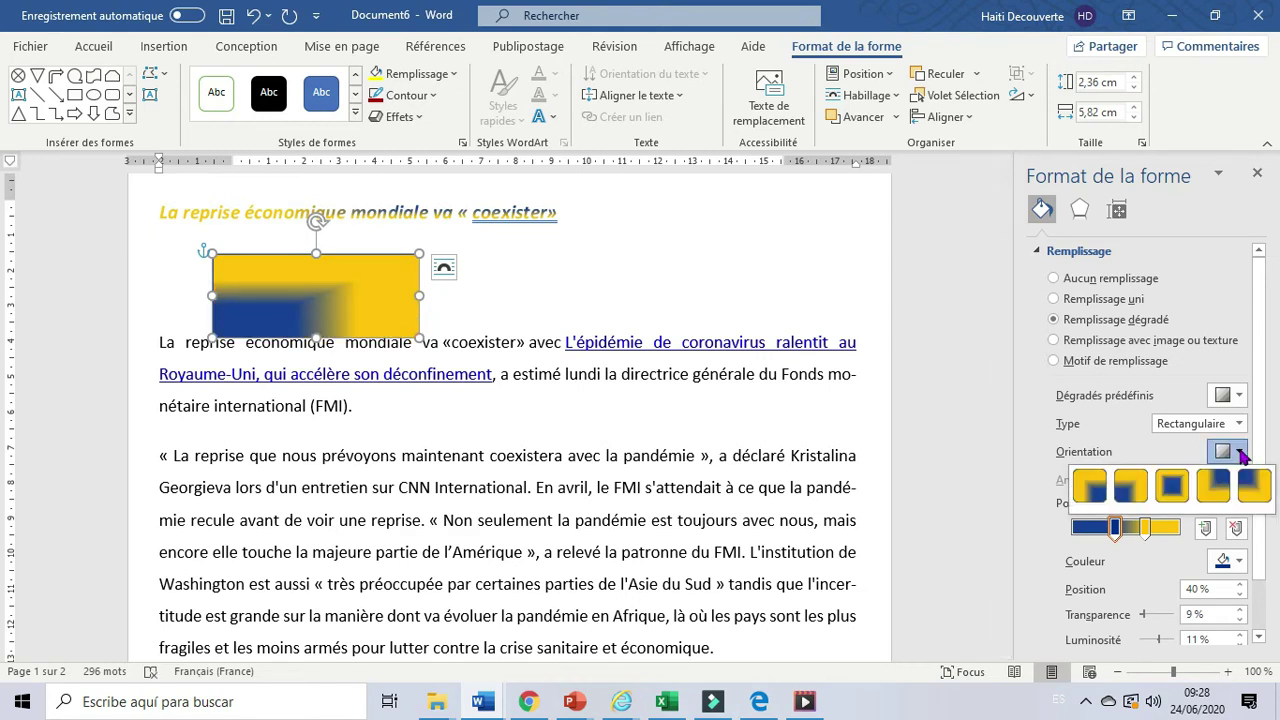
left_click(1173, 488)
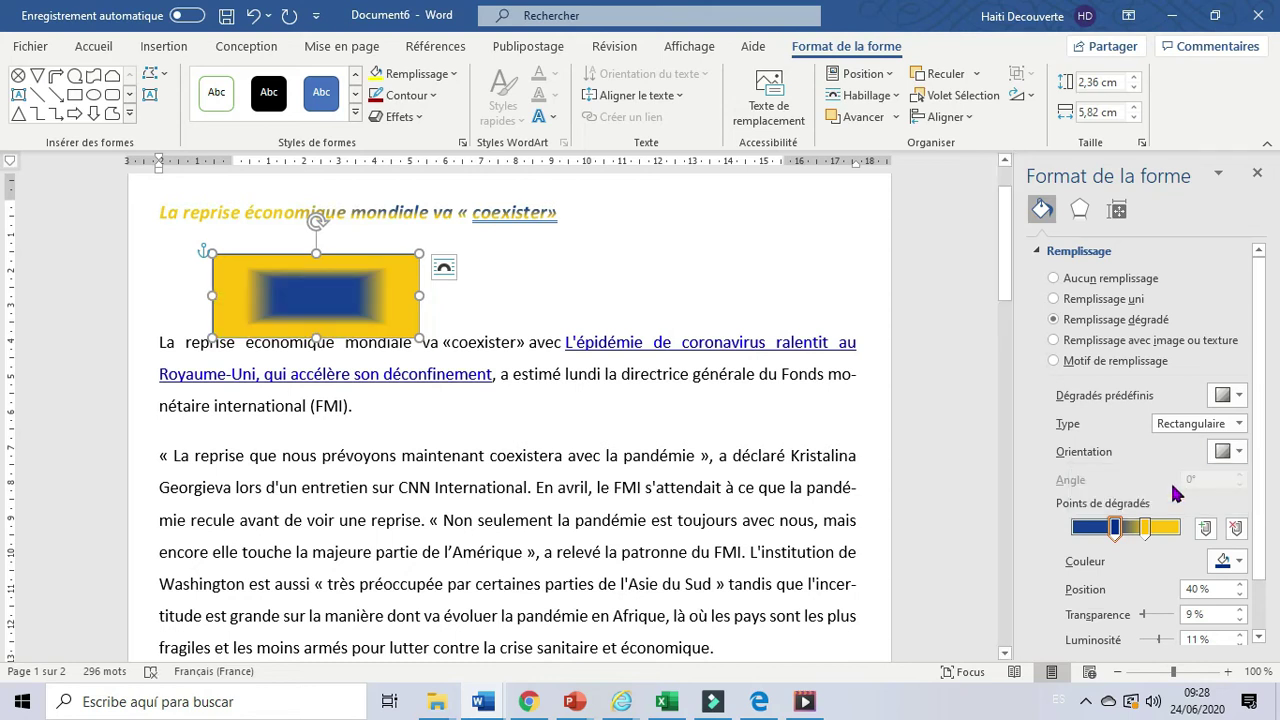
Step: Set the rectangle's gradient type to Linéaire and look through the preset gradients without applying one
left_click(1240, 424)
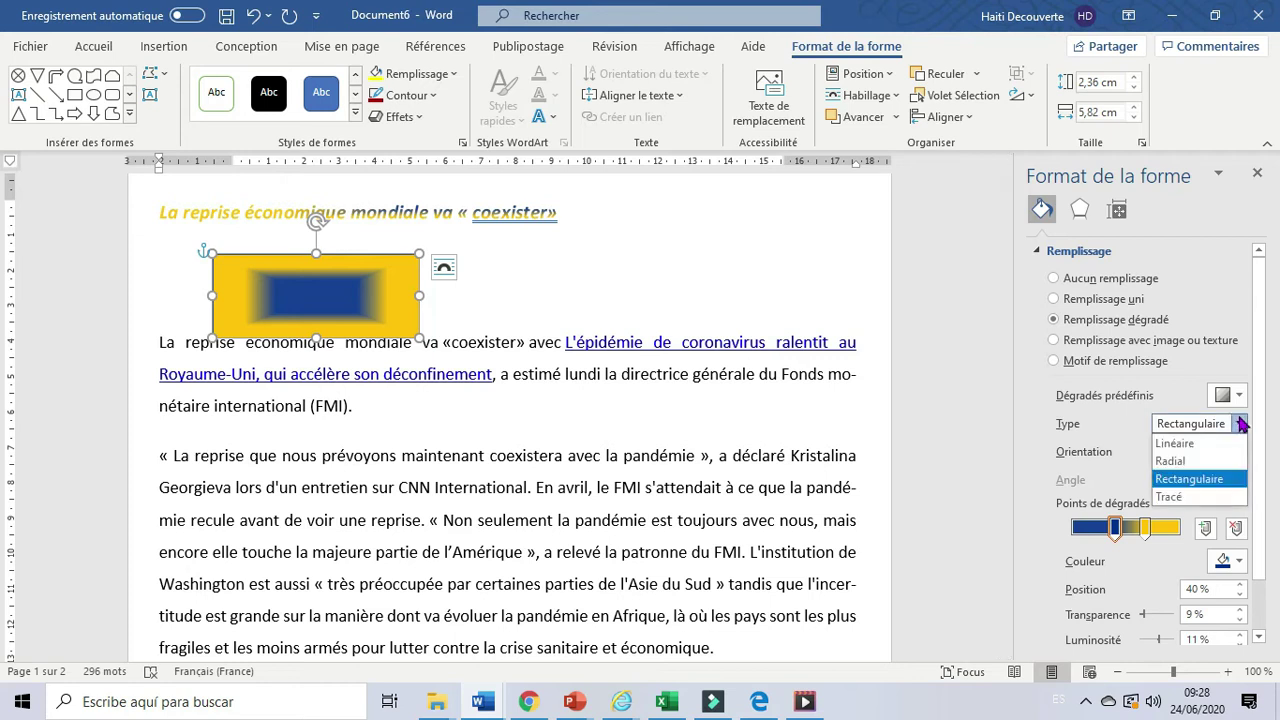
left_click(1178, 444)
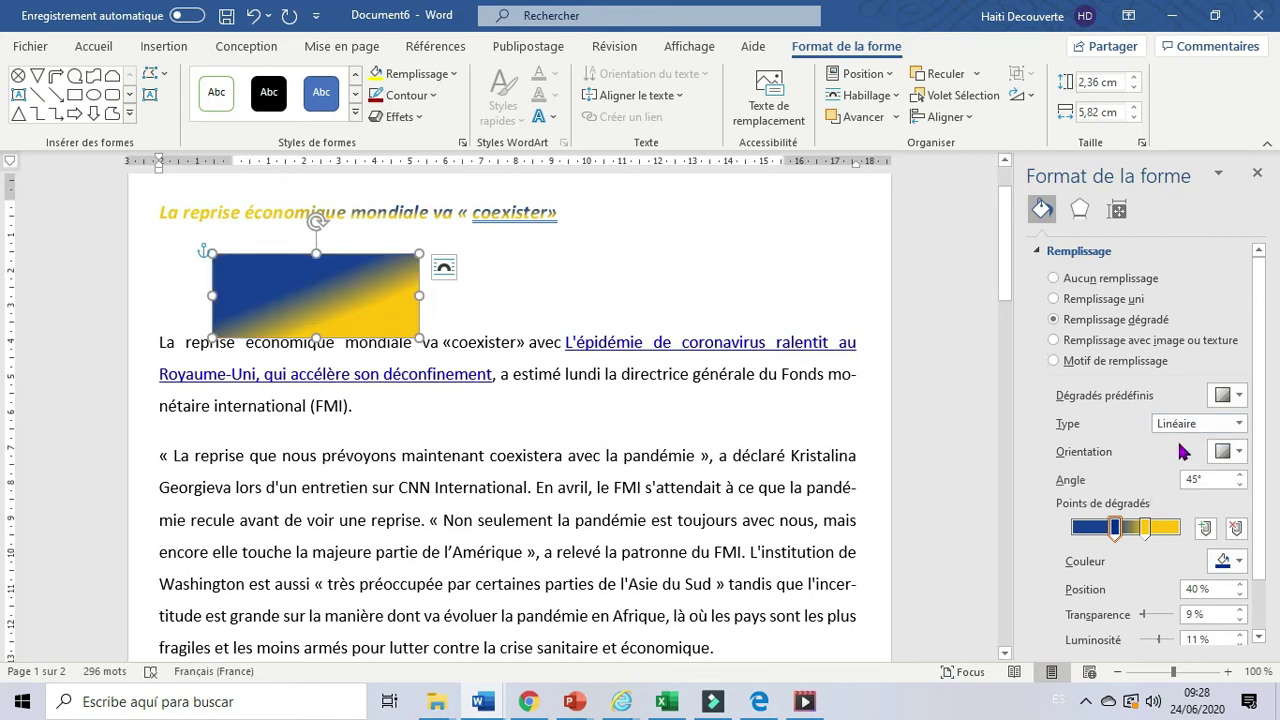
left_click(1241, 396)
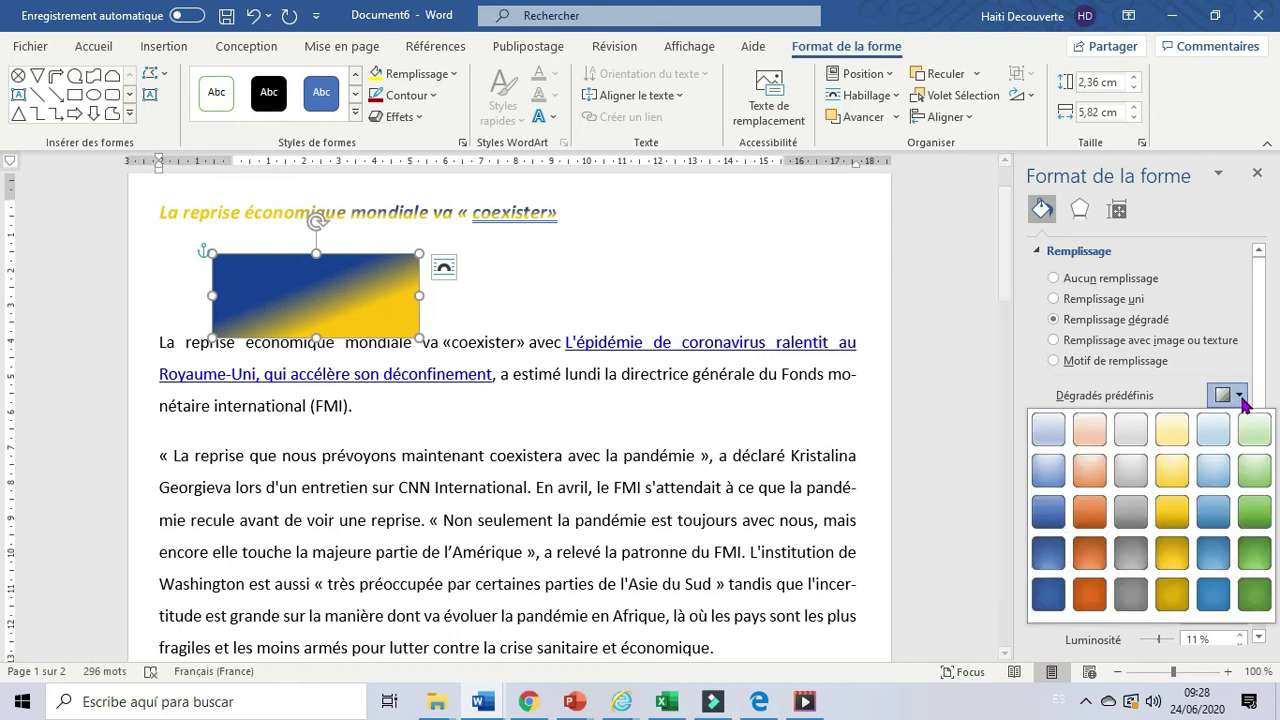
left_click(1231, 380)
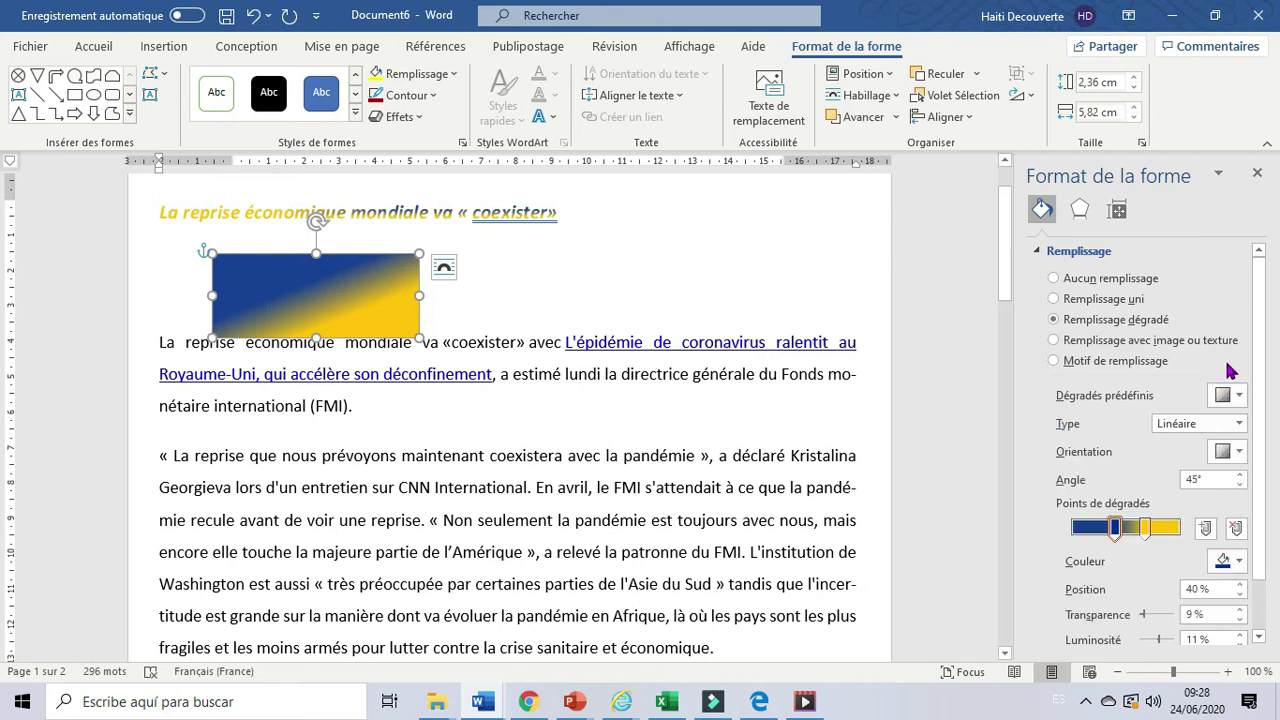
Step: Try the Radial and Rectangulaire gradient types on the rectangle, finishing with the Tracé type
left_click(1240, 424)
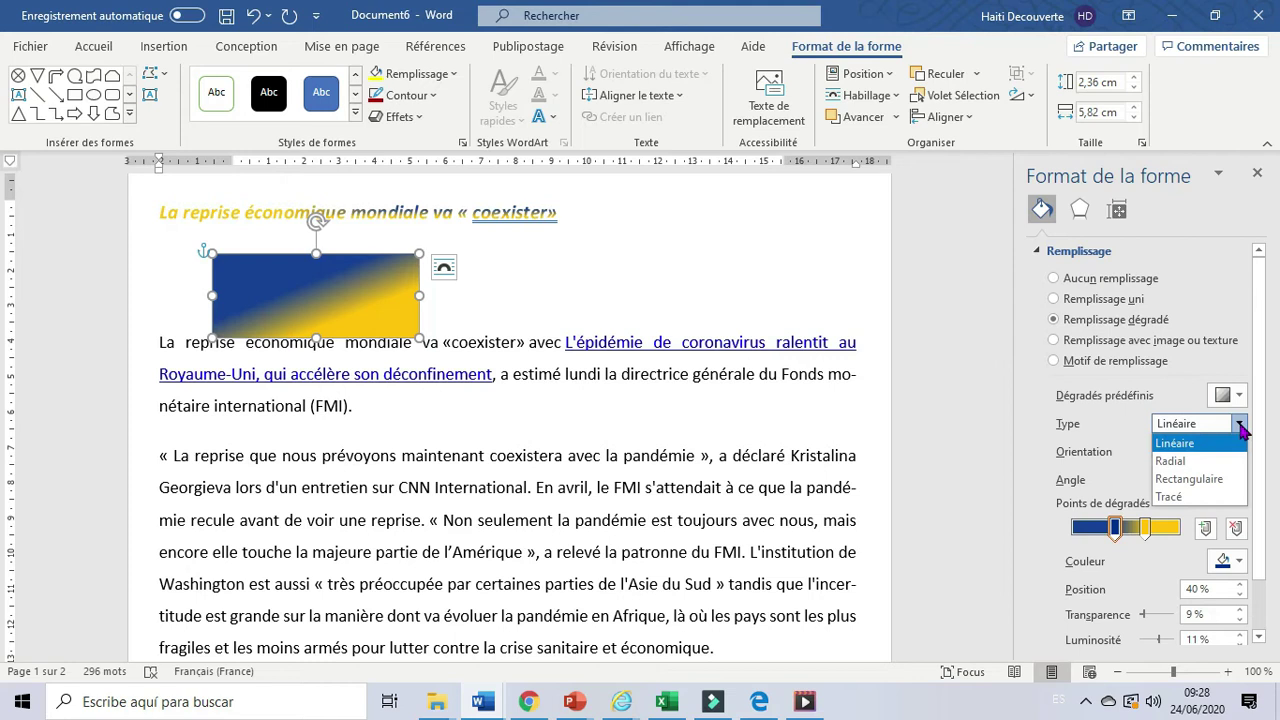
left_click(1183, 461)
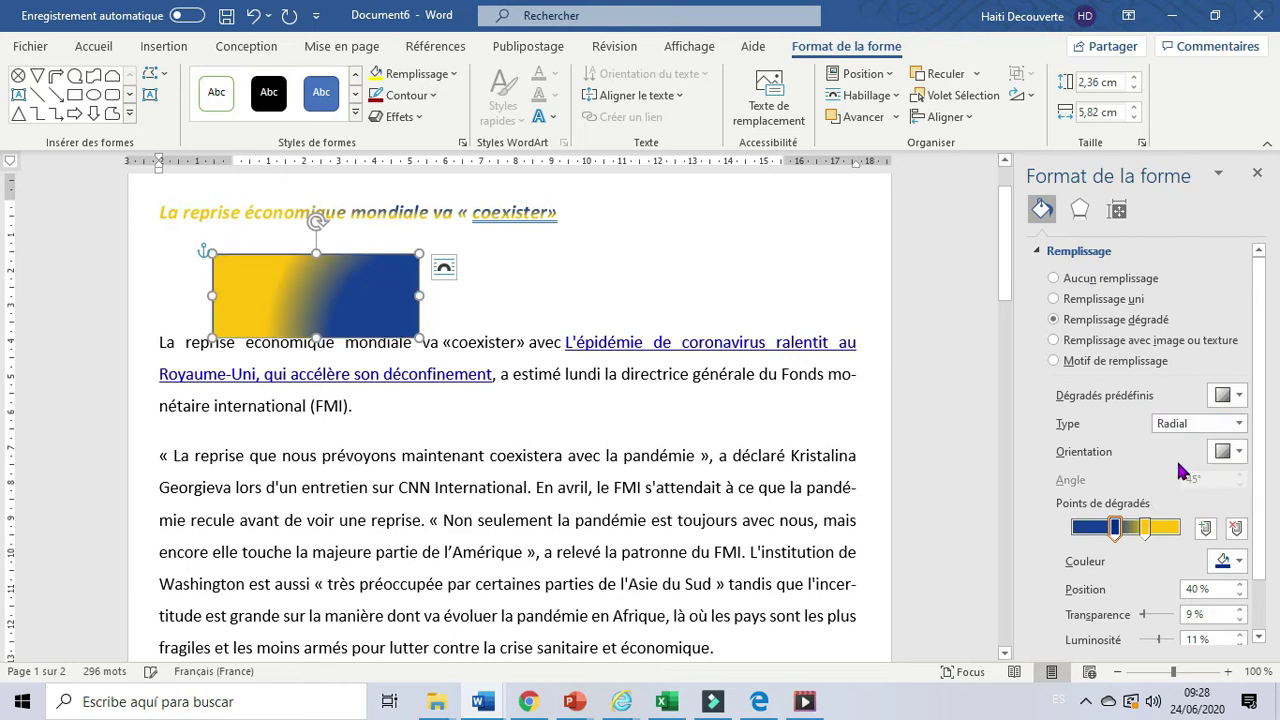
left_click(1240, 424)
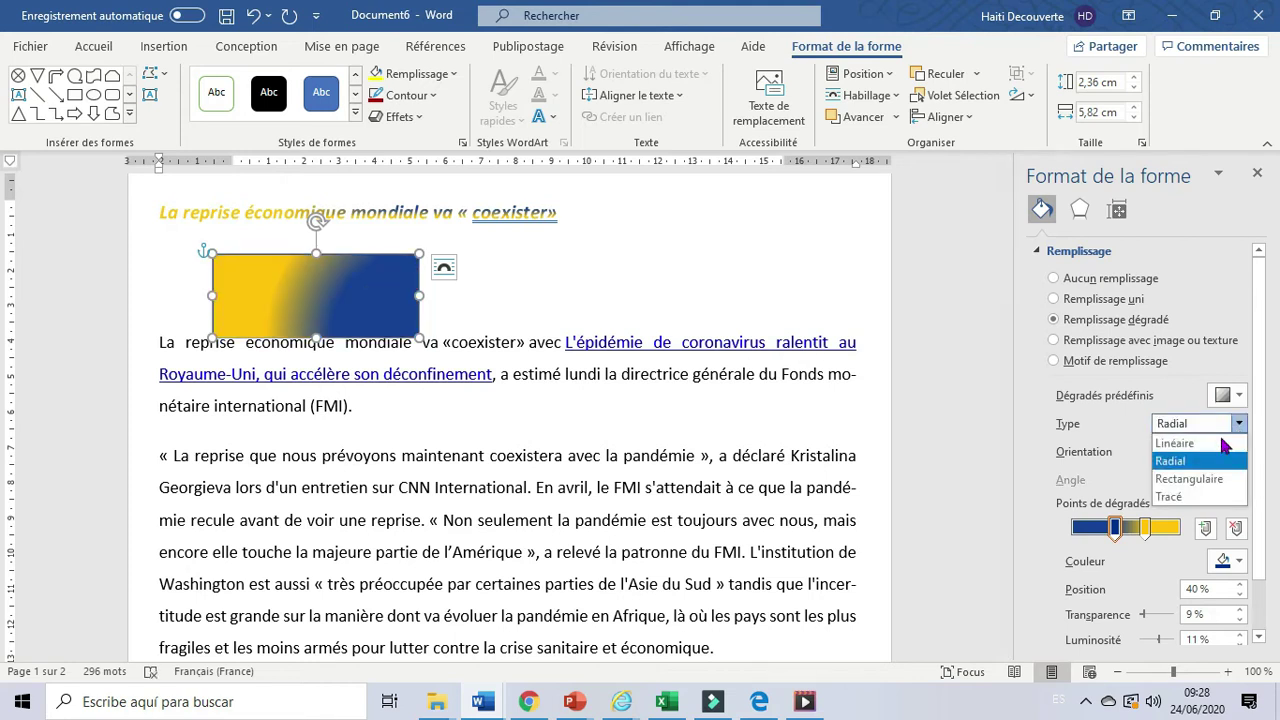
left_click(1188, 480)
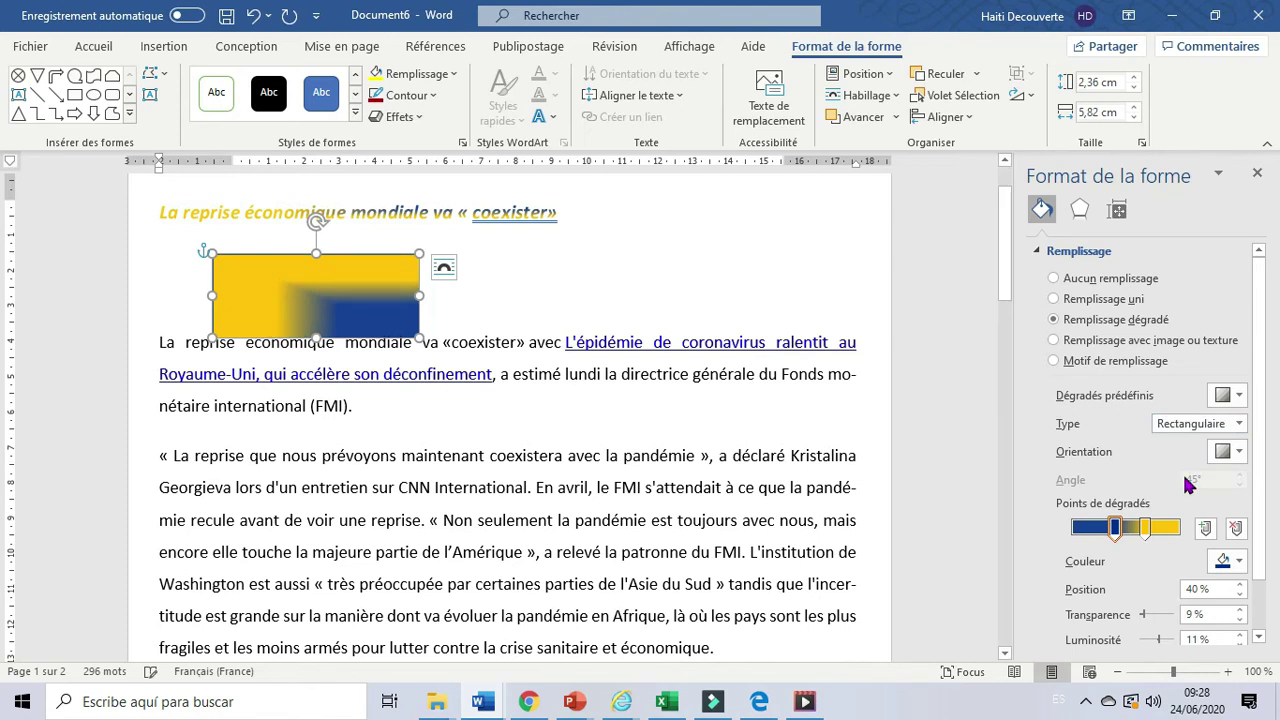
left_click(1239, 424)
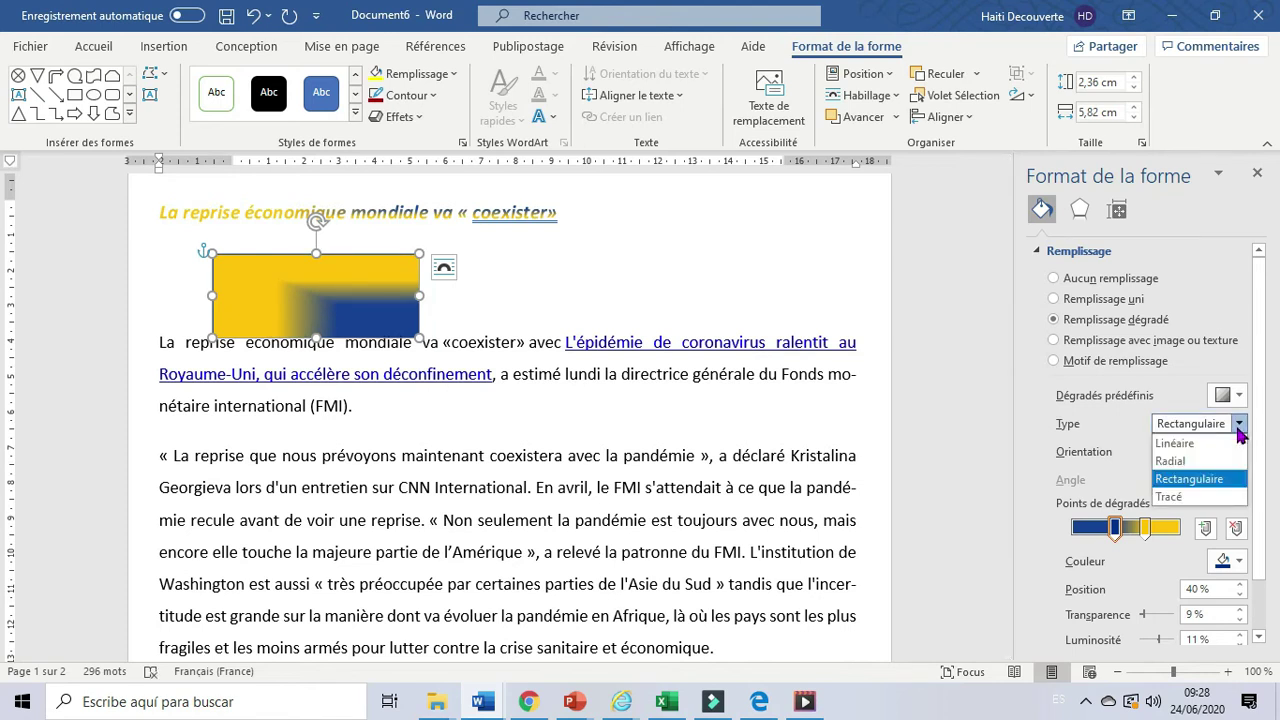
left_click(1185, 497)
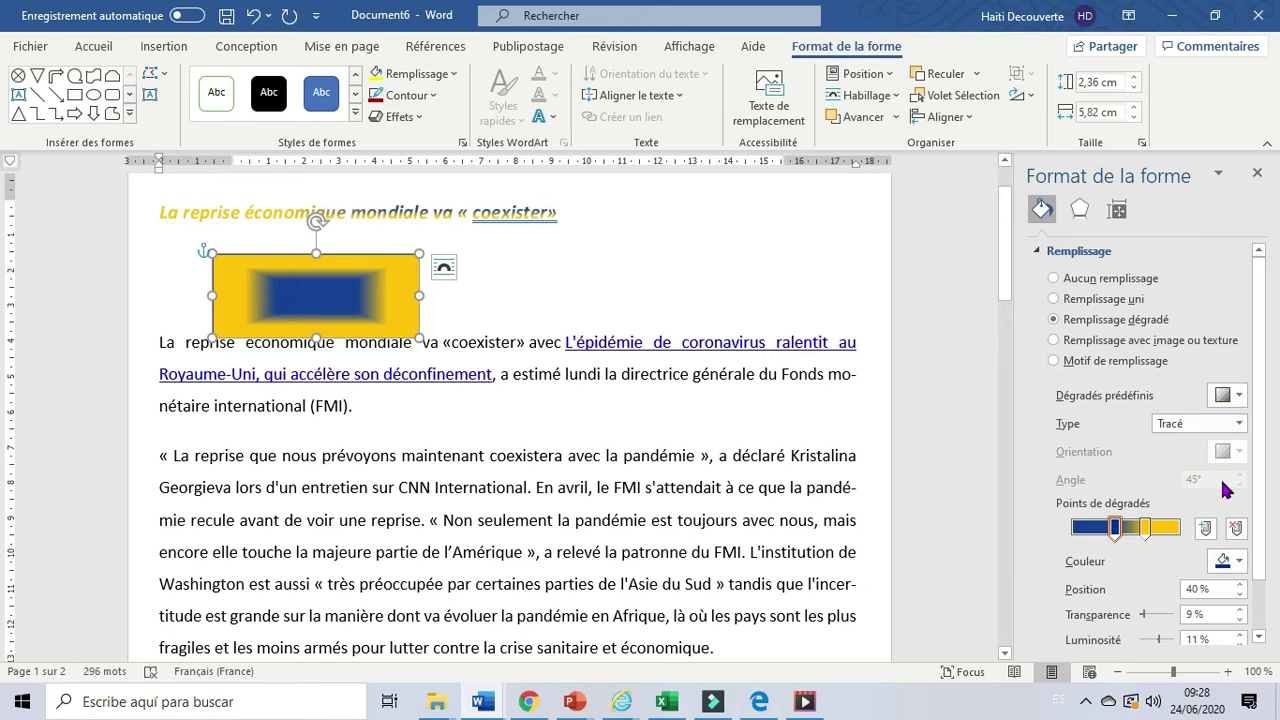
Step: Switch the rectangle to a pattern fill and try dotted, dashed and vertical-line patterns, ending with the wave pattern
left_click(1077, 372)
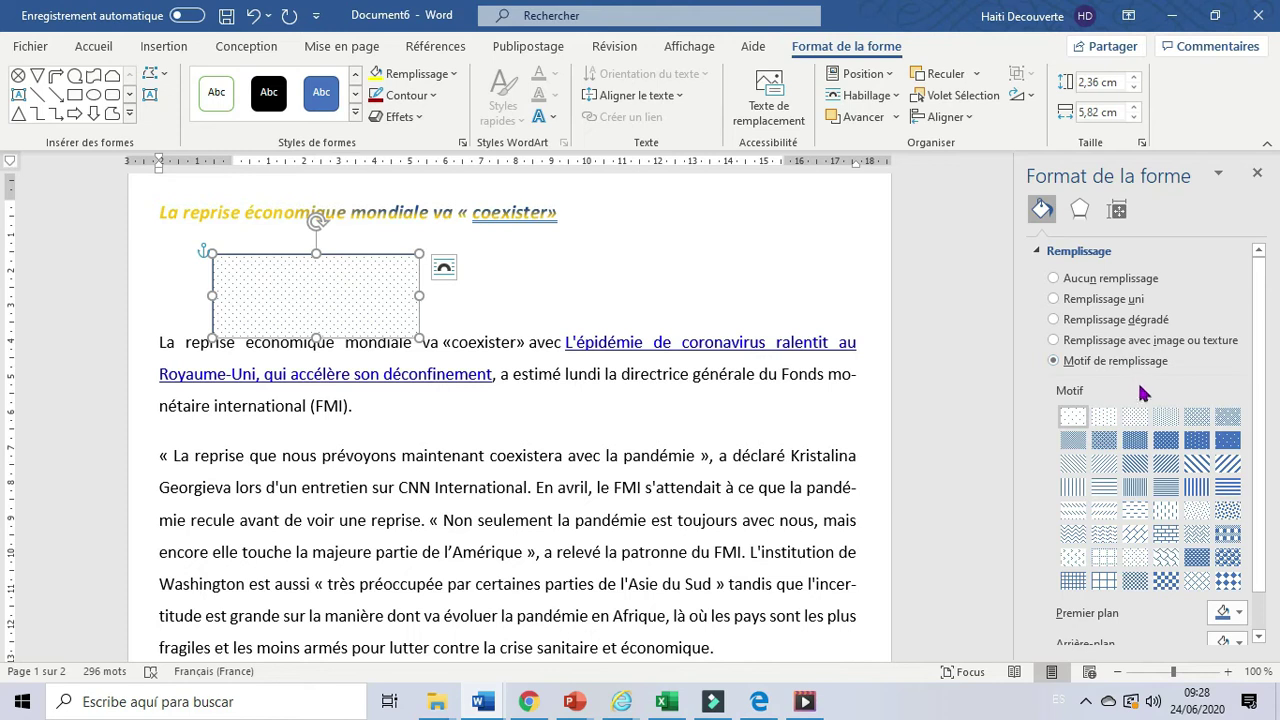
left_click(1136, 508)
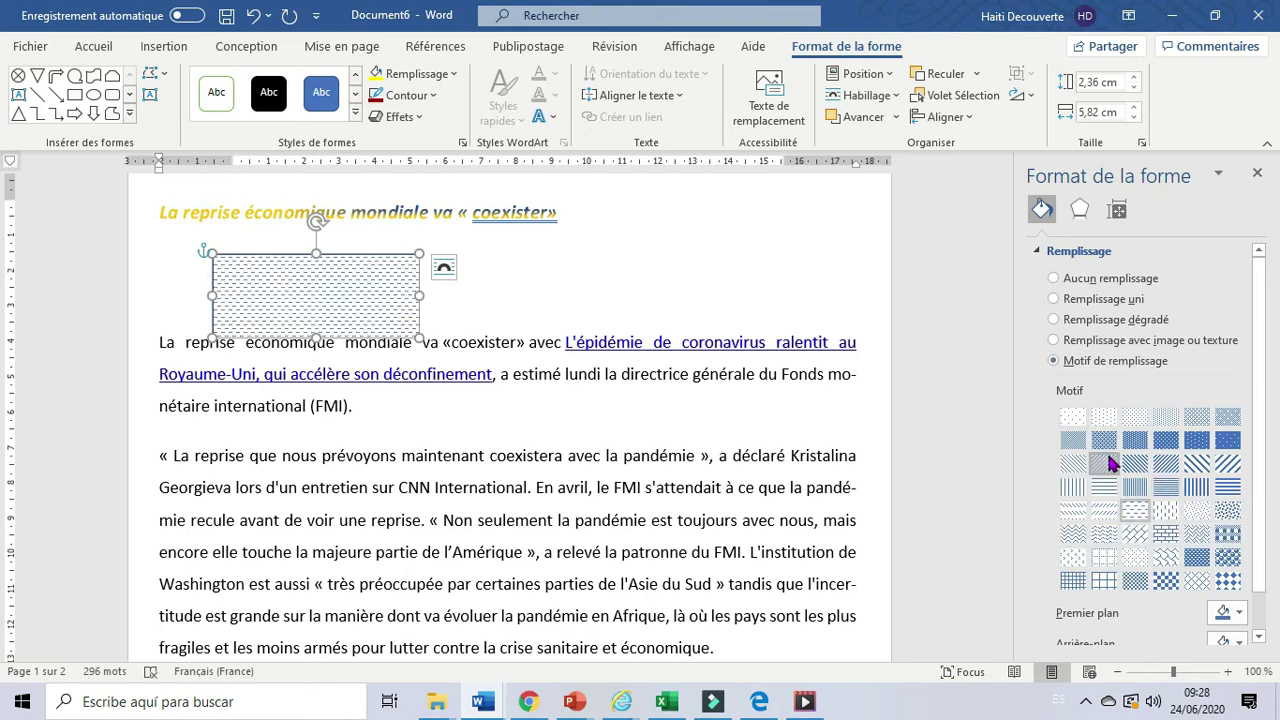
left_click(1075, 487)
left_click(1100, 534)
Step: Set the foreground colour of the rectangle's pattern fill to the standard dark red
left_click(1259, 637)
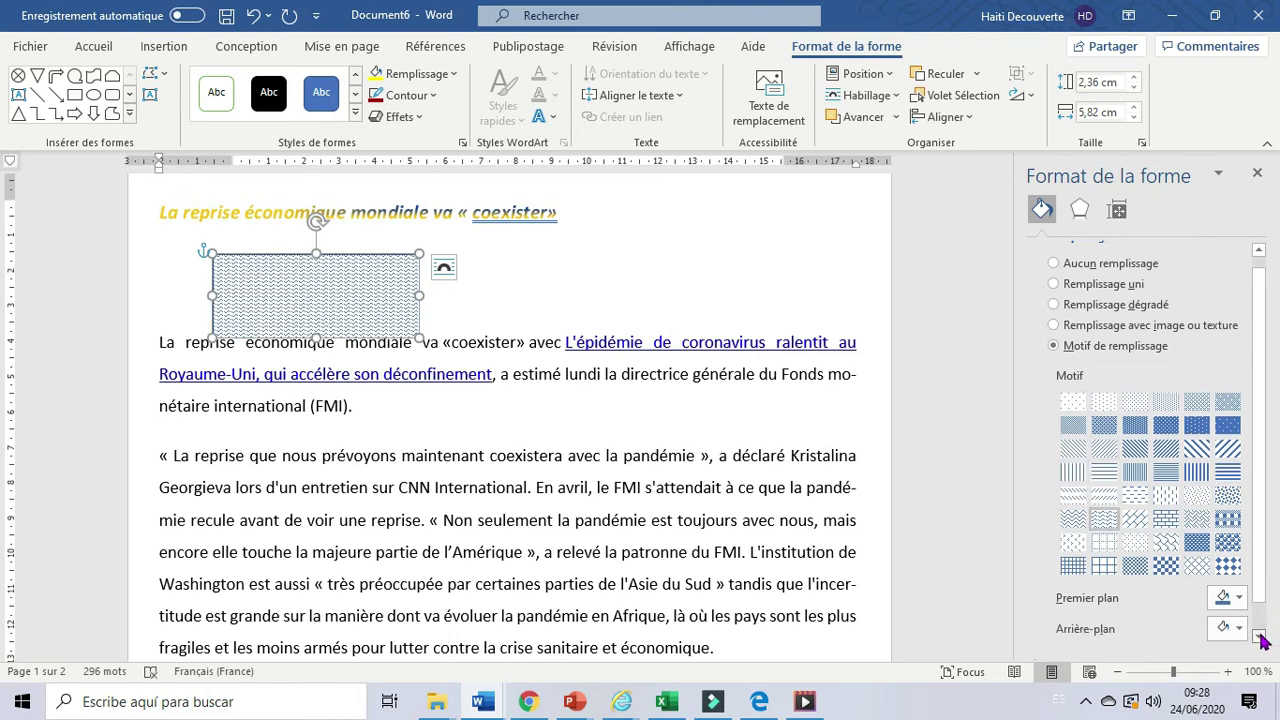
left_click(1259, 639)
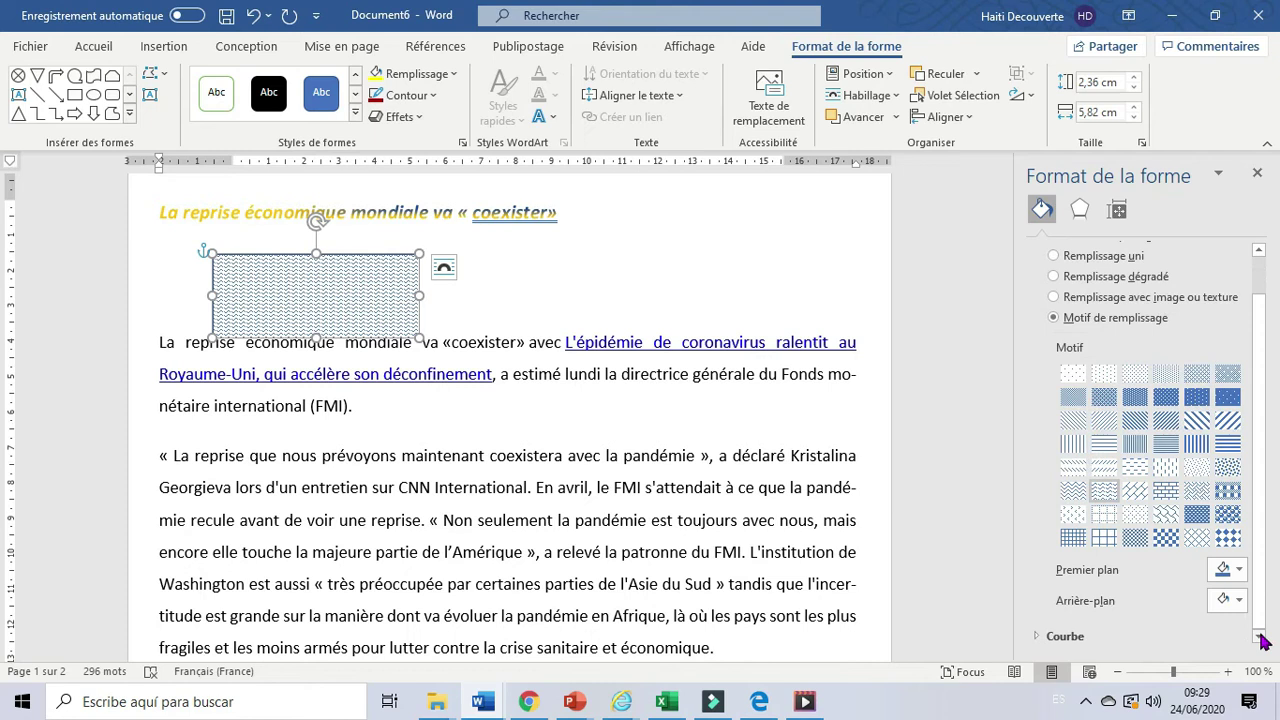
left_click(1239, 570)
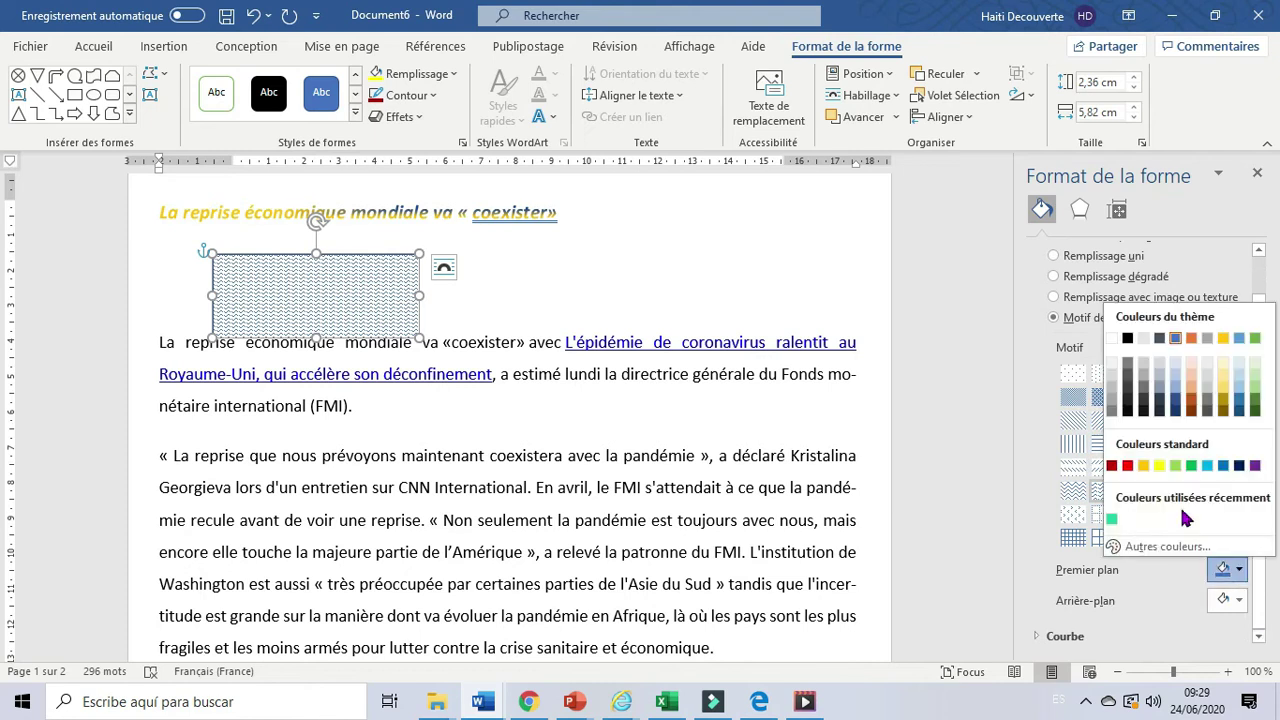
left_click(1112, 466)
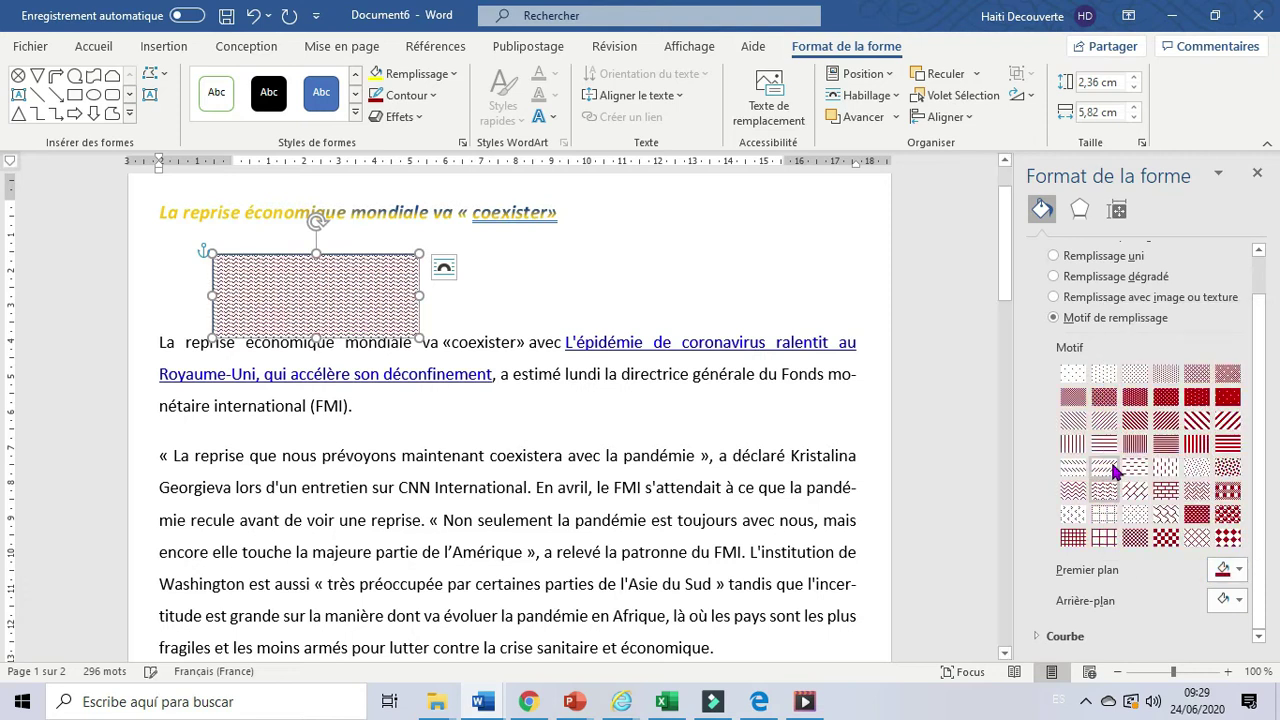
Step: Try sphere, solid diamond, stripe and diagonal brick patterns on the rectangle, ending with the large grid pattern
left_click(1228, 514)
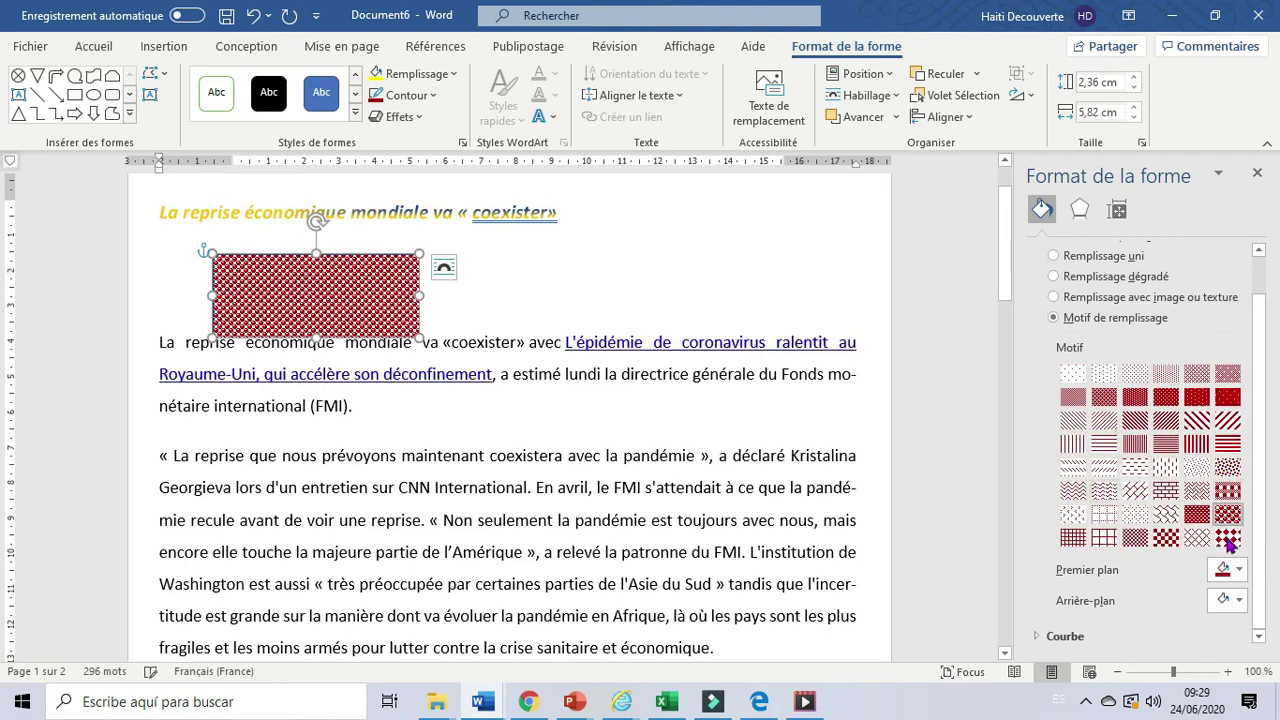
left_click(1229, 540)
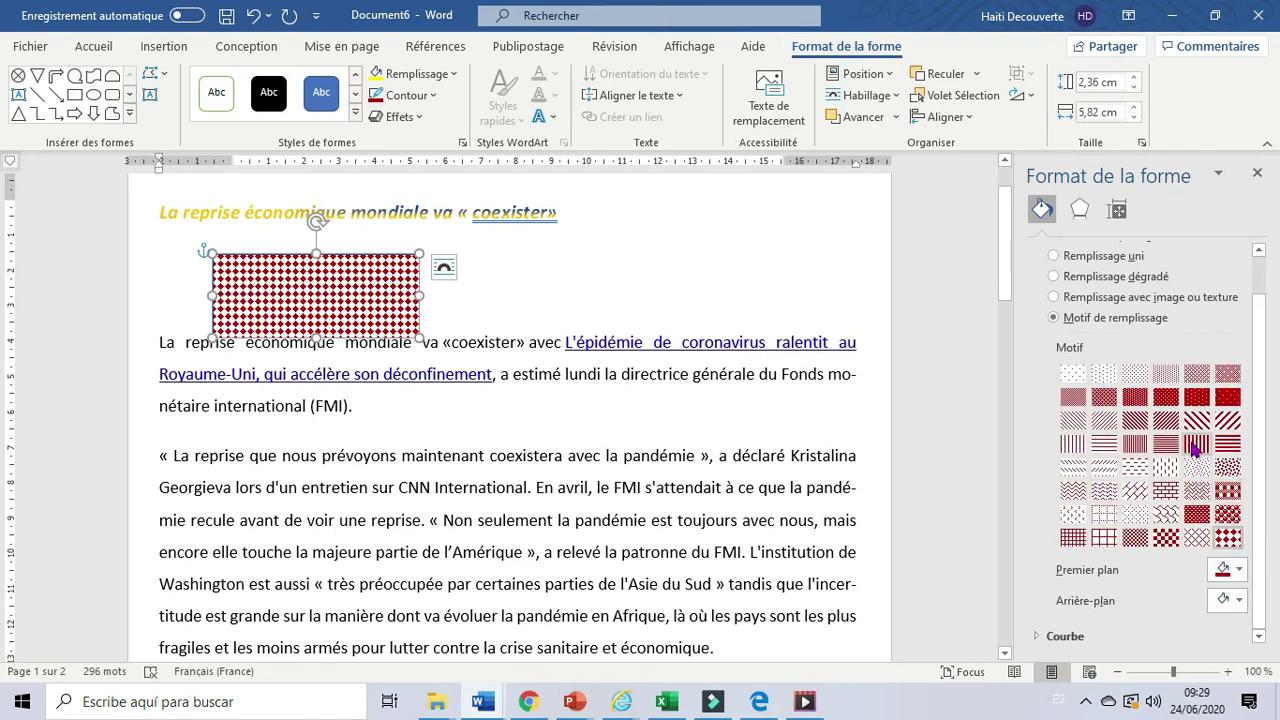
left_click(1196, 445)
left_click(1196, 420)
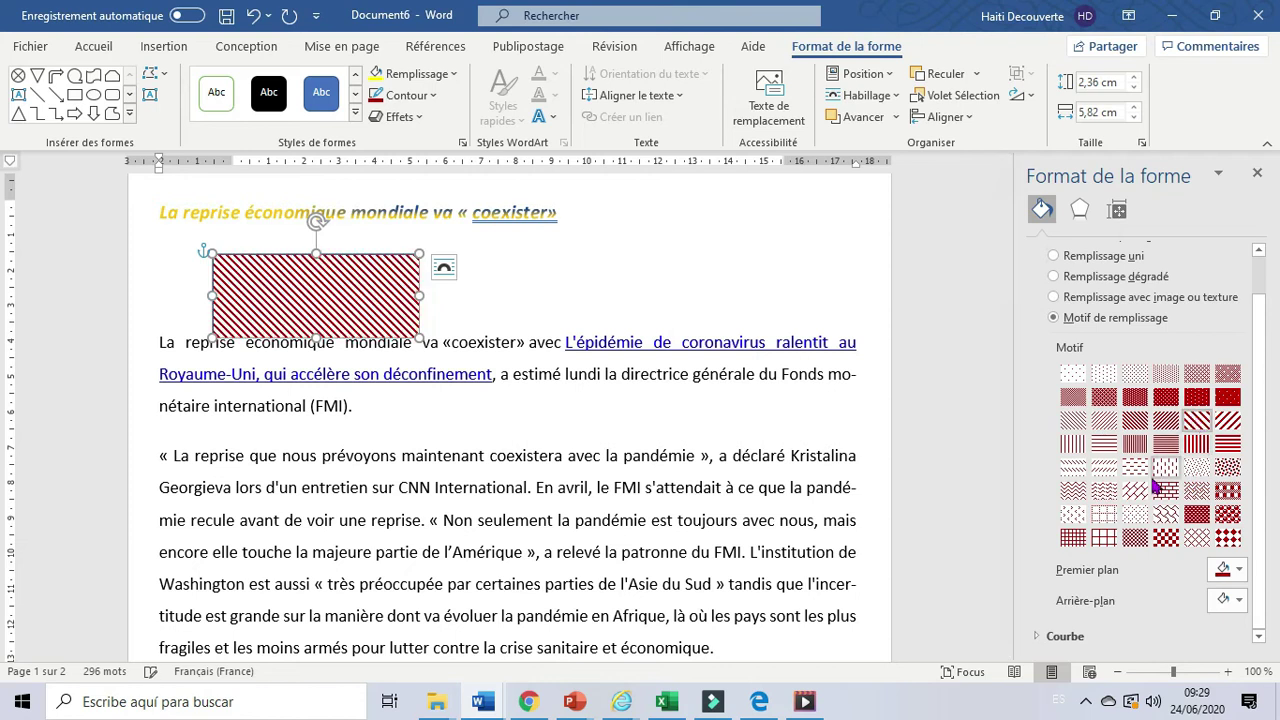
left_click(1136, 491)
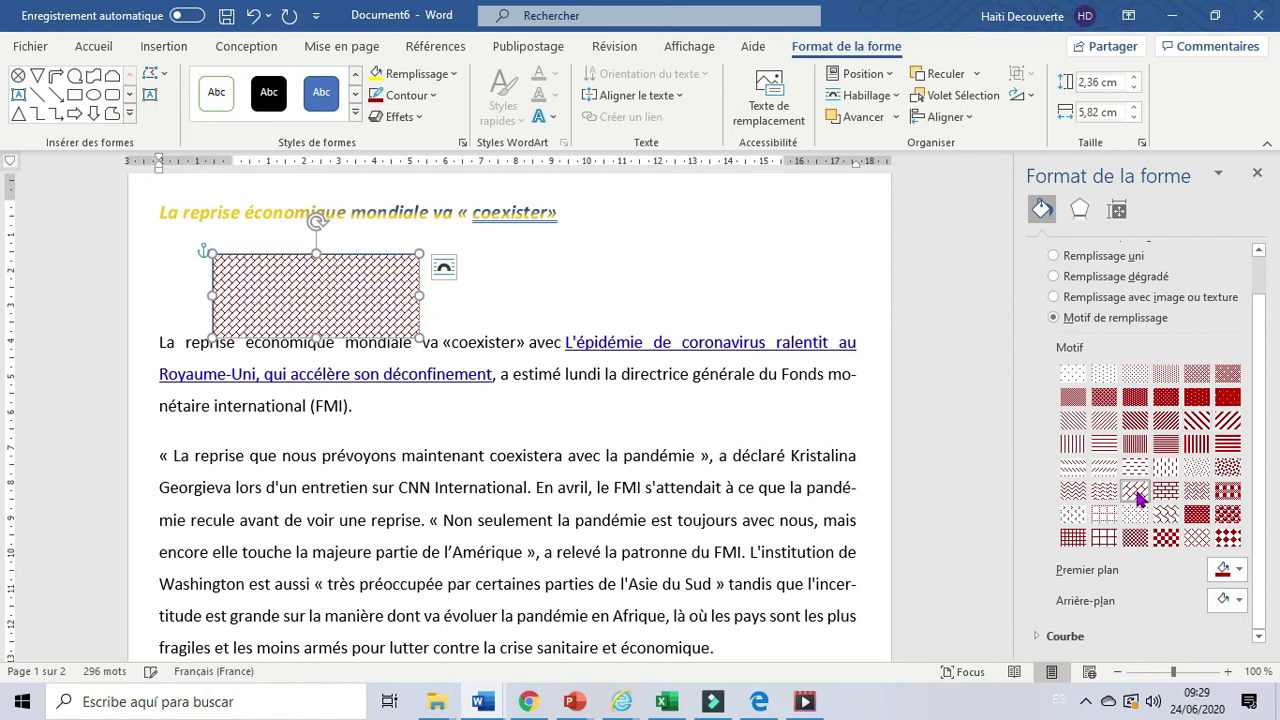
left_click(1086, 538)
left_click(1104, 538)
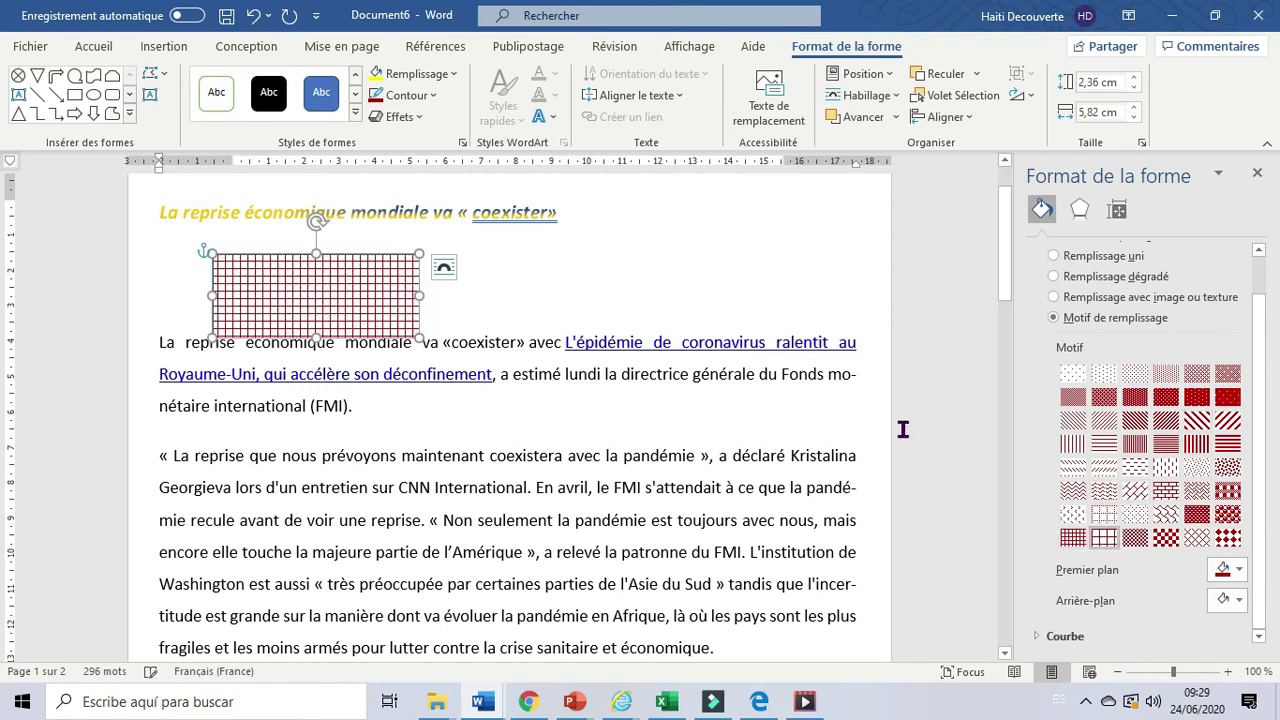
Step: Give the text at the end of the first body paragraph a gradient fill, comparing it with the solid fill
left_click(969, 426)
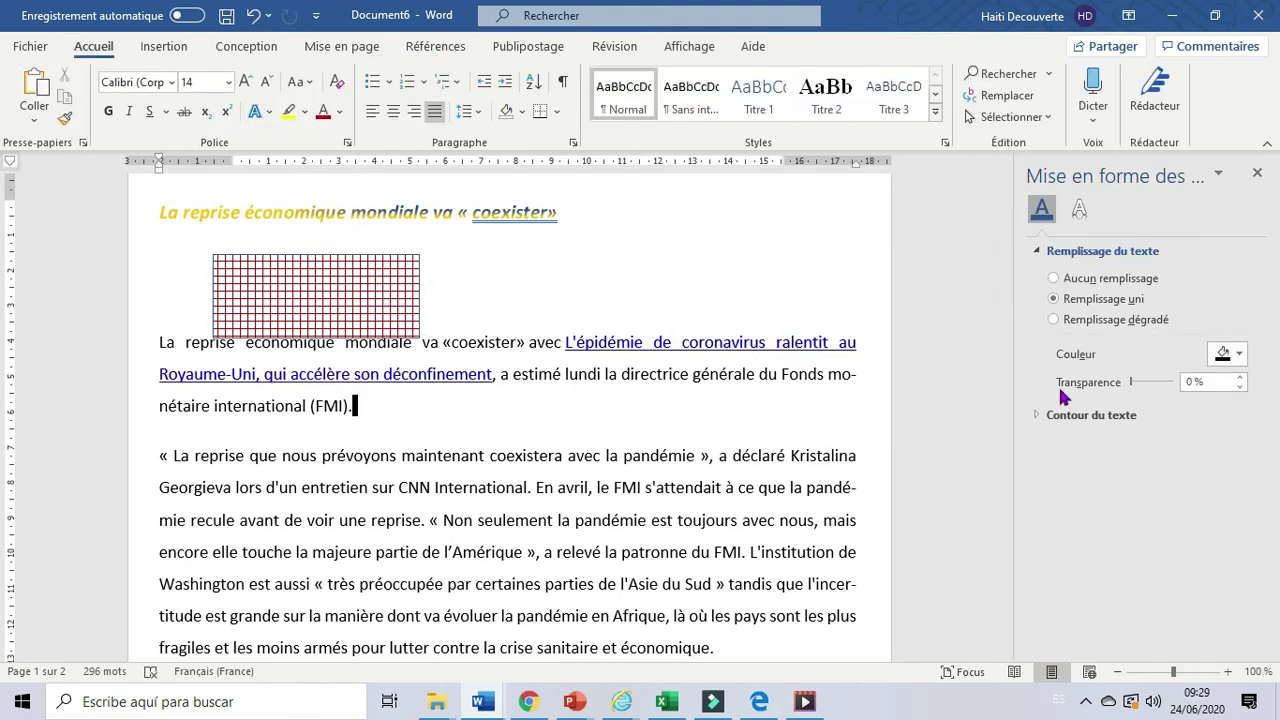
left_click(1064, 320)
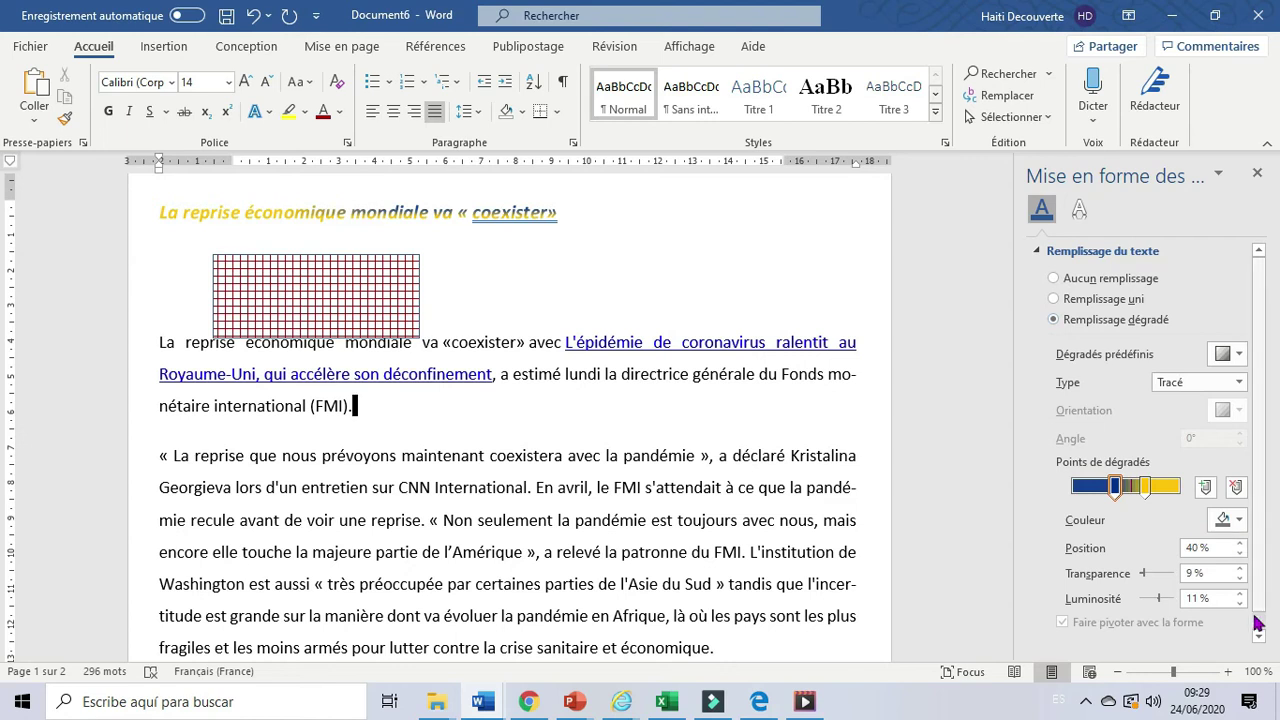
scroll(1256, 600, "down", 1)
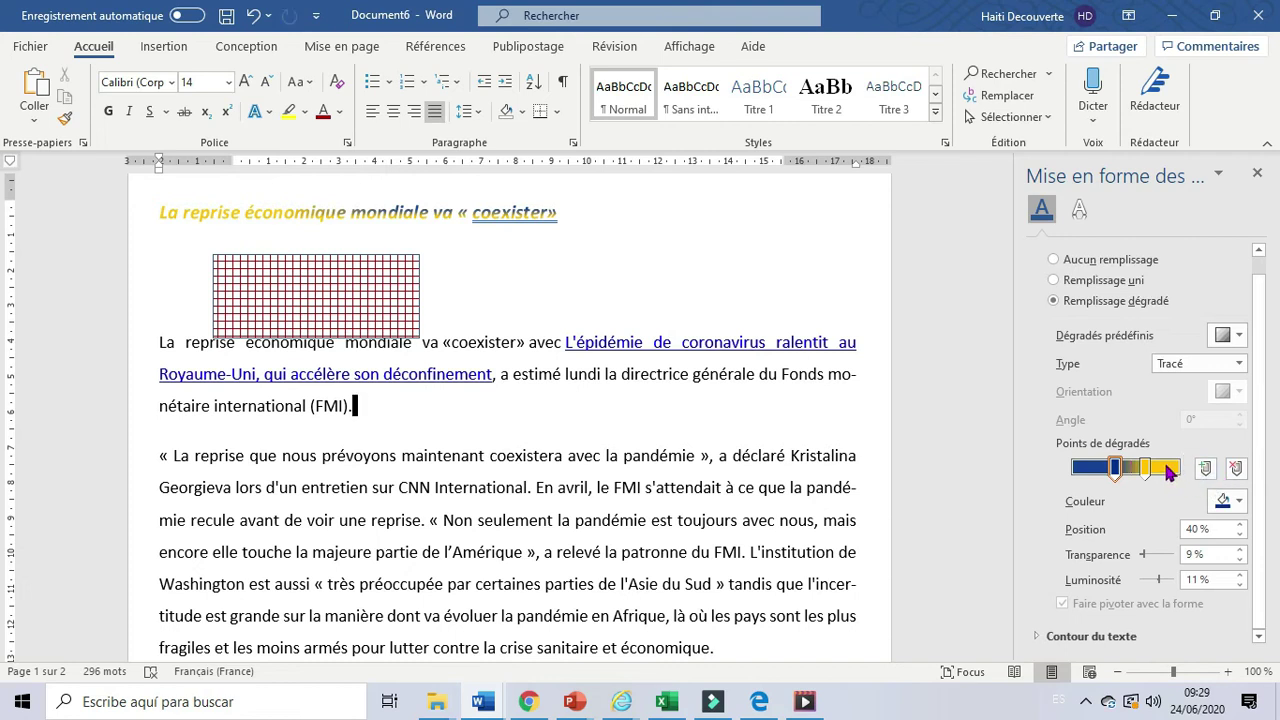
left_click(1073, 281)
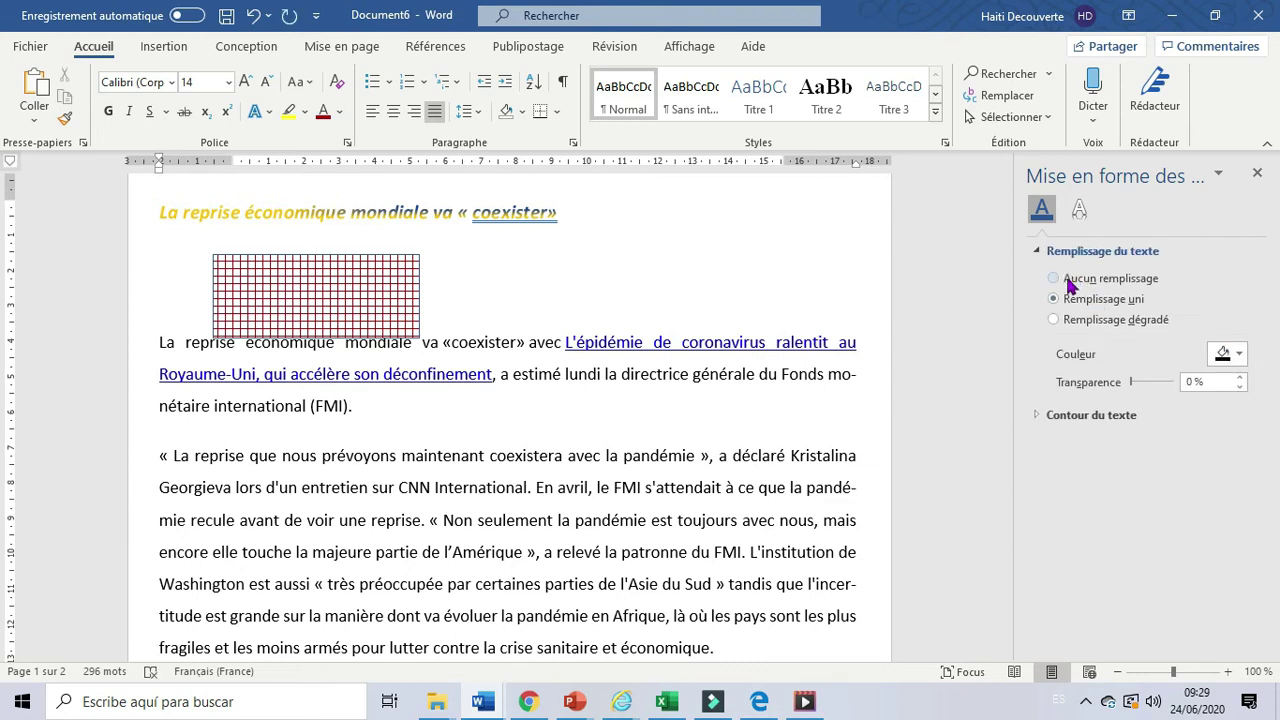
left_click(1063, 320)
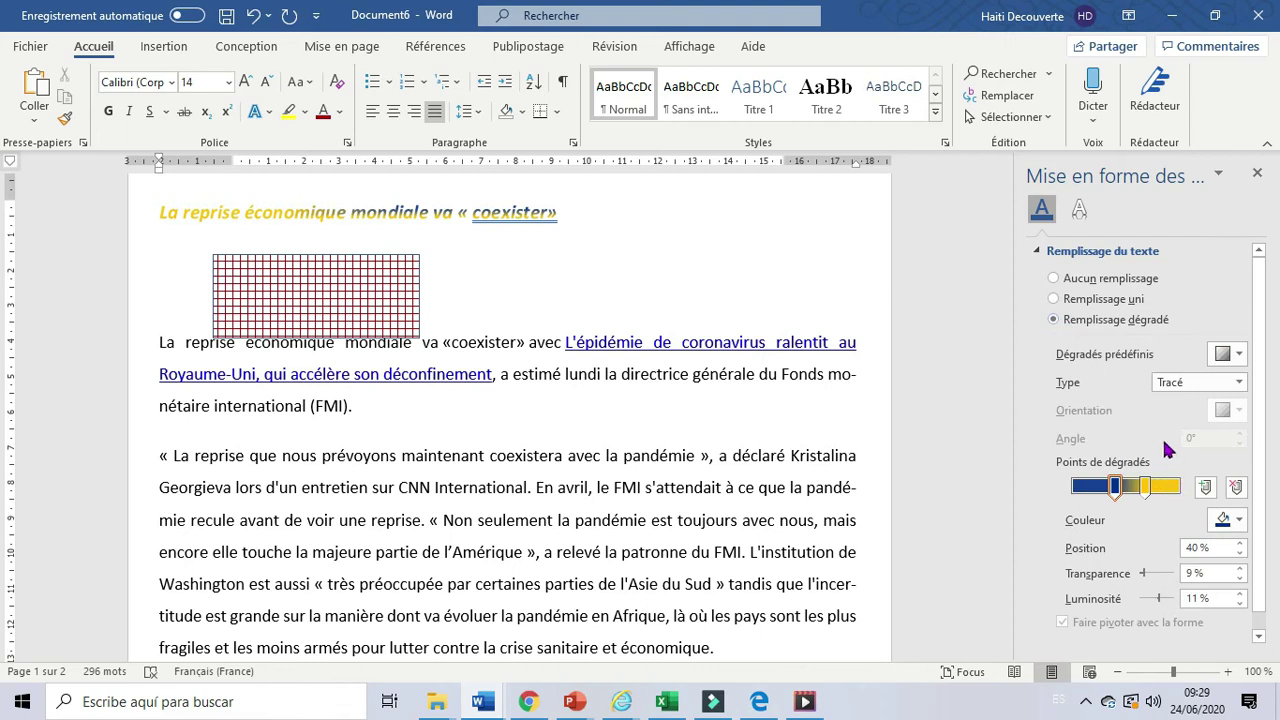
Step: Add a dark red gradient stop at 60 % between the blue and yellow stops, shifting the yellow stop outward
left_click(1206, 488)
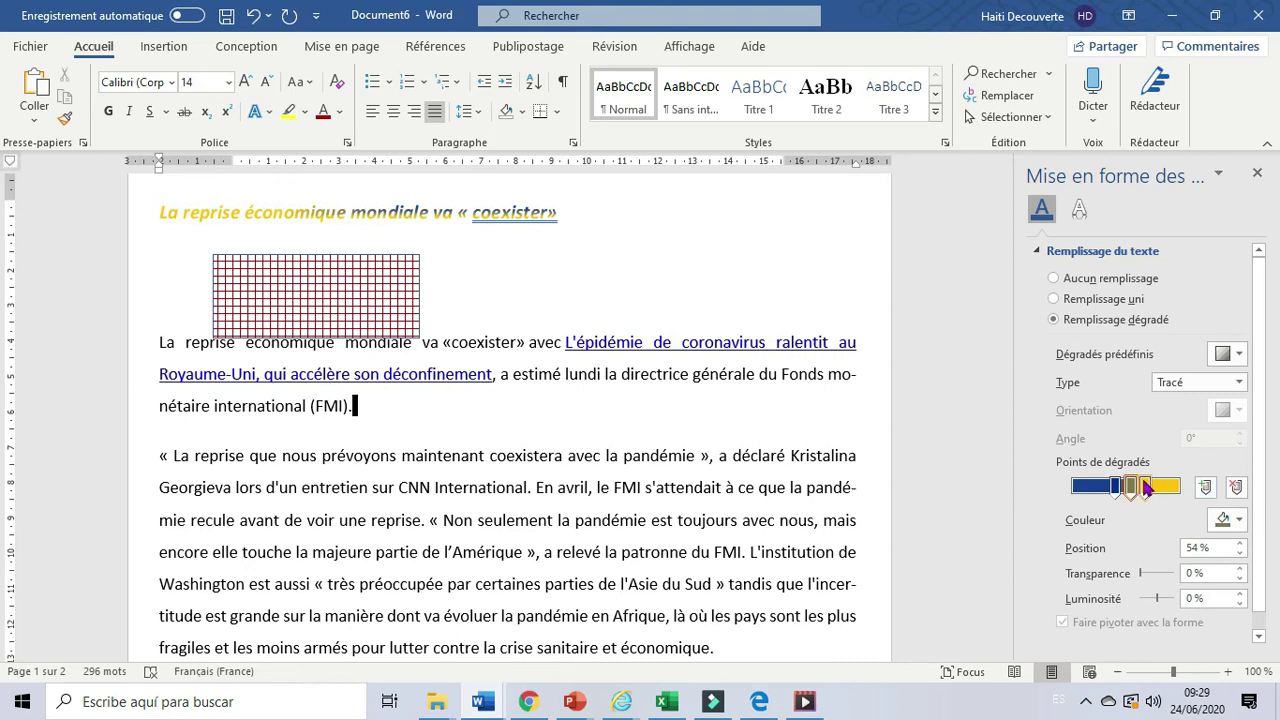
mouse_move(1145, 486)
left_mouse_down()
mouse_move(1165, 487)
mouse_move(1139, 489)
left_mouse_up()
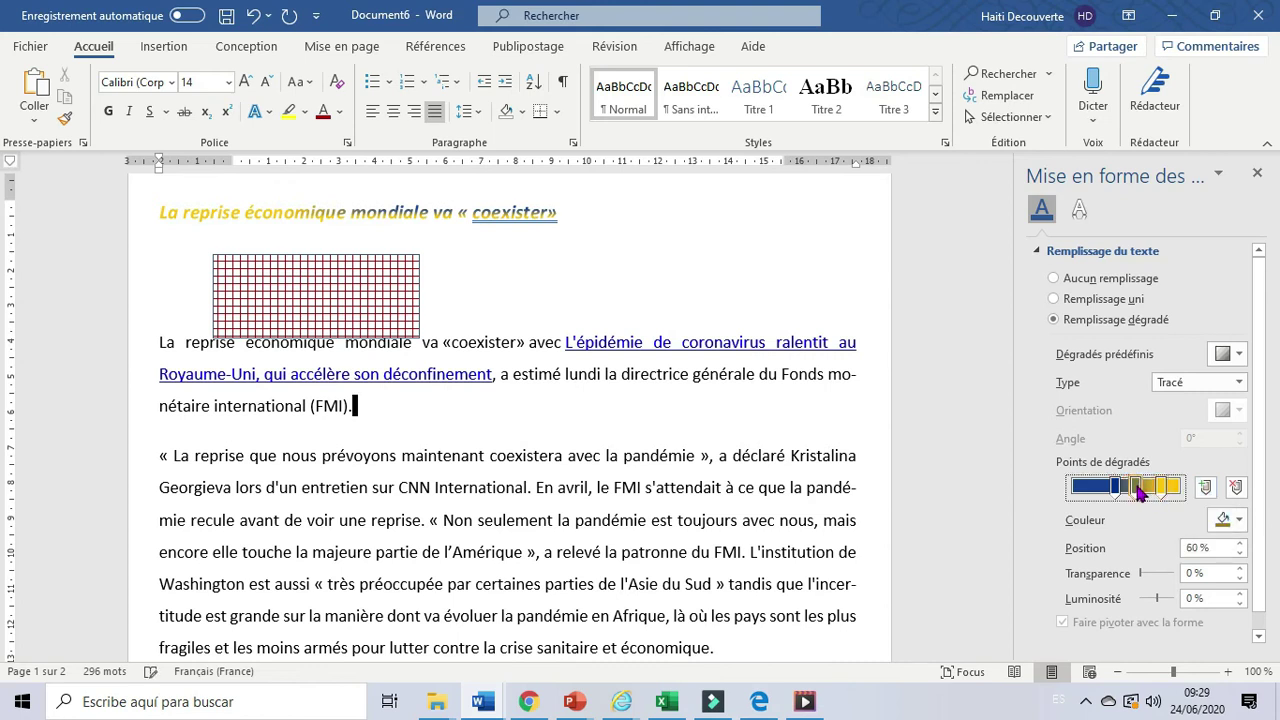
left_click(1241, 524)
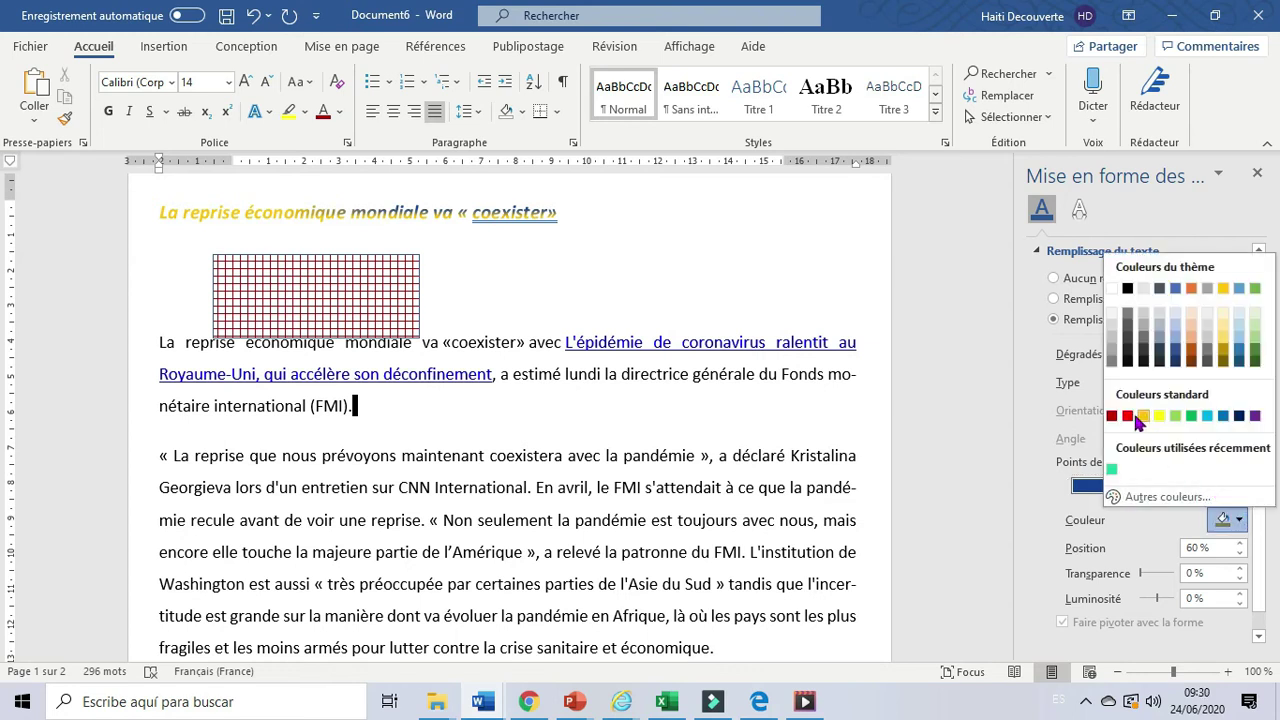
left_click(1112, 417)
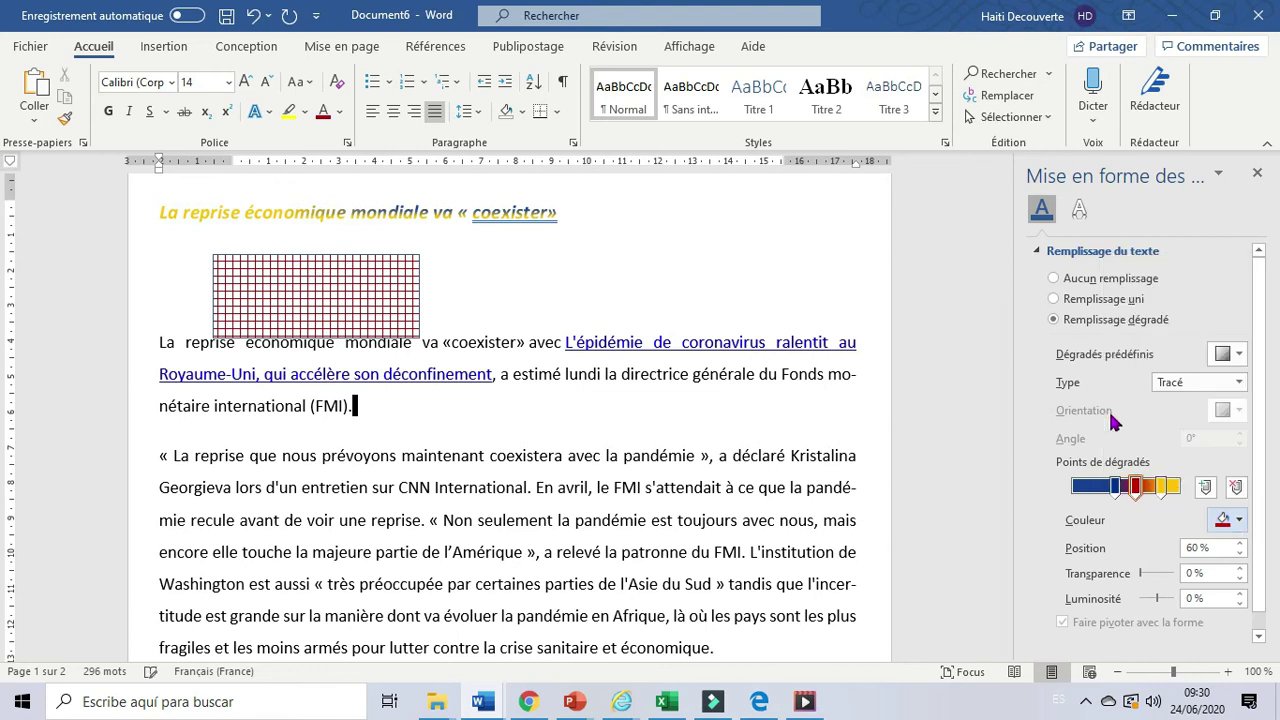
Step: Apply the gradient fill to the rectangle and move the blue stop near the start, dark red to 45 % and yellow to 77 %
left_click(360, 298)
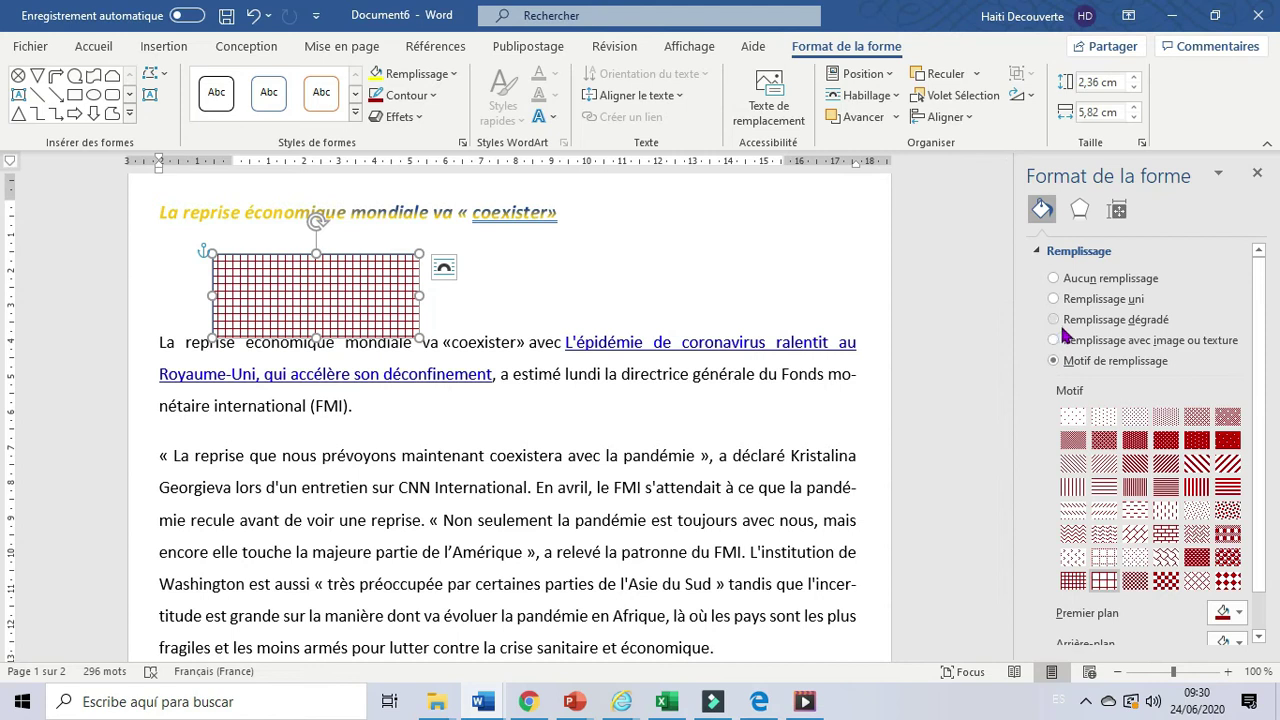
left_click(1068, 322)
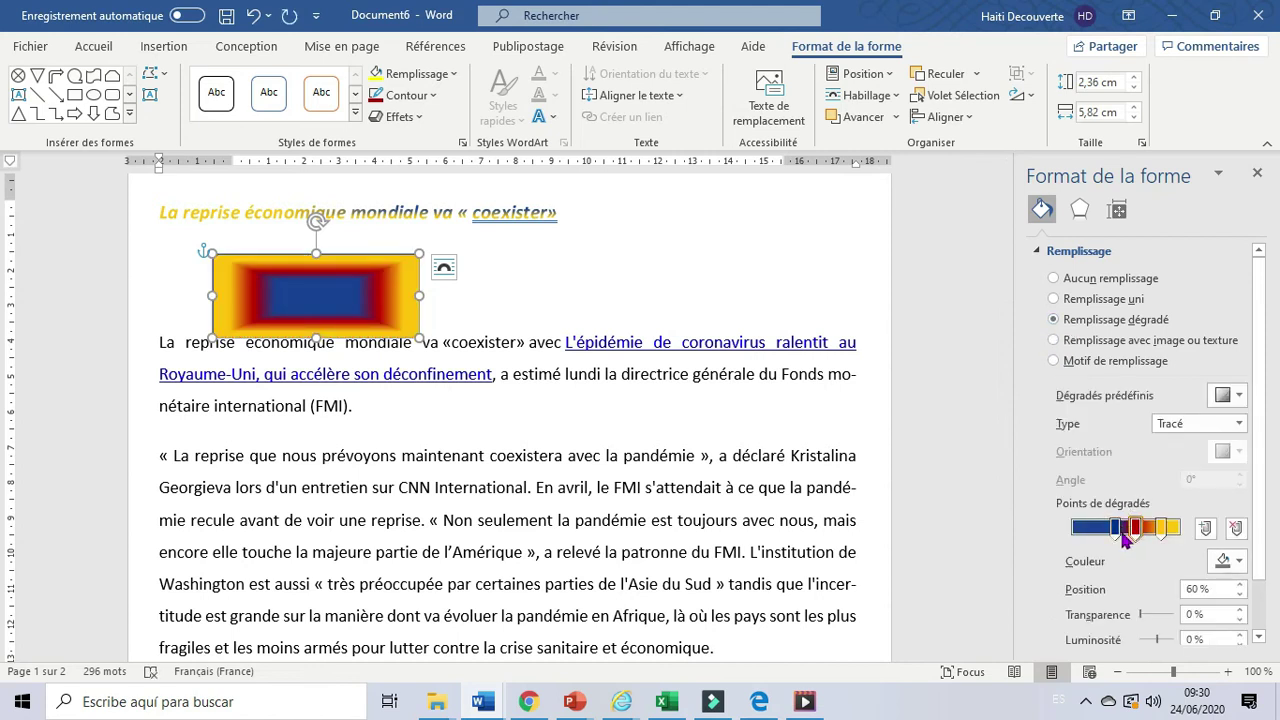
mouse_move(1118, 538)
left_mouse_down()
mouse_move(1076, 536)
mouse_move(1120, 535)
left_mouse_up()
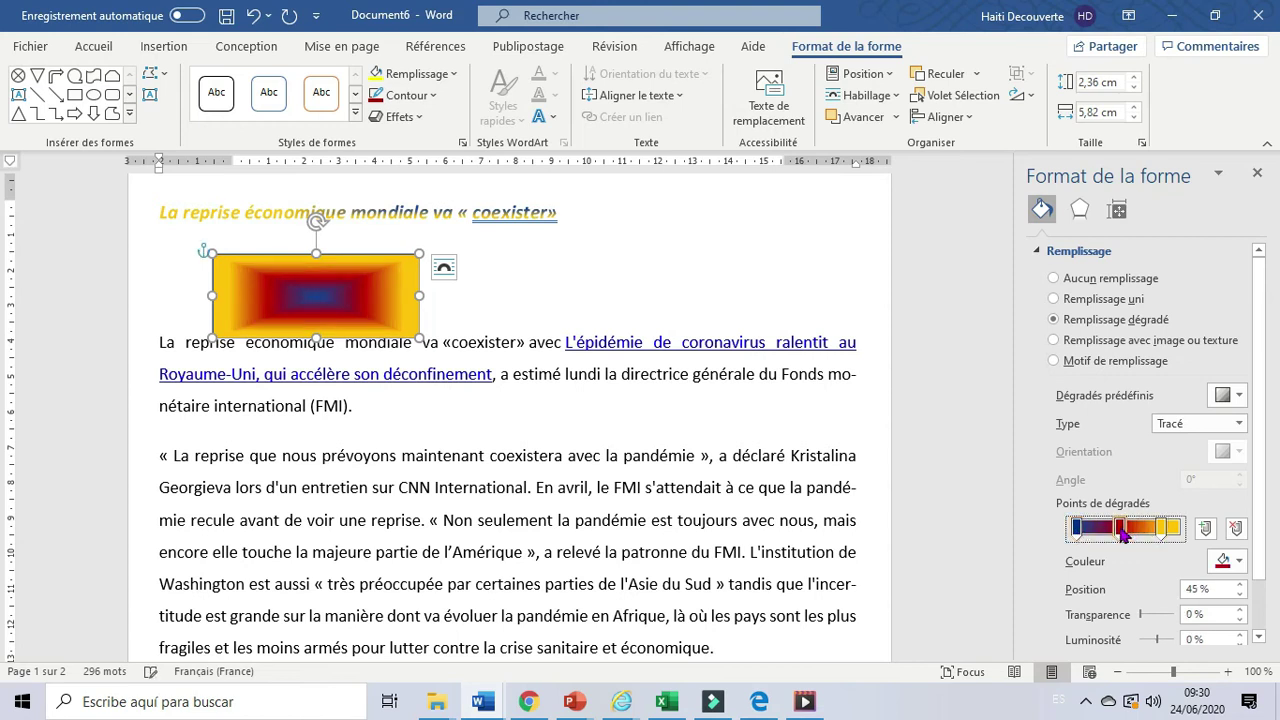
left_click(1162, 525)
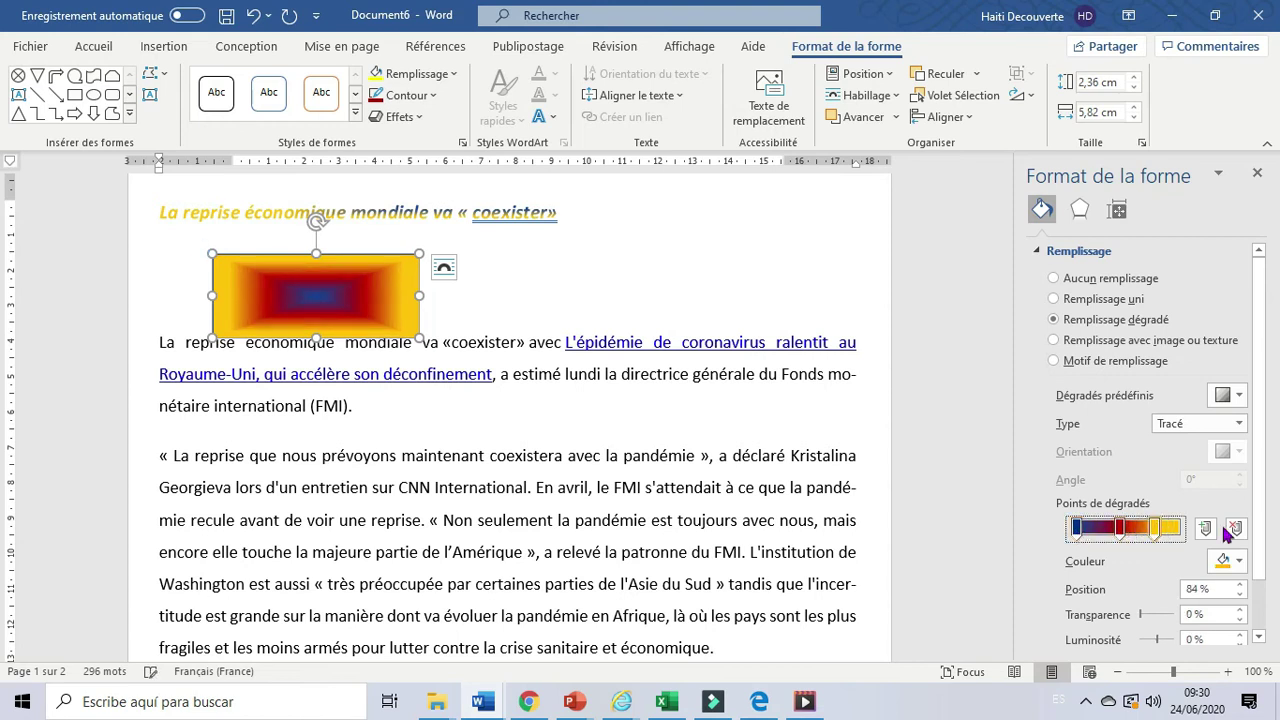
left_click_drag(1162, 530, 1155, 530)
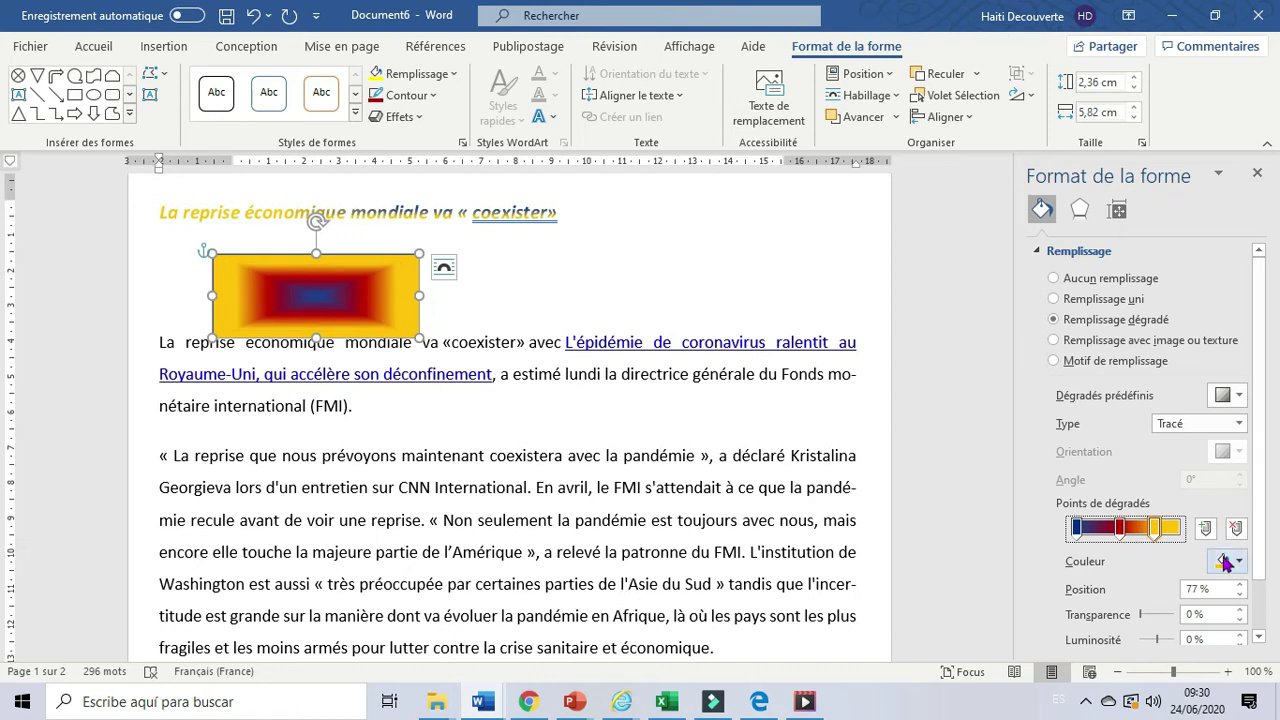
Step: Add a gradient stop at 61 % between the rectangle's dark red and yellow stops and colour it standard purple
left_click(1206, 530)
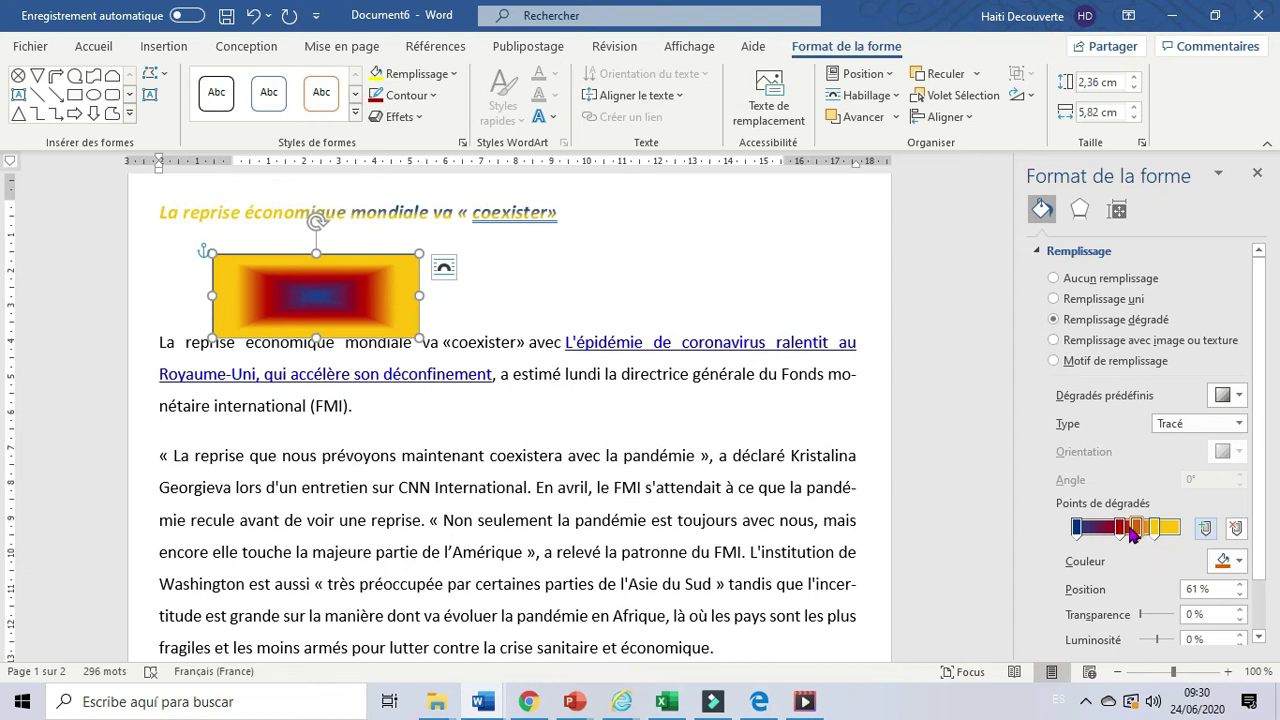
left_click(1137, 536)
left_click(1239, 561)
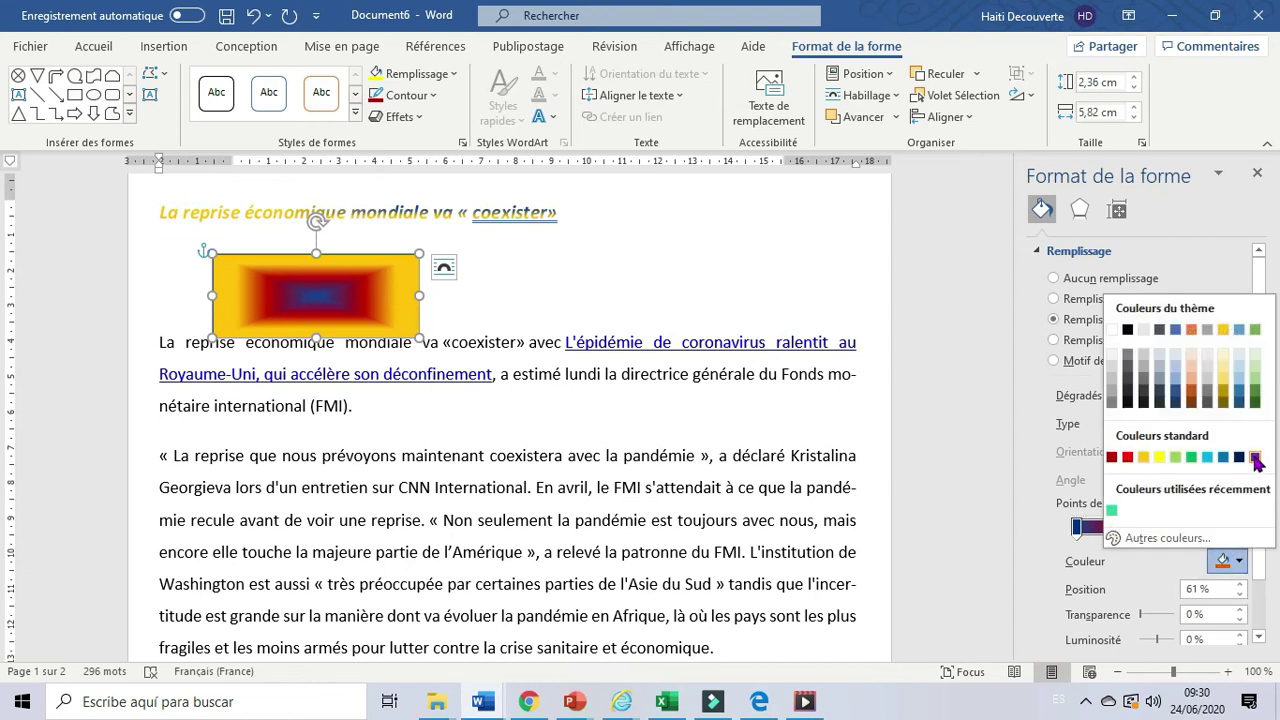
left_click(1256, 460)
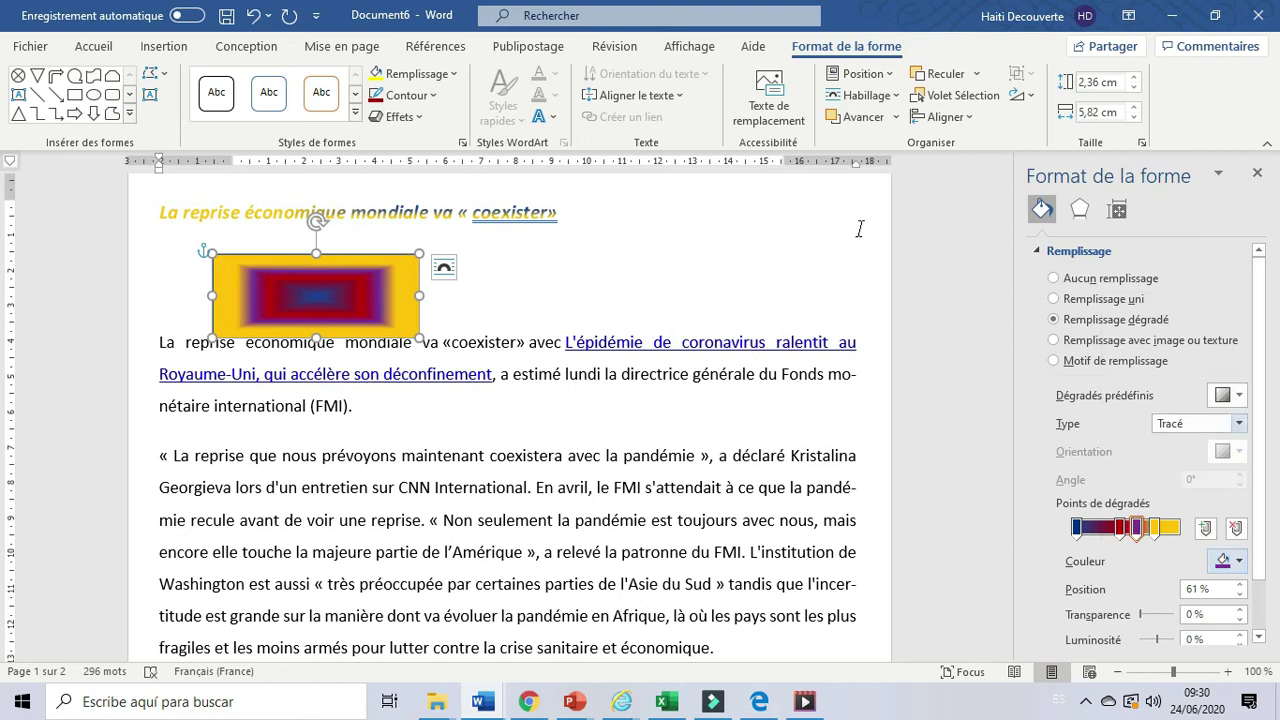
Step: Change the rectangle's gradient type to Radial and shift the purple stop outward to about 66 %
left_click(1240, 425)
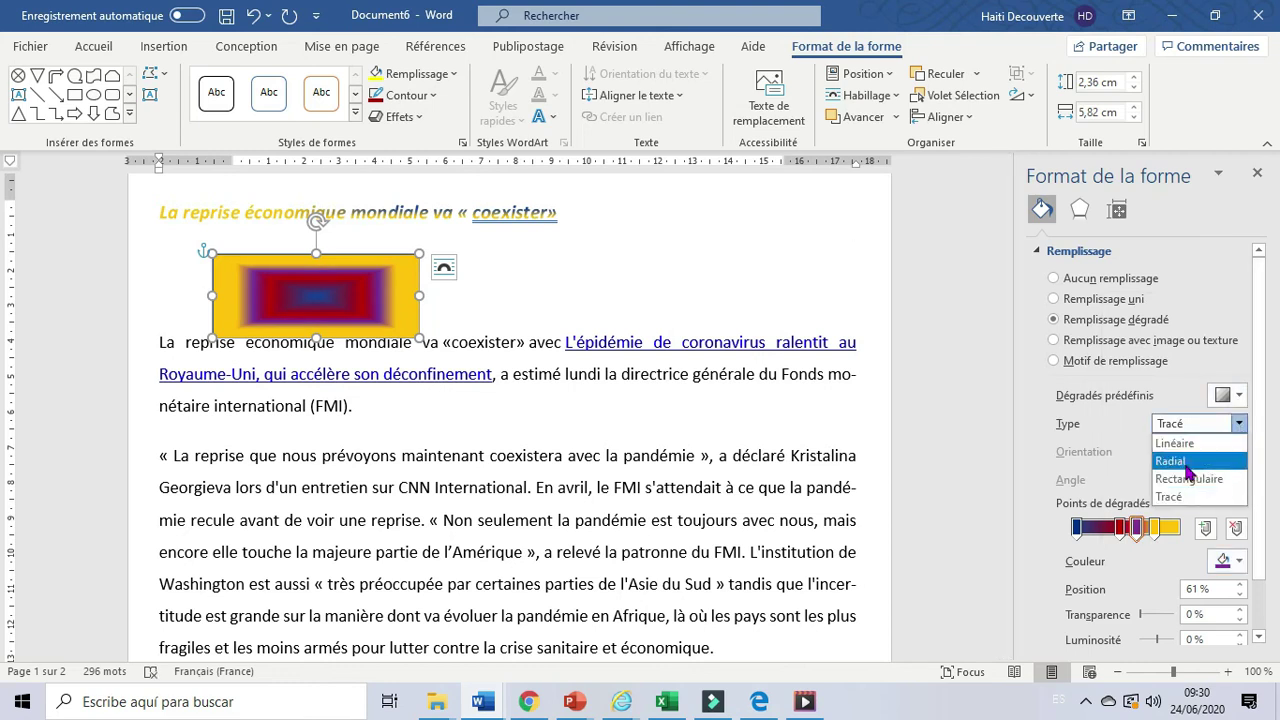
left_click(1185, 464)
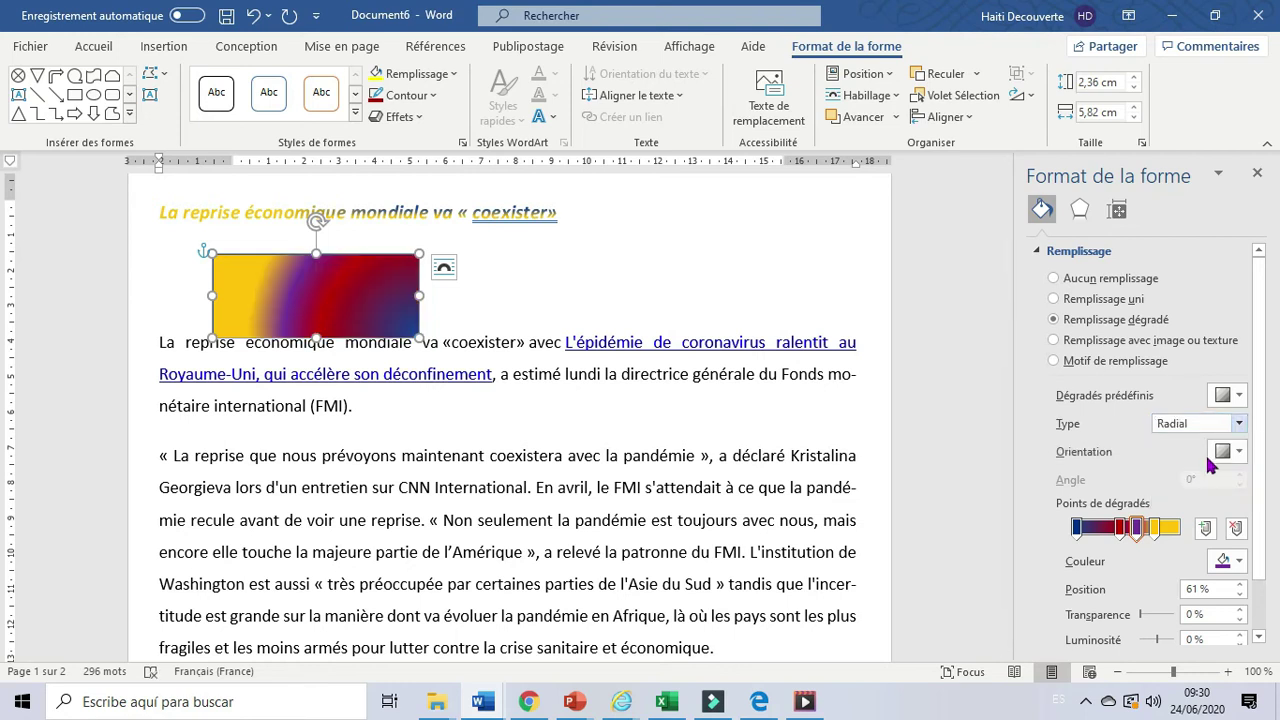
left_click(1239, 586)
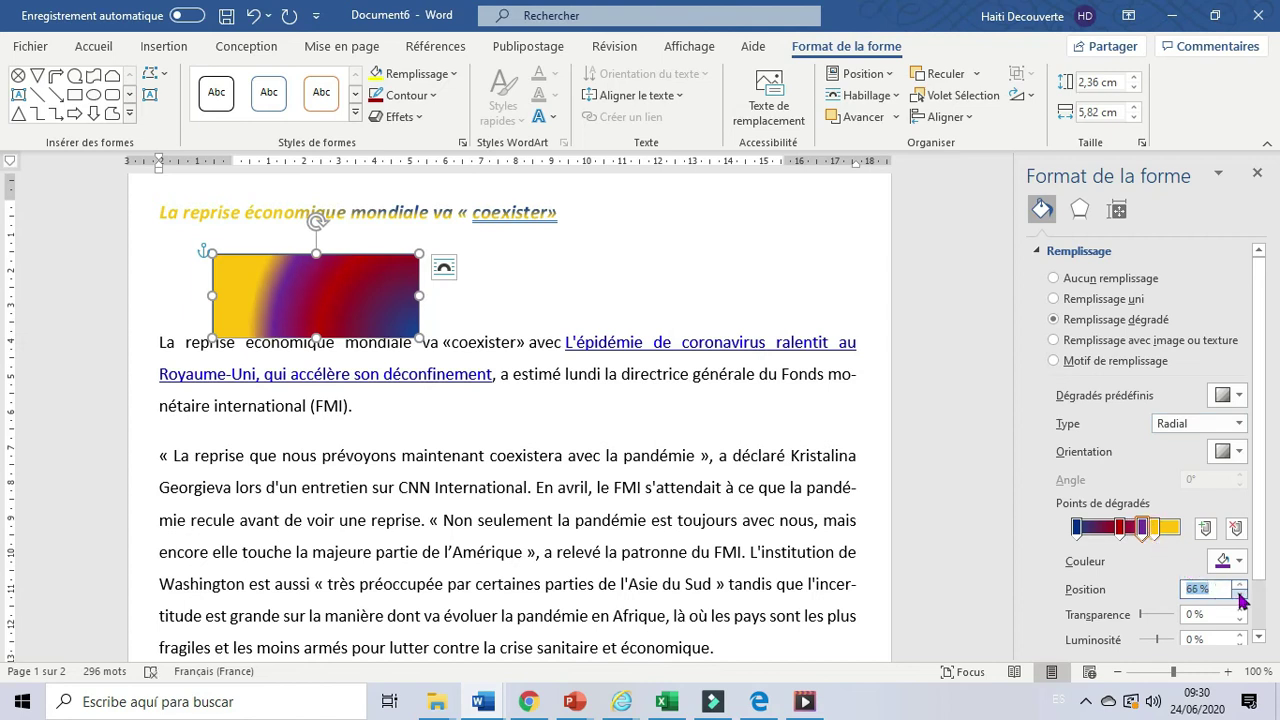
left_click(1240, 595)
Step: Move the rectangle's yellow gradient stop outward to 97 %
left_click(1154, 529)
left_click_drag(1154, 529, 1173, 530)
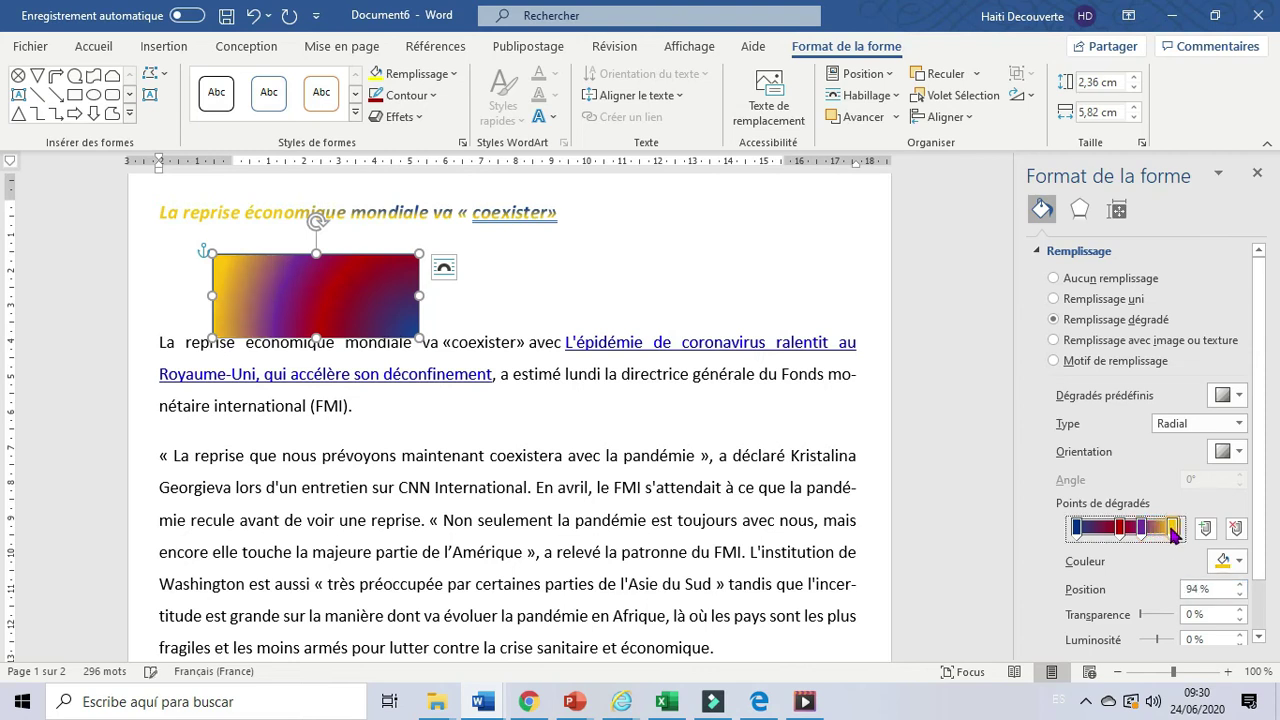
left_click(1240, 591)
left_click(1240, 591)
left_click(1240, 591)
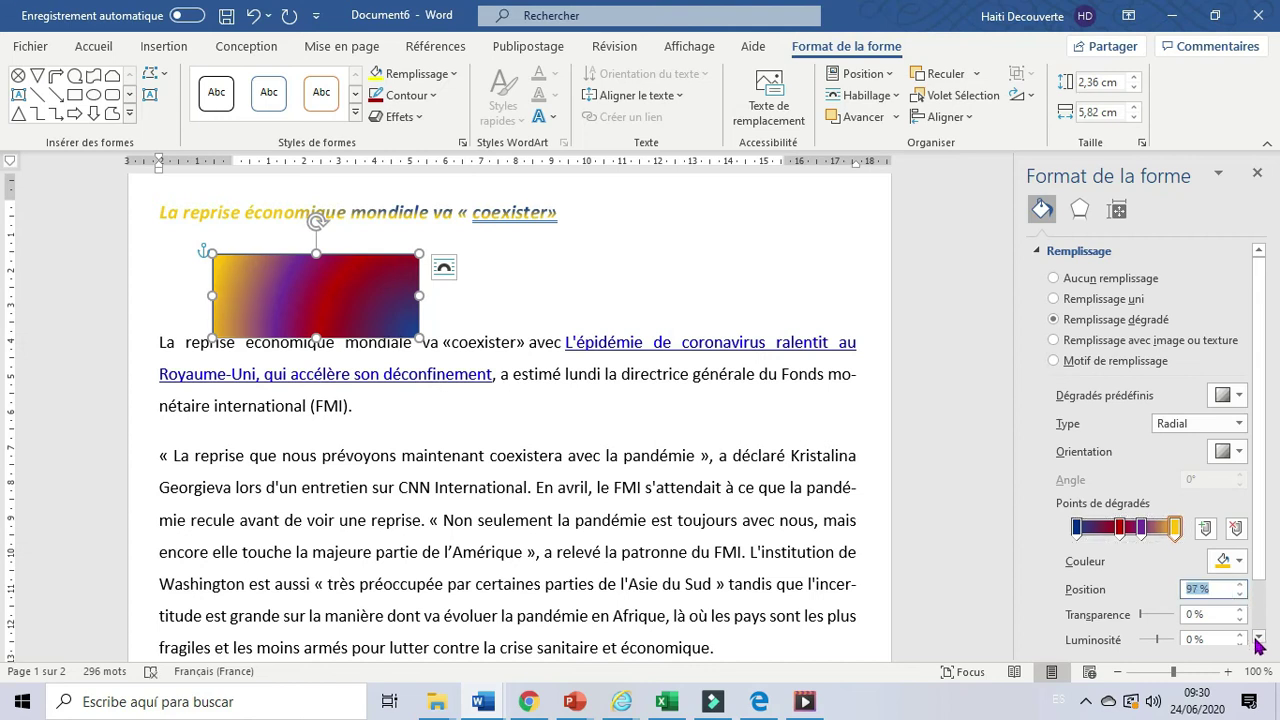
Step: Set the yellow stop's brightness to 16 % and its transparency to 6 %
left_click(1258, 638)
left_click(1258, 638)
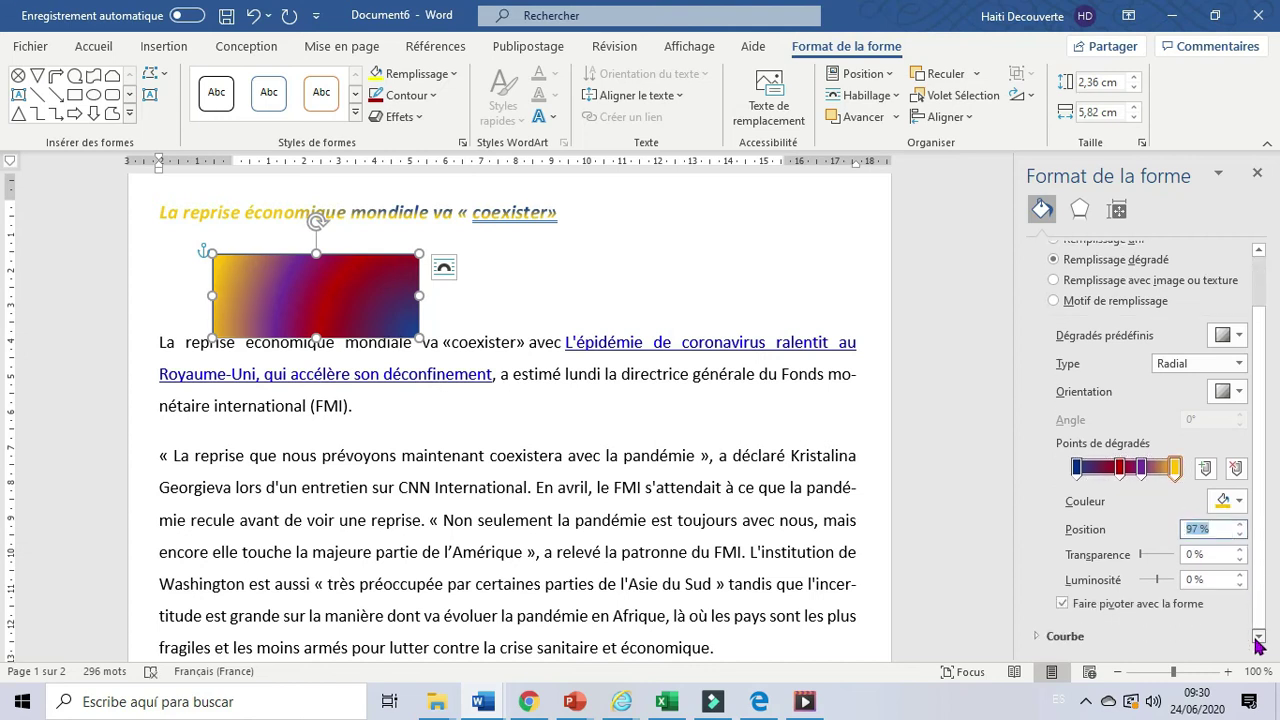
left_click(1240, 575)
left_click(1240, 575)
left_click(1239, 575)
left_click(1239, 575)
left_click(1239, 575)
left_click(1239, 575)
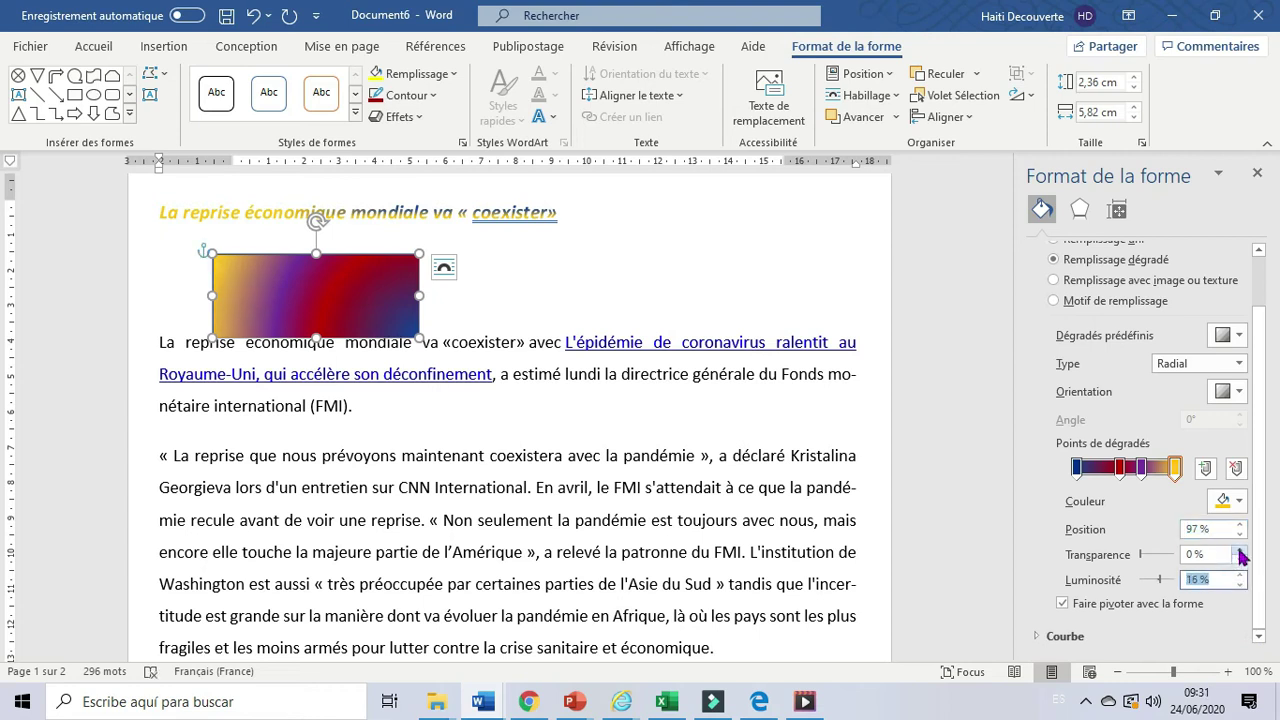
left_click(1240, 551)
left_click(1240, 551)
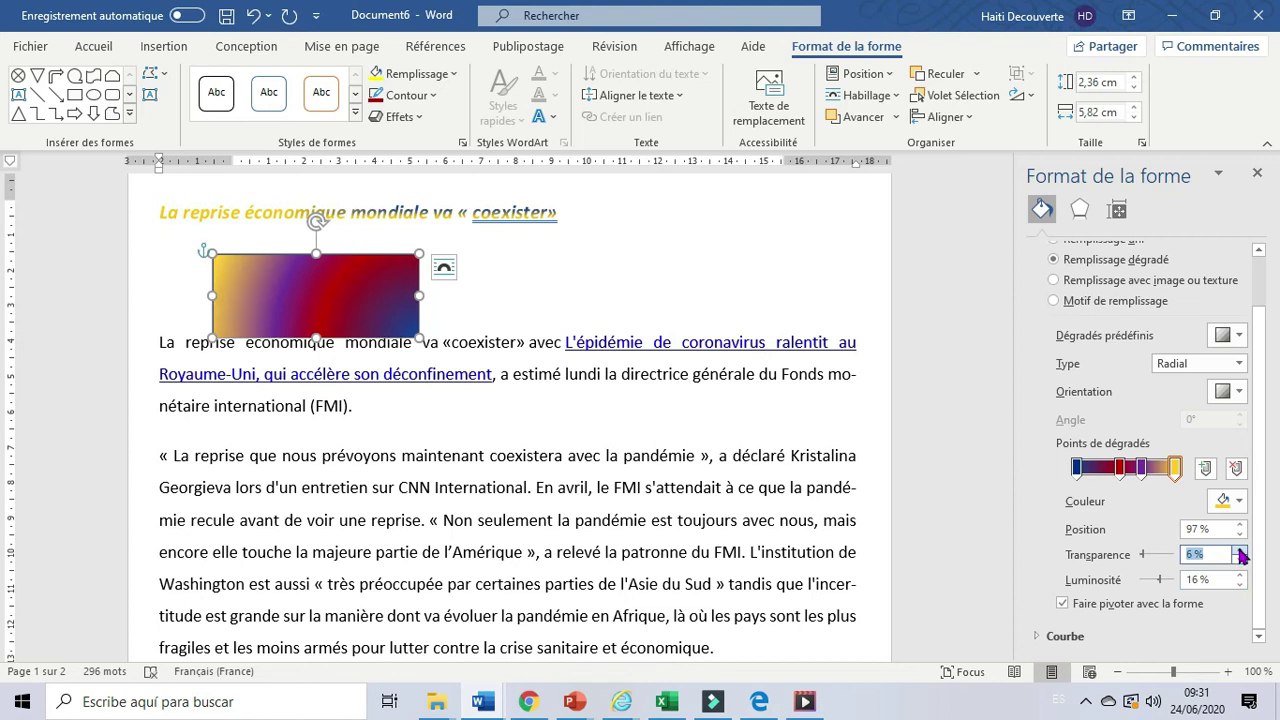
Step: Raise the yellow stop's position to 100 % and bring it back slightly inward
left_click(1239, 526)
left_click(1239, 526)
left_click(1239, 526)
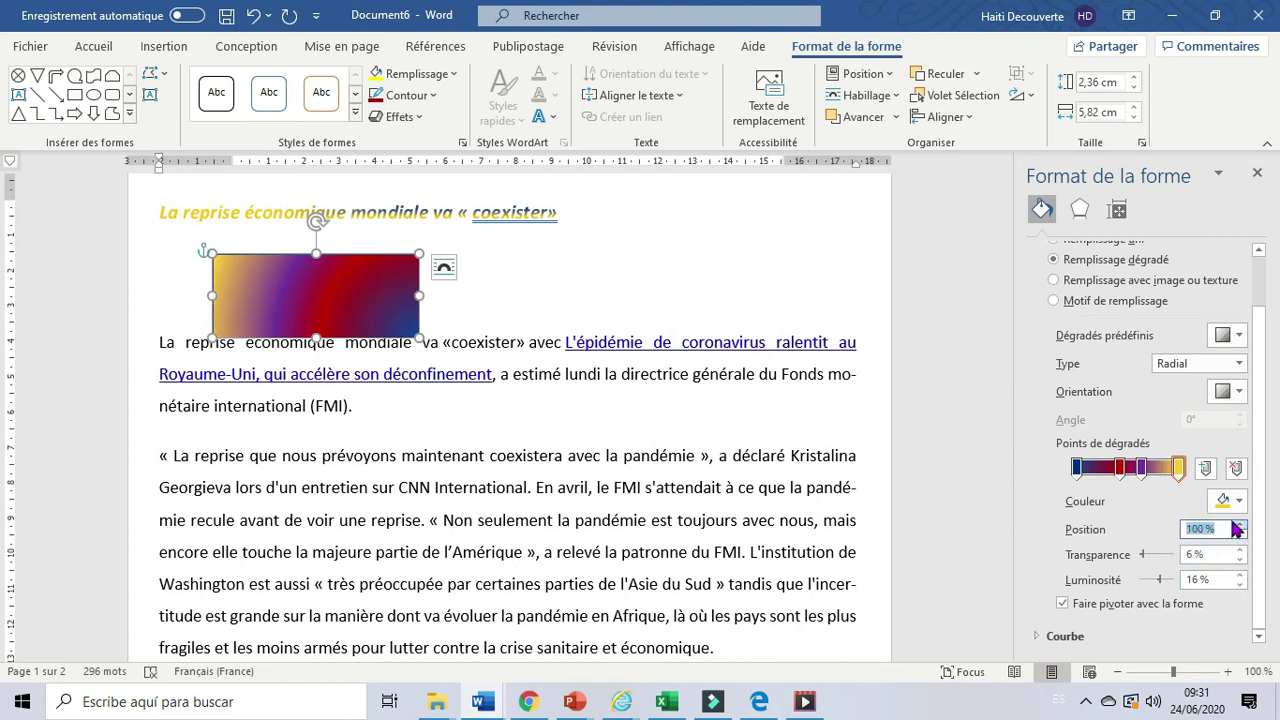
left_click(1240, 534)
left_click(1240, 534)
left_click(1240, 534)
left_click(1240, 534)
left_click(1240, 534)
left_click(1240, 534)
Step: Apply a gradient text fill to the word "coronavirus" in the first body paragraph's link and close the formatting pane
left_click(731, 343)
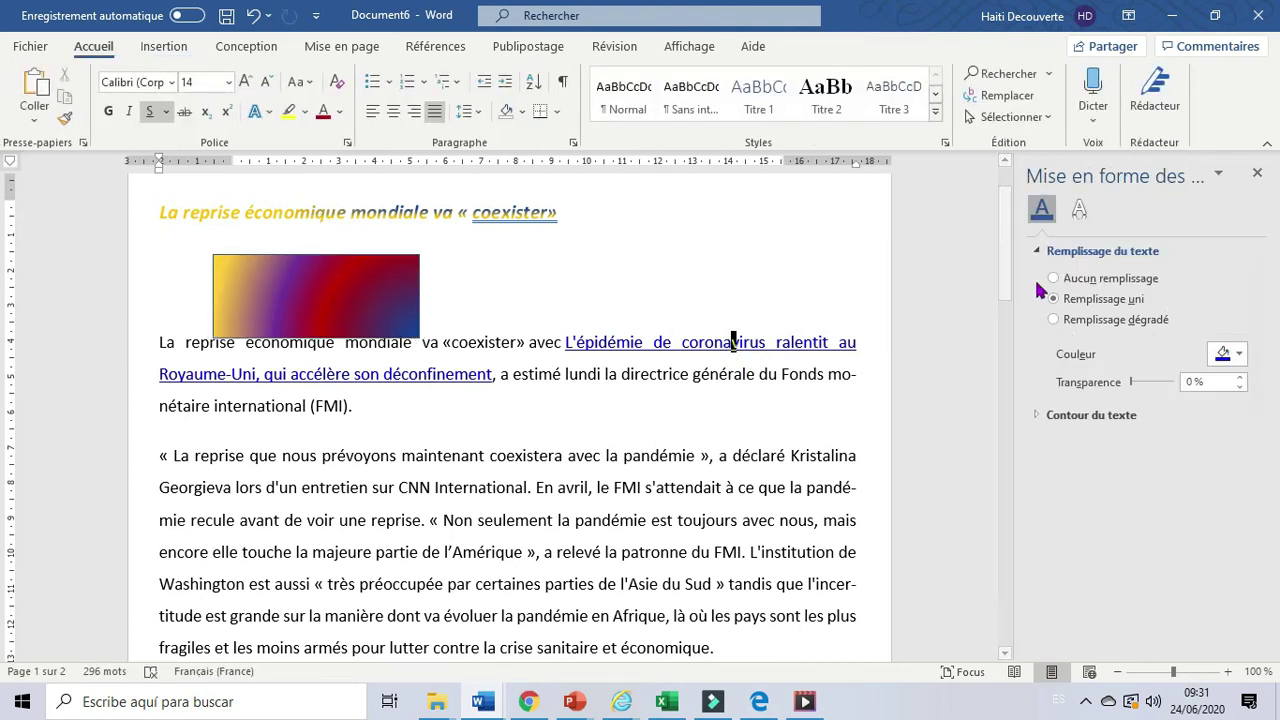
left_click(1256, 173)
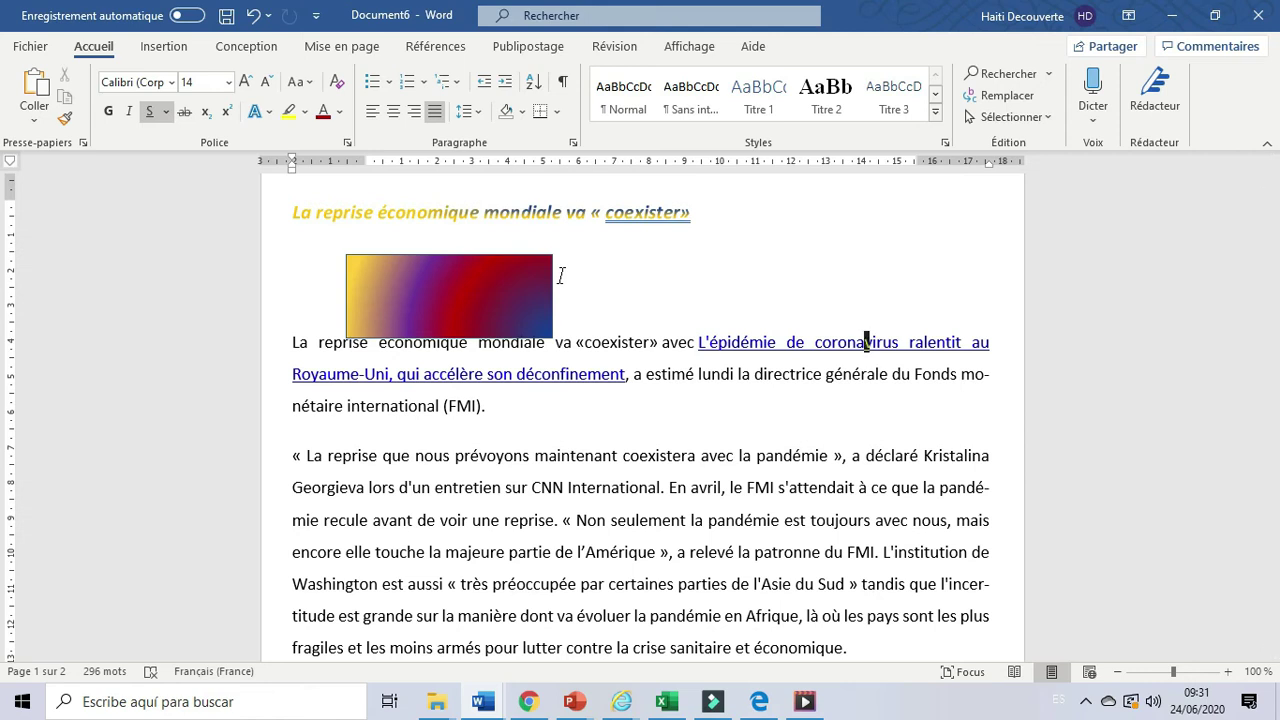
left_click(338, 114)
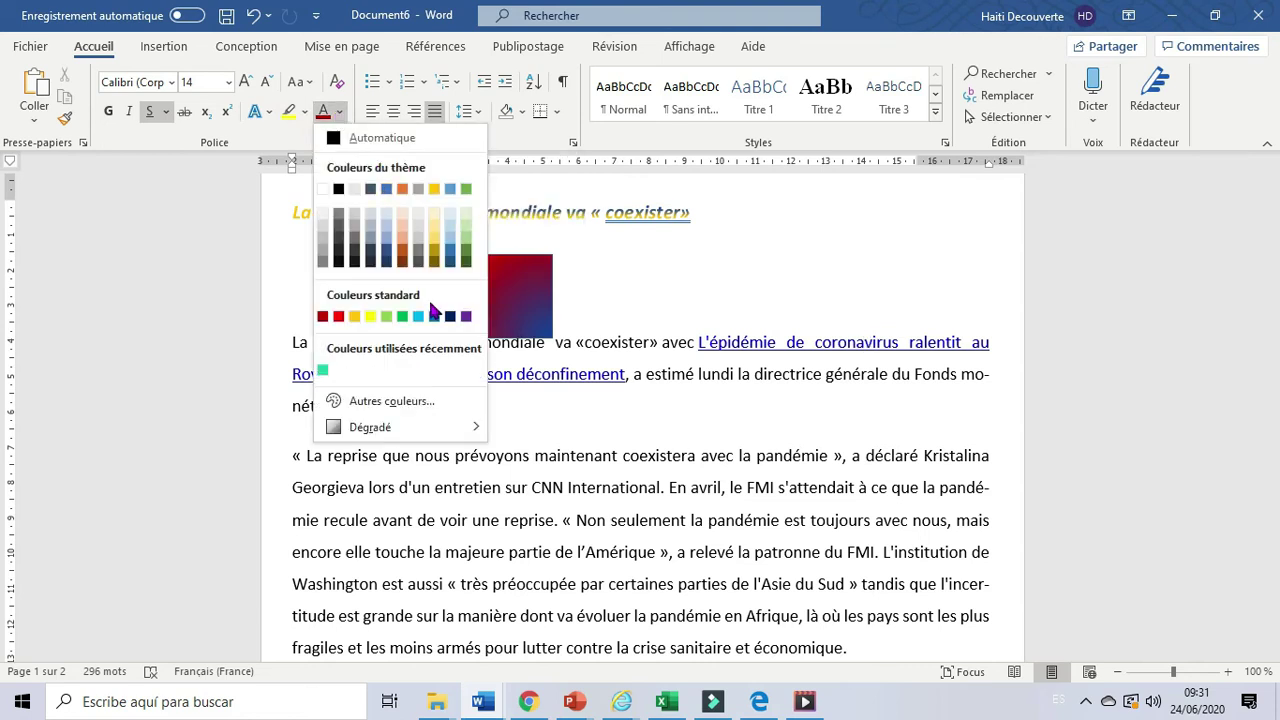
mouse_move(365, 437)
mouse_move(426, 437)
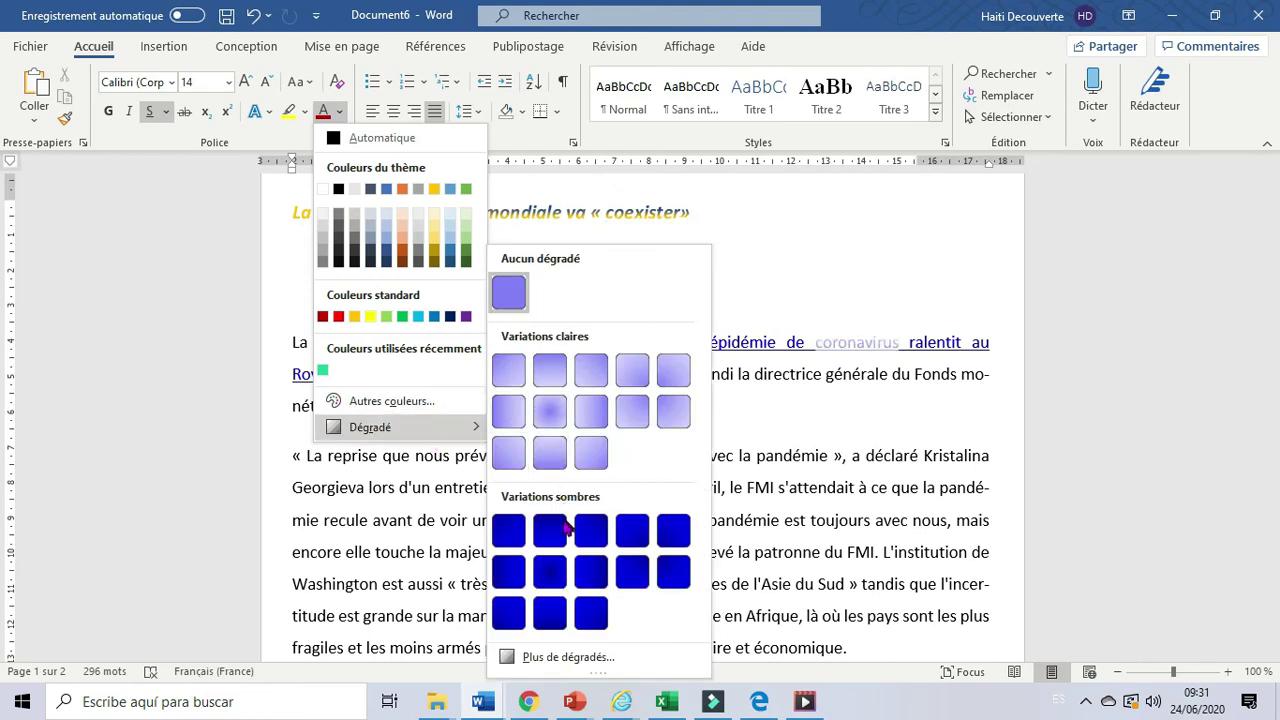
left_click(548, 662)
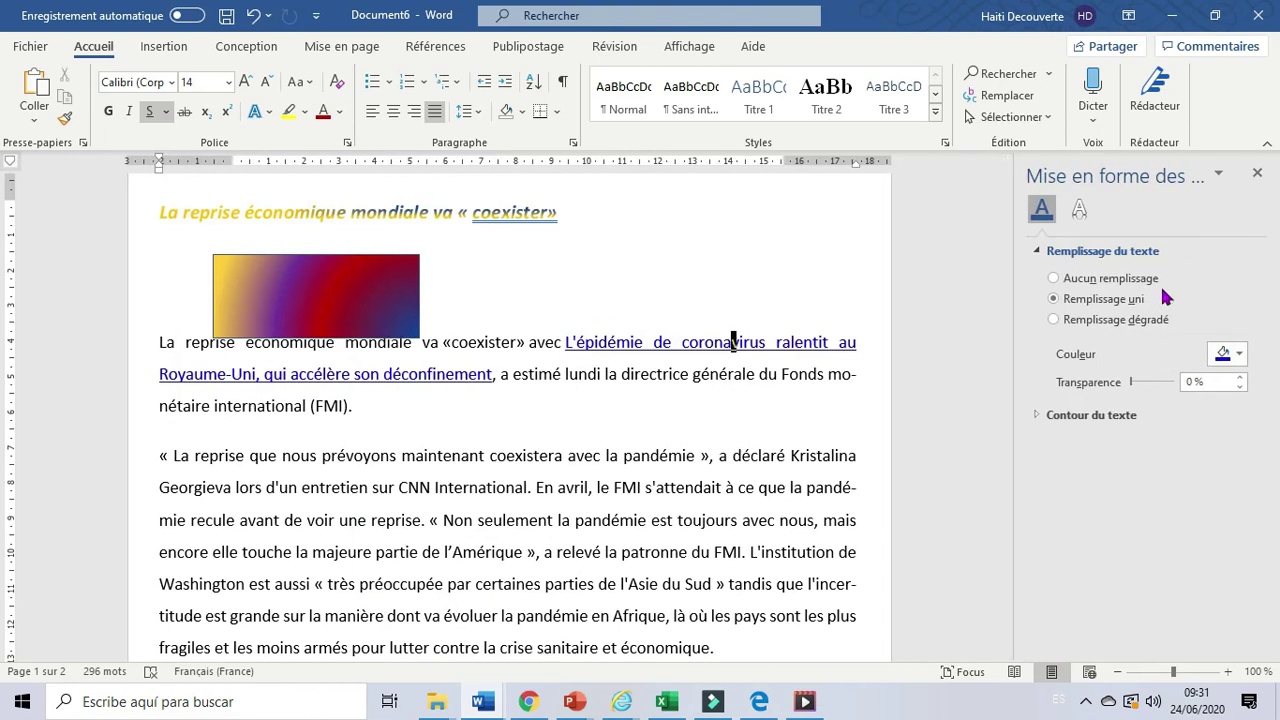
left_click(1056, 320)
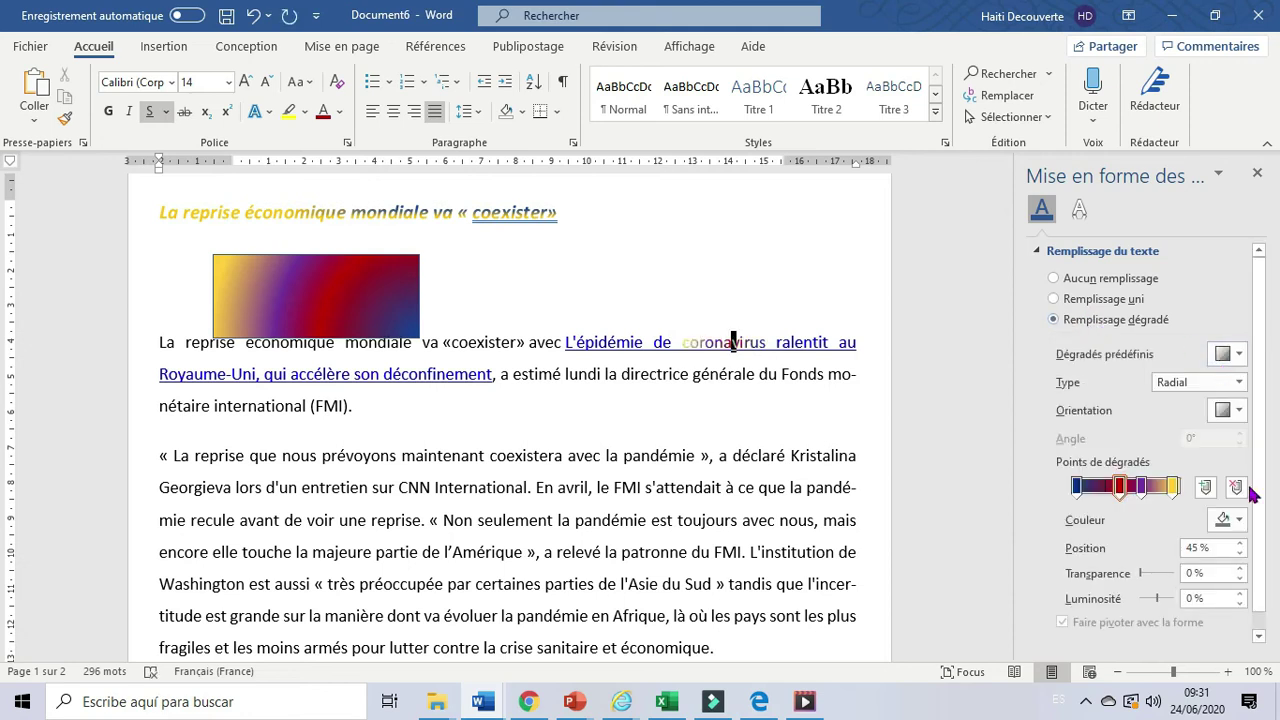
left_click(1259, 174)
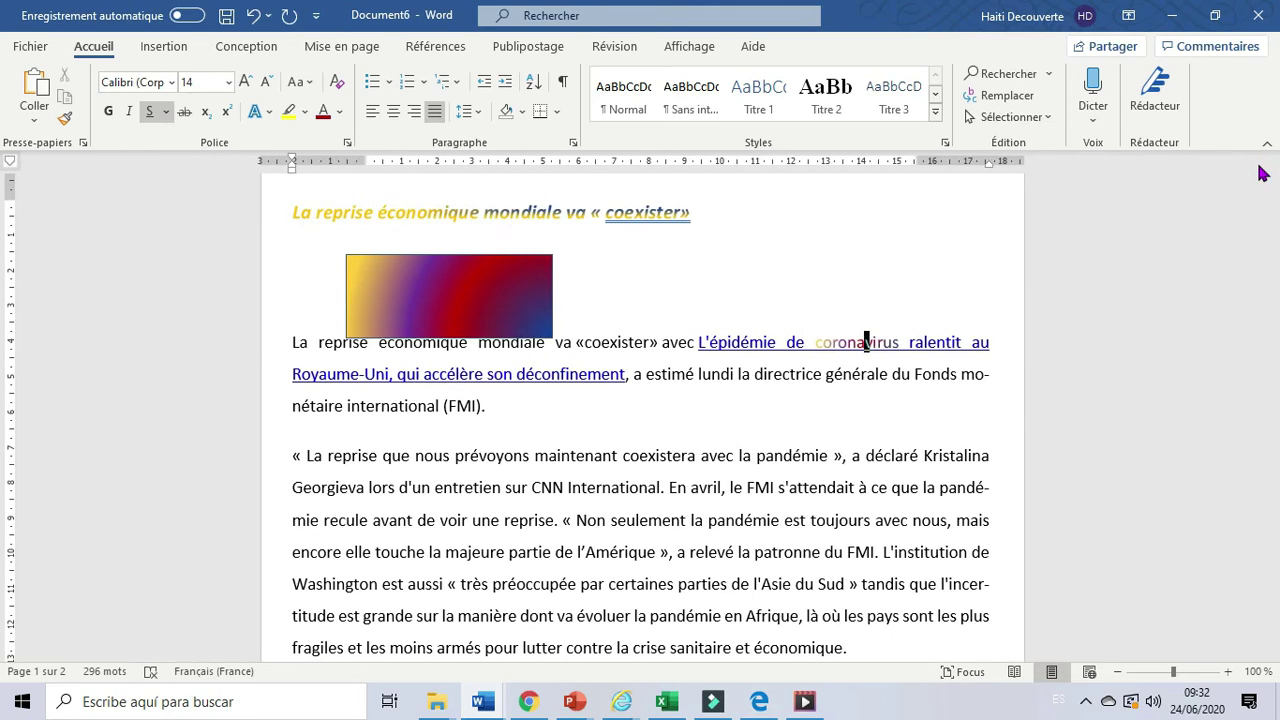
Step: Place the cursor in the empty line behind the rectangle and review the standard and custom colours offered for paragraph shading
left_click(580, 299)
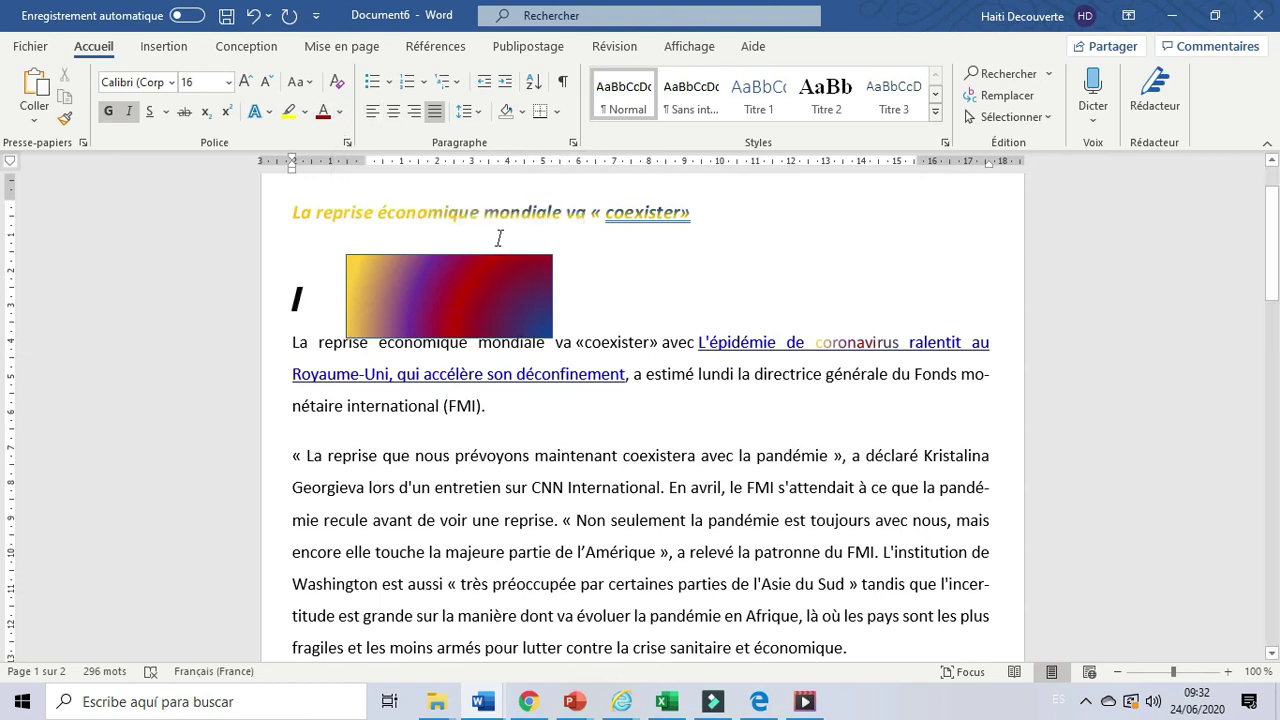
left_click(528, 117)
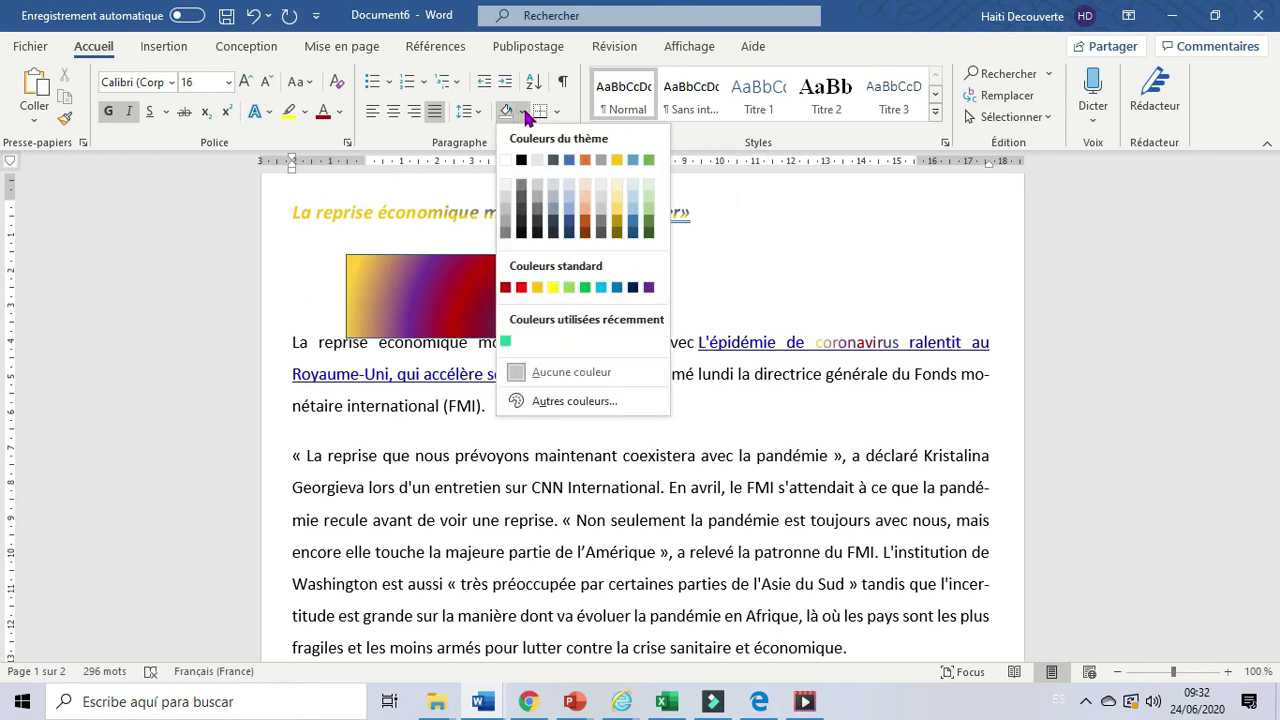
left_click(574, 404)
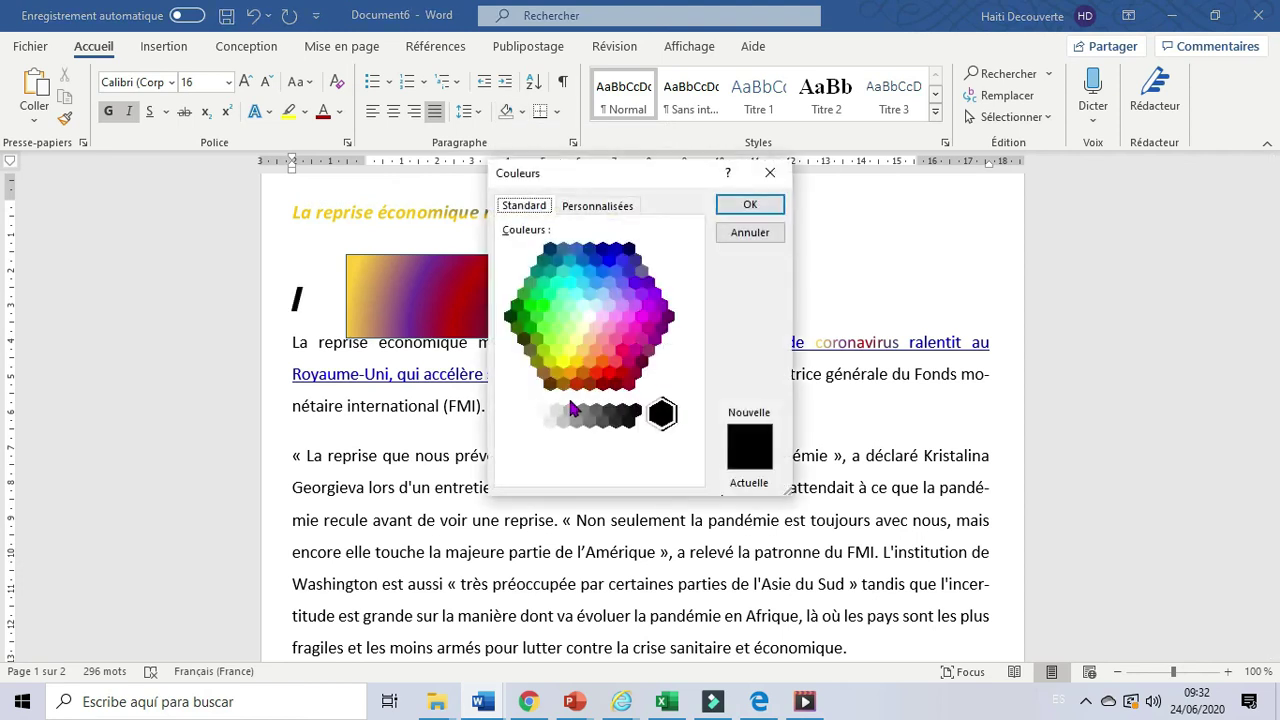
left_click(594, 208)
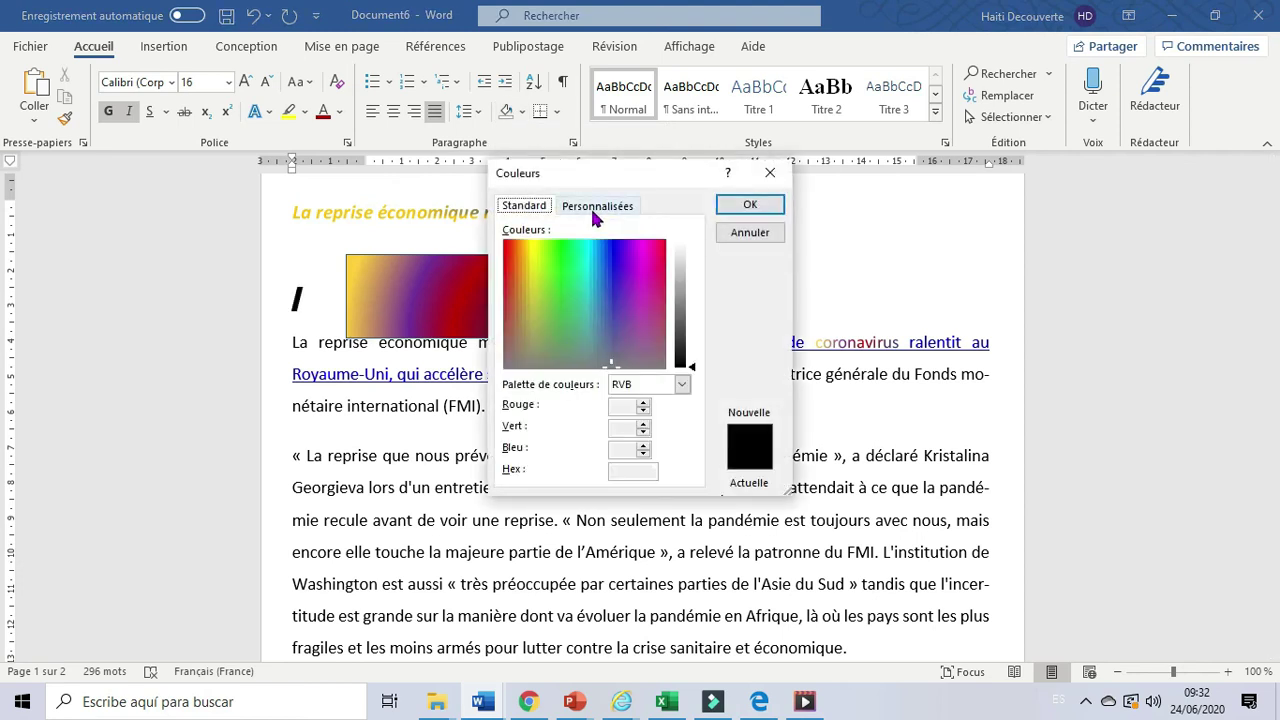
left_click(523, 207)
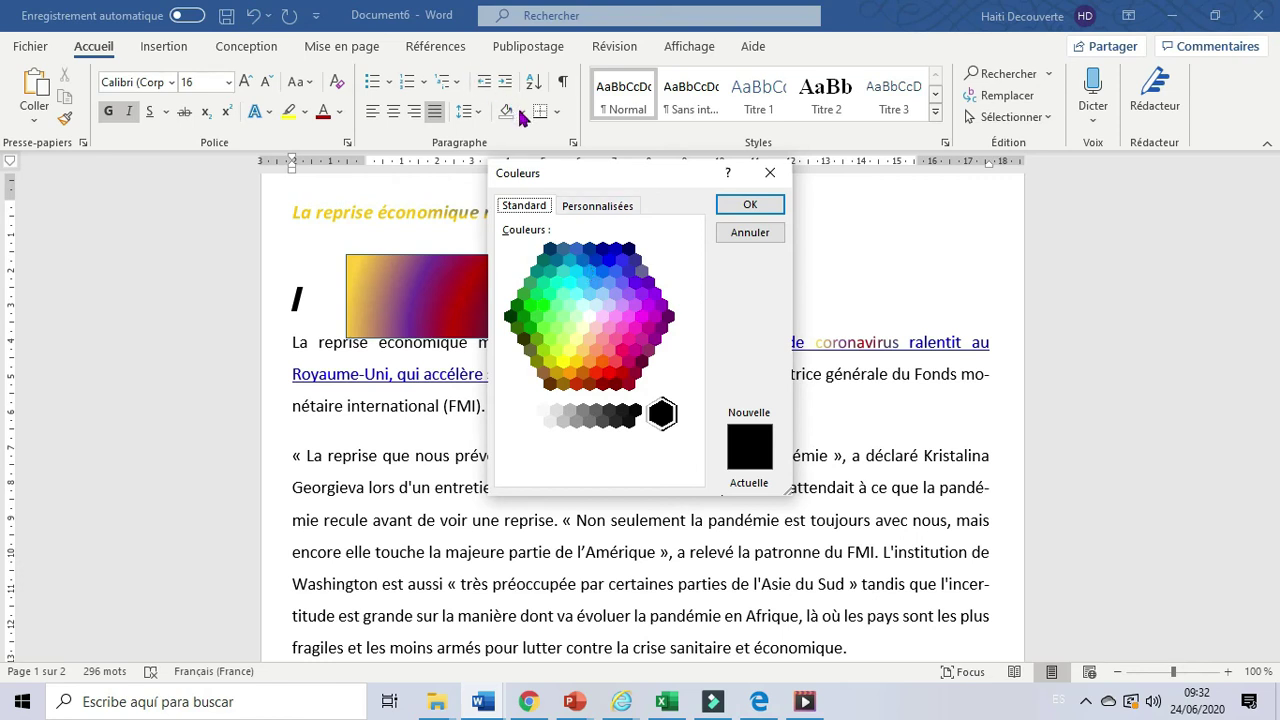
left_click(770, 173)
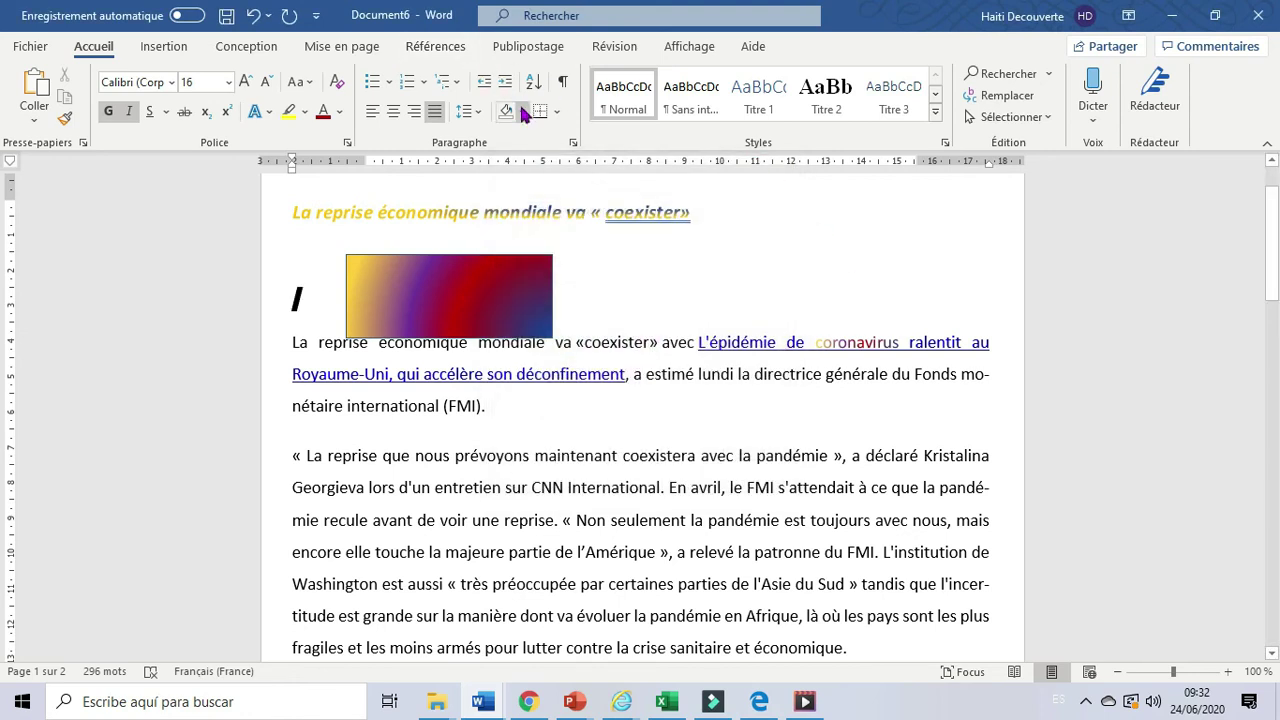
Step: Shade the empty line behind the rectangle with a pale green from the additional standard colours
left_click(522, 112)
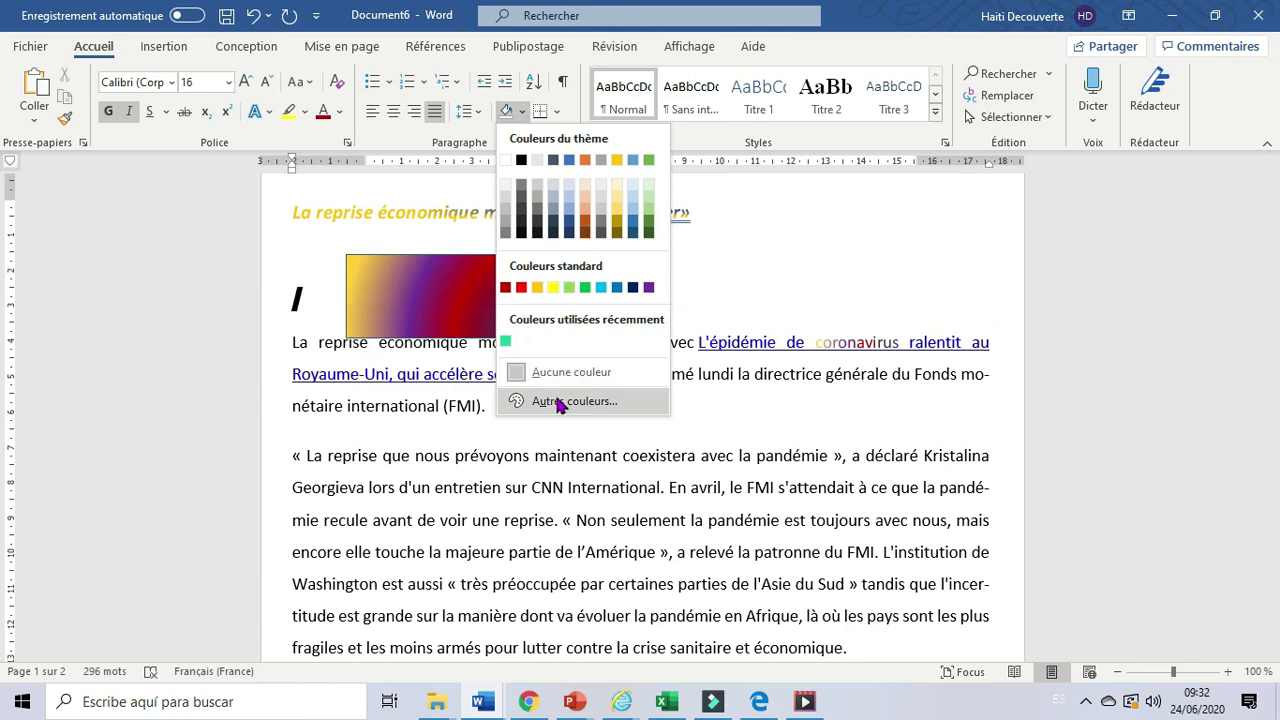
left_click(560, 402)
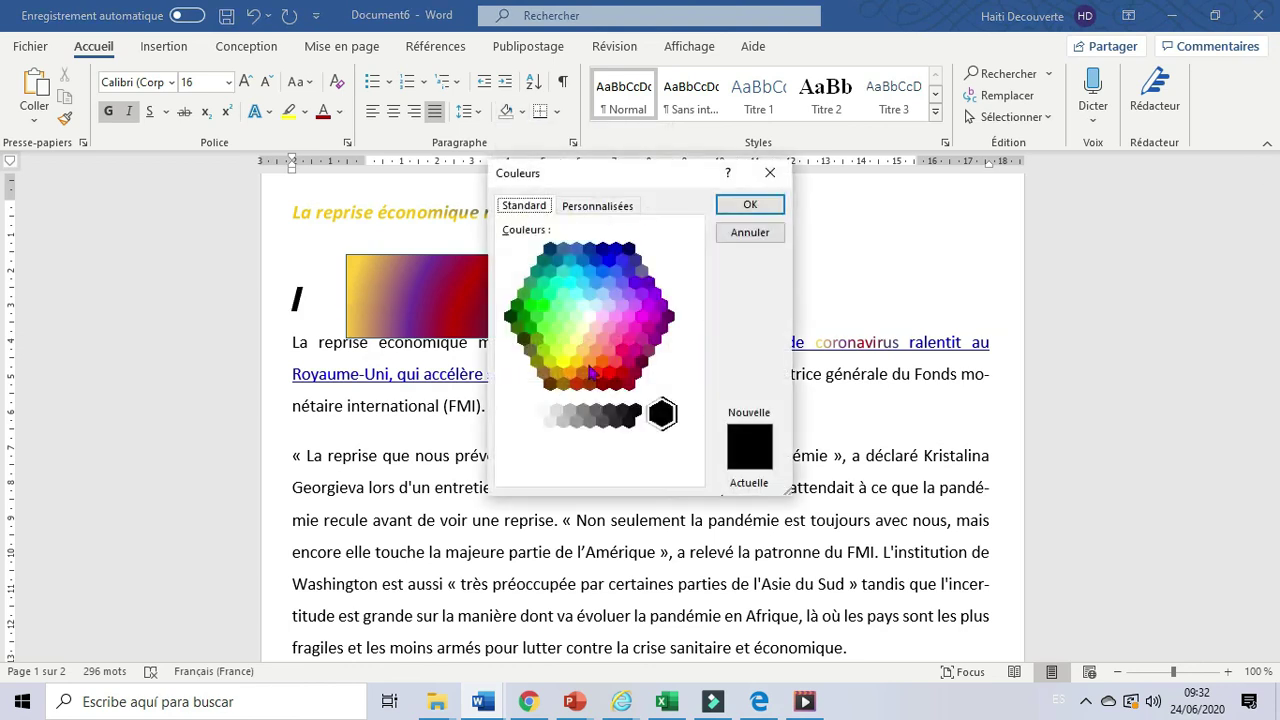
left_click_drag(603, 372, 608, 282)
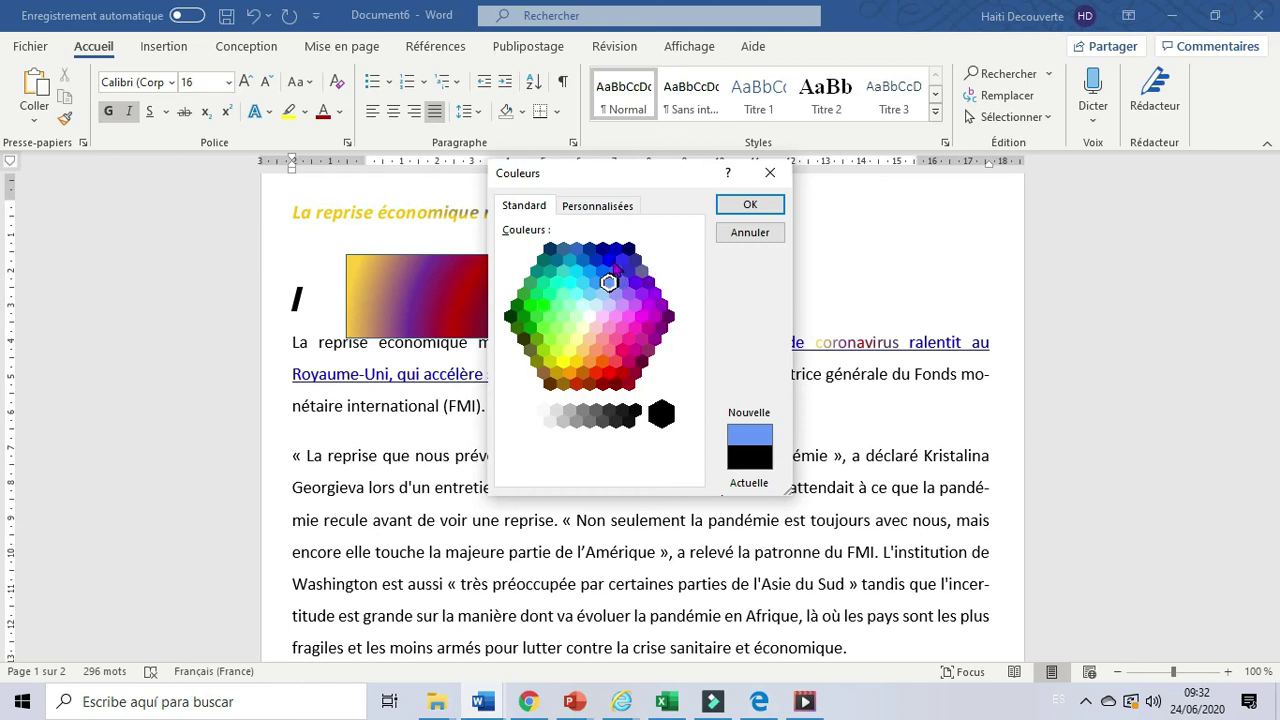
left_click(611, 261)
left_click(601, 318)
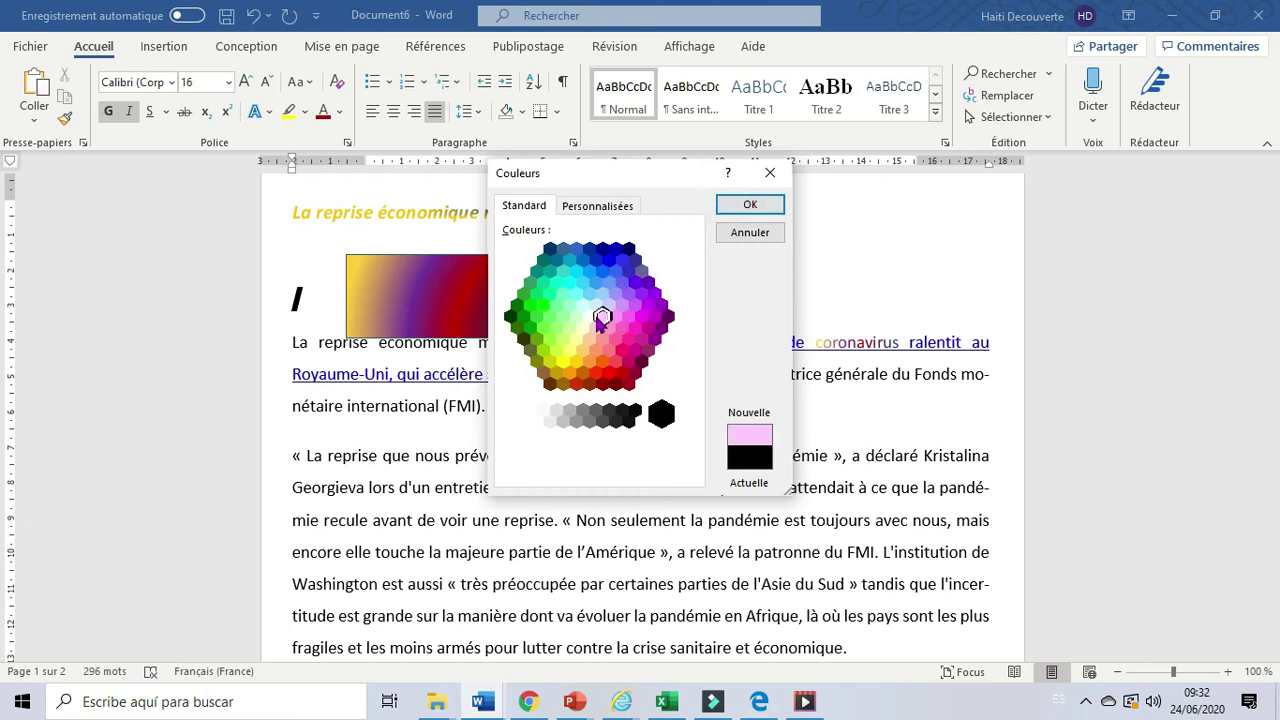
left_click(579, 313)
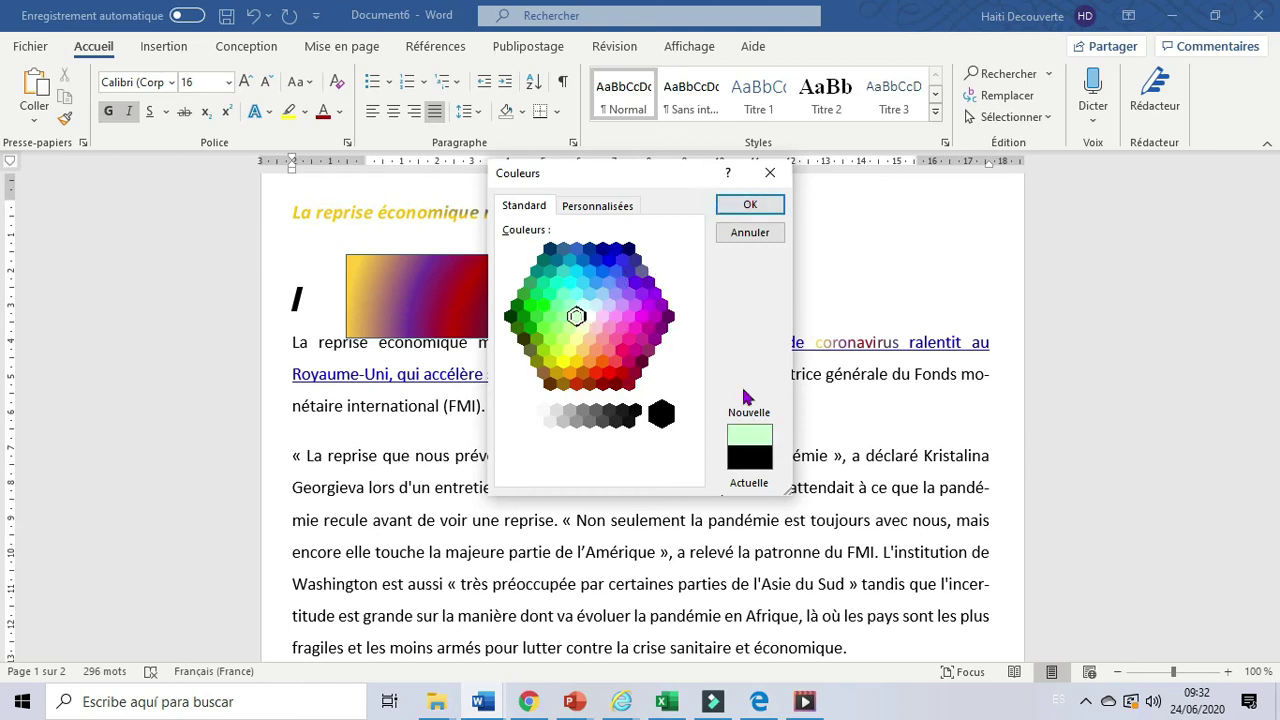
left_click(741, 205)
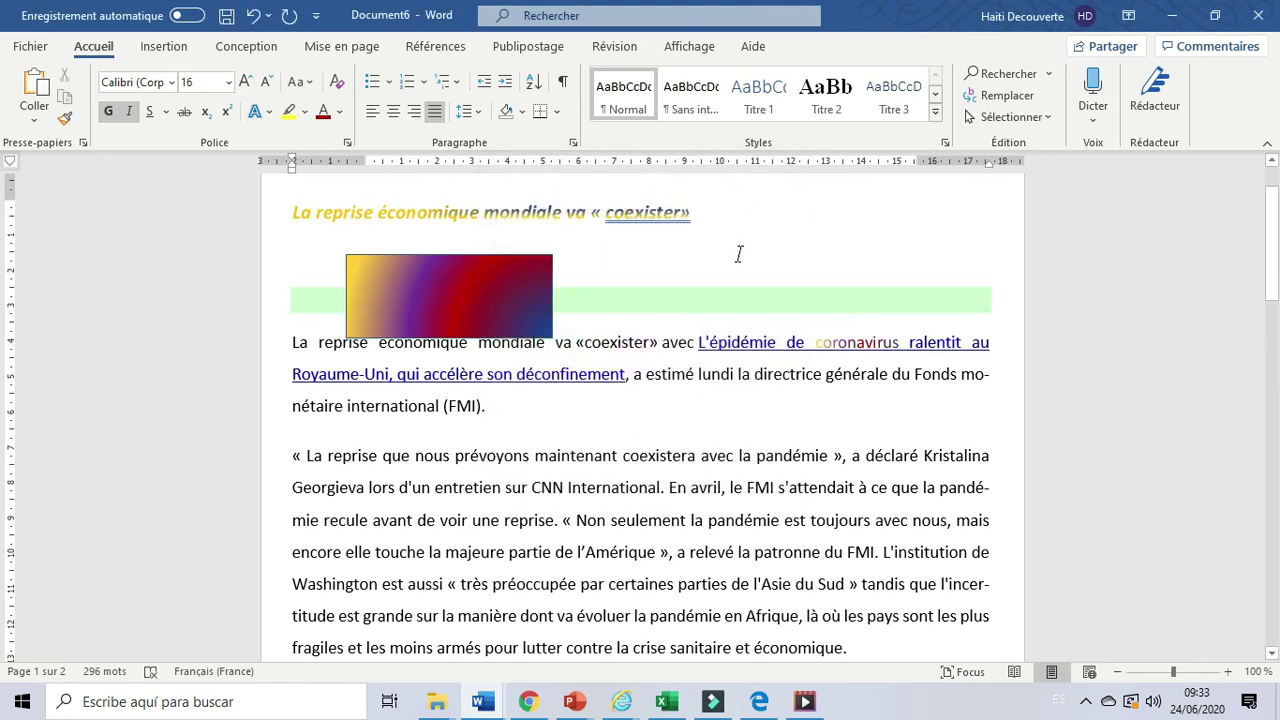
Step: Add a bottom border and a top border to the heading paragraph
key("Up")
scroll(1273, 180, "up", 2)
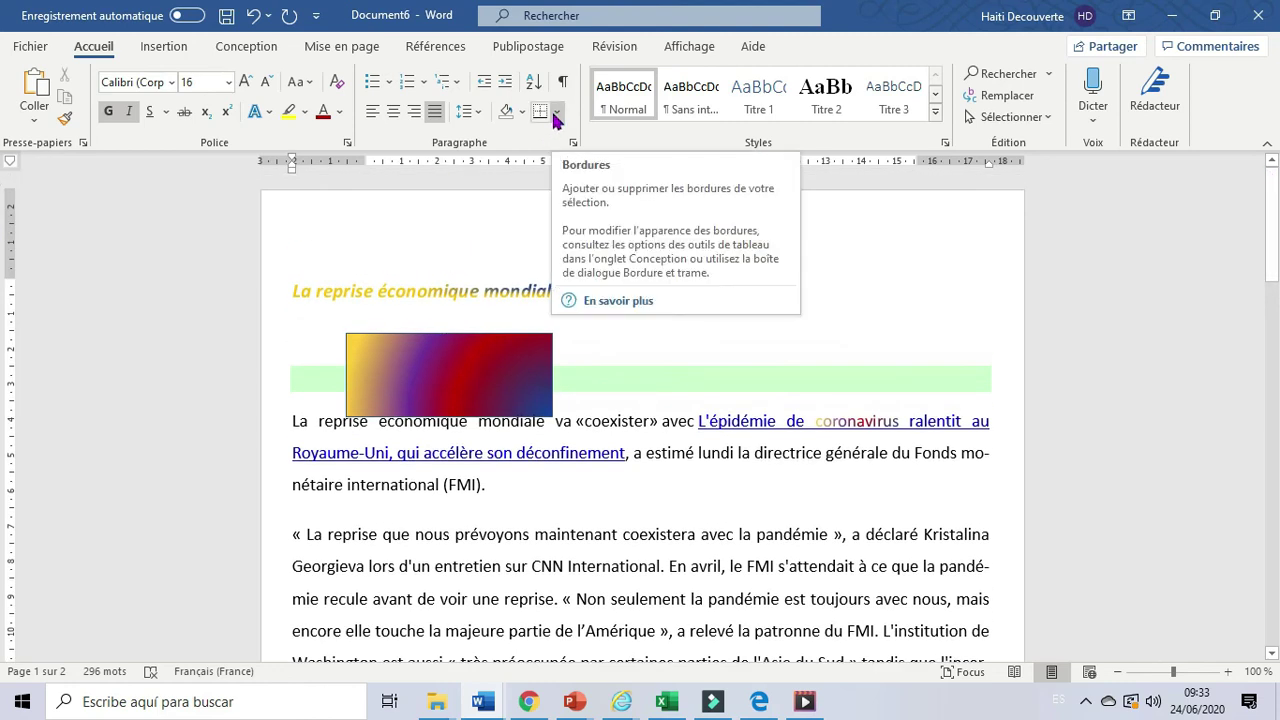
left_click(556, 112)
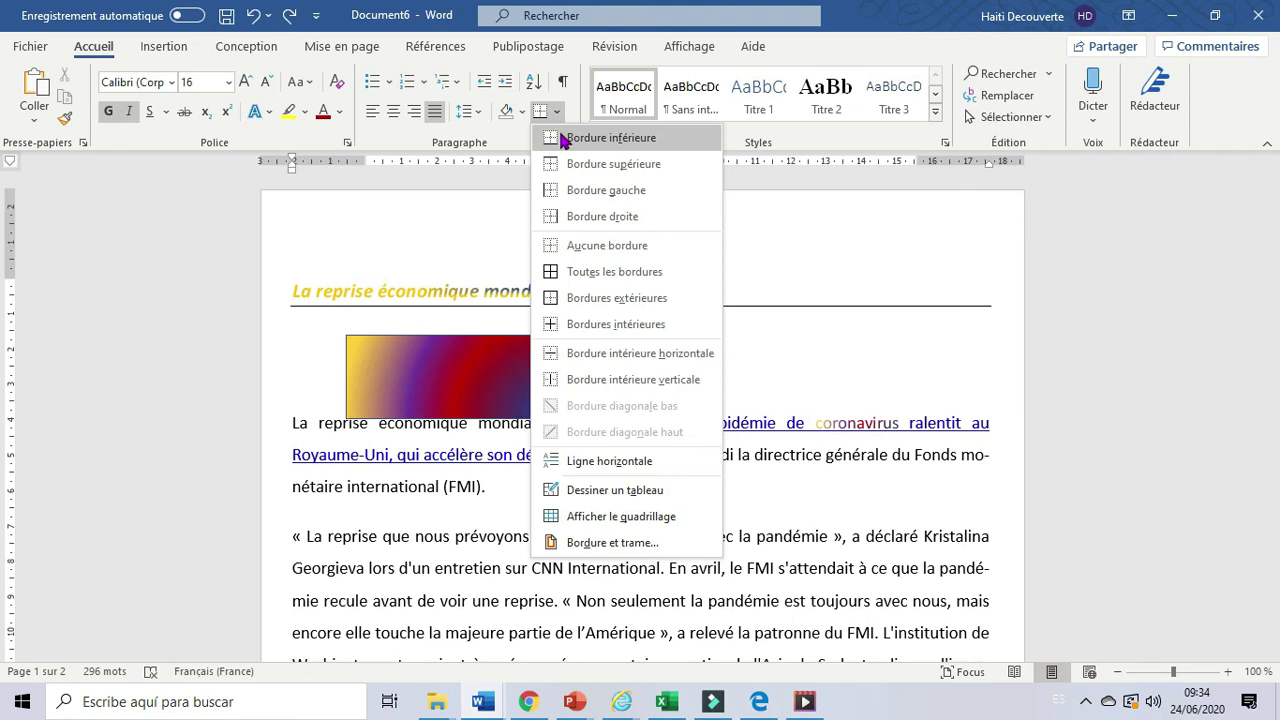
left_click(561, 139)
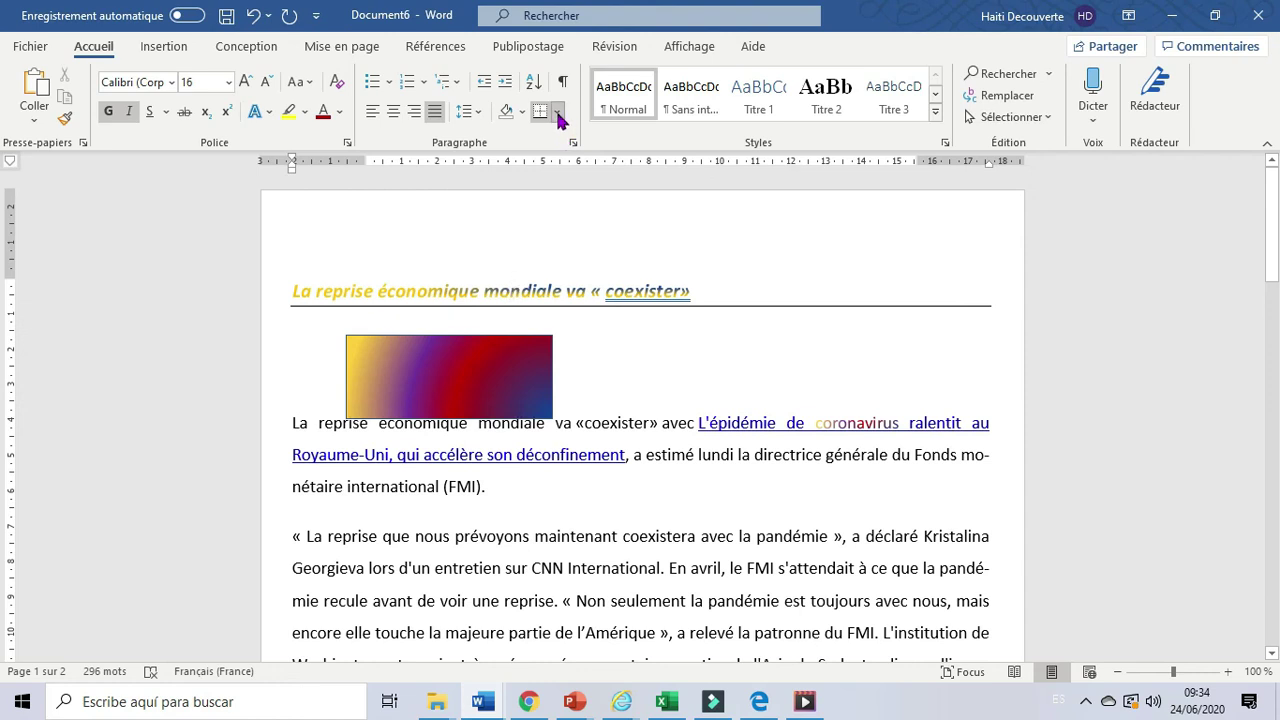
left_click(557, 114)
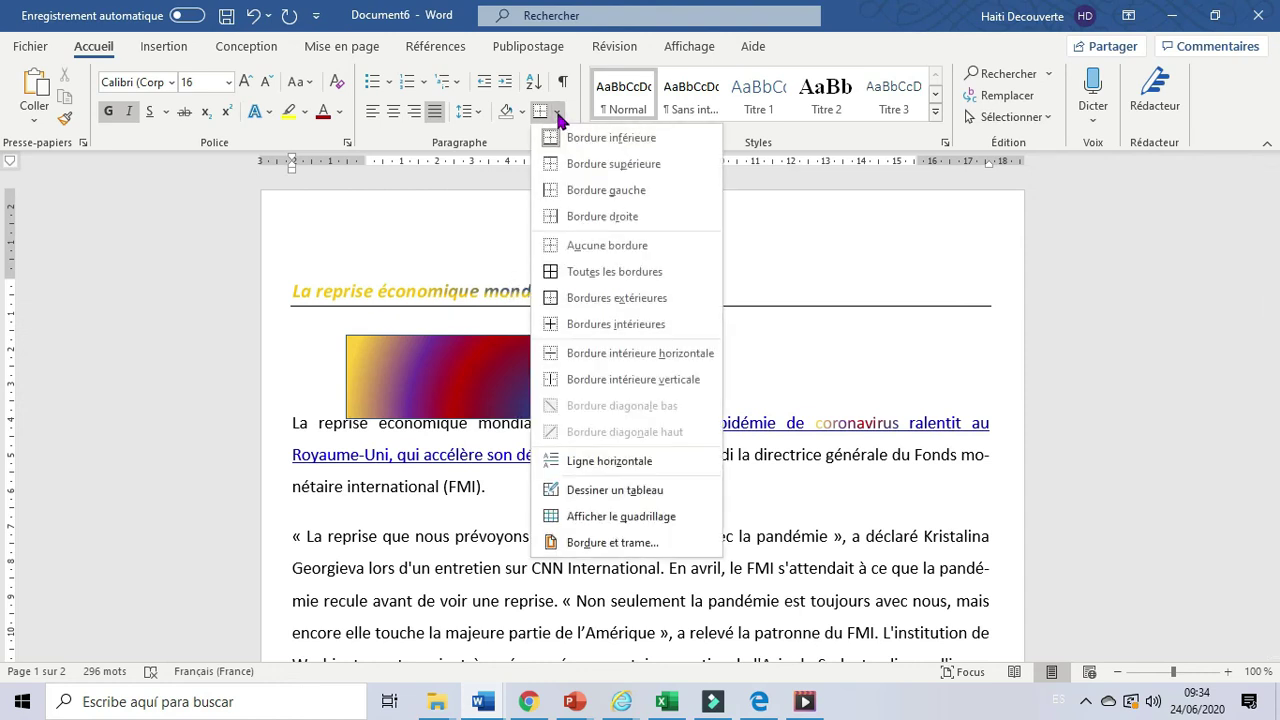
left_click(564, 165)
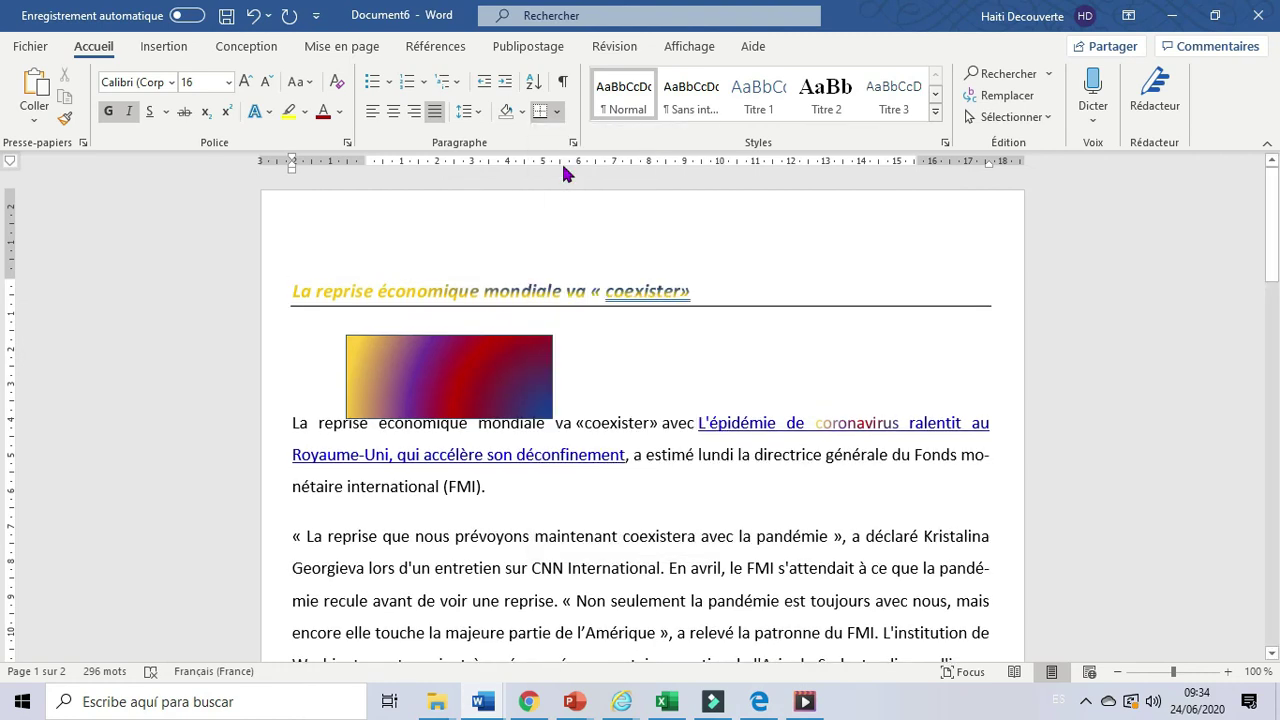
left_click(558, 113)
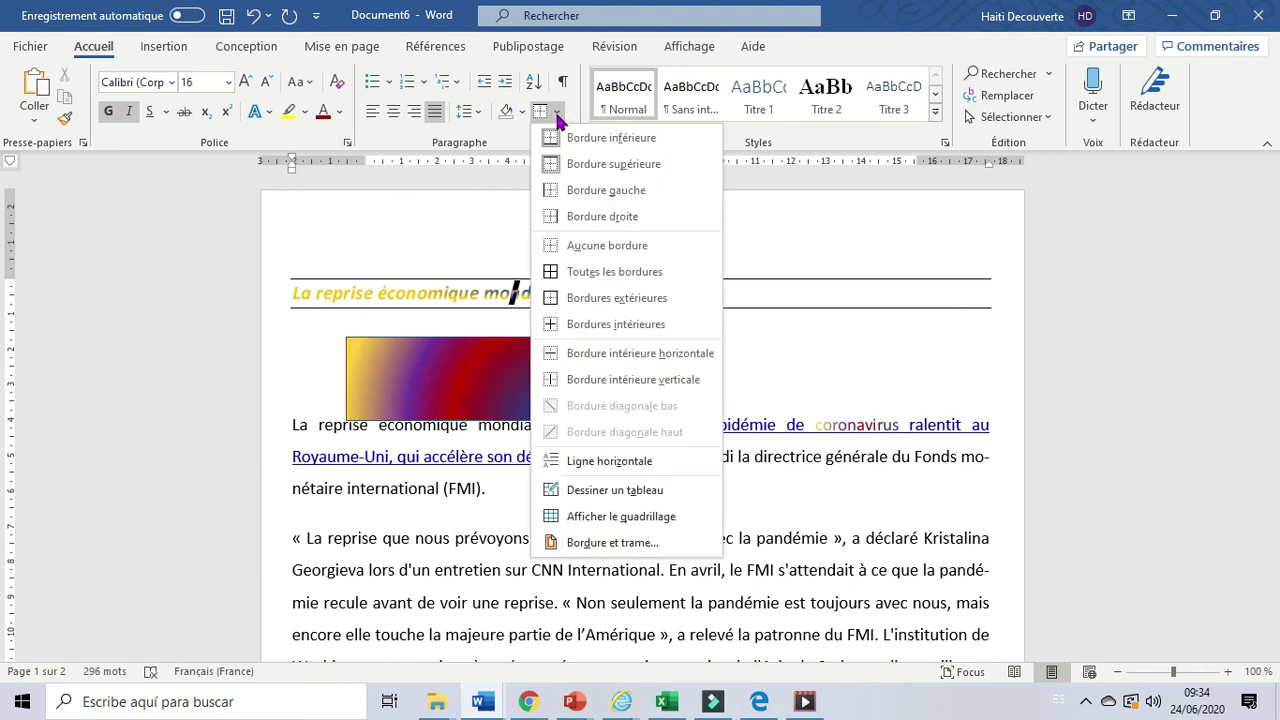
key("Escape")
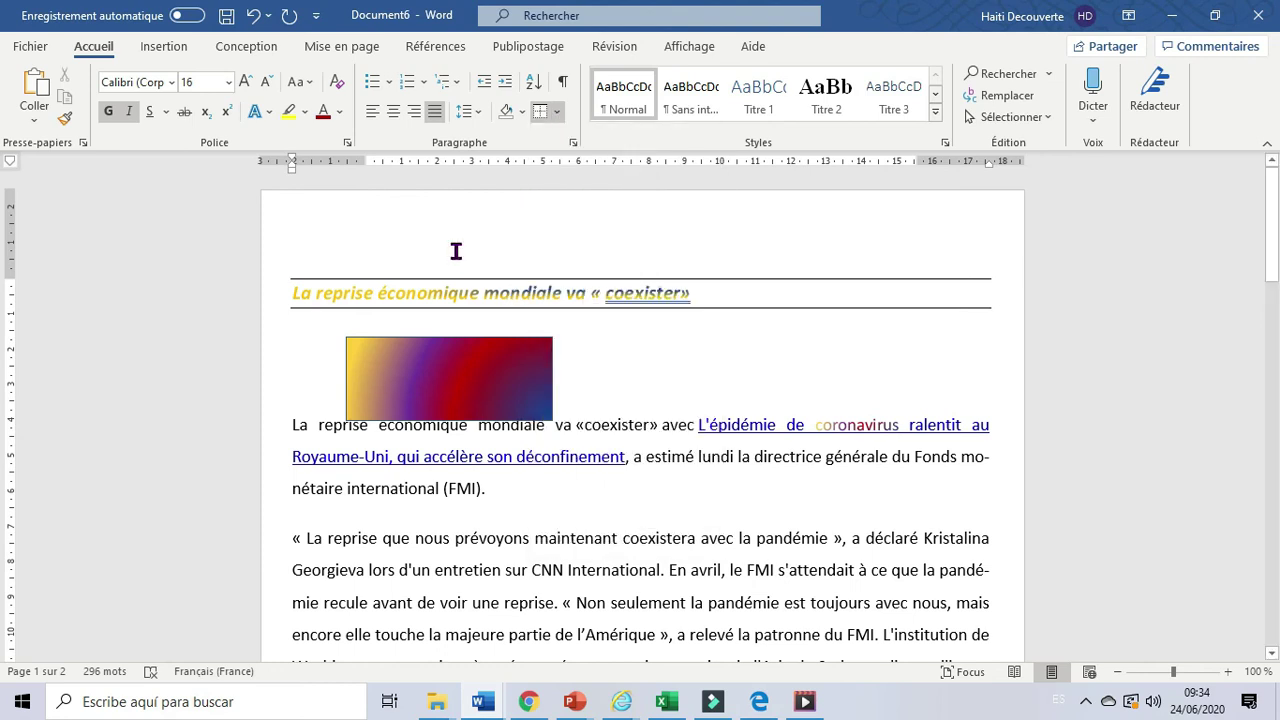
Step: Undo the top and bottom borders on the heading paragraph
key("ctrl+z")
key("ctrl+z")
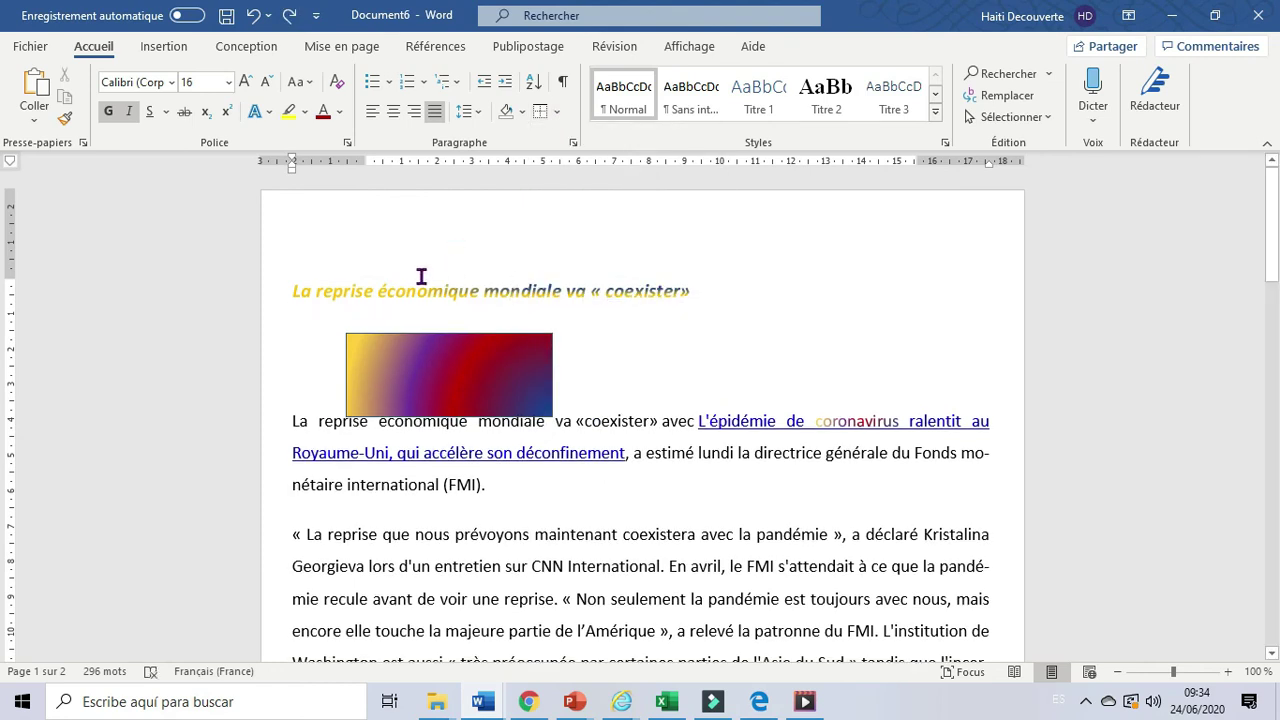
Step: Try a top border on the heading paragraph and undo it
left_click(292, 290)
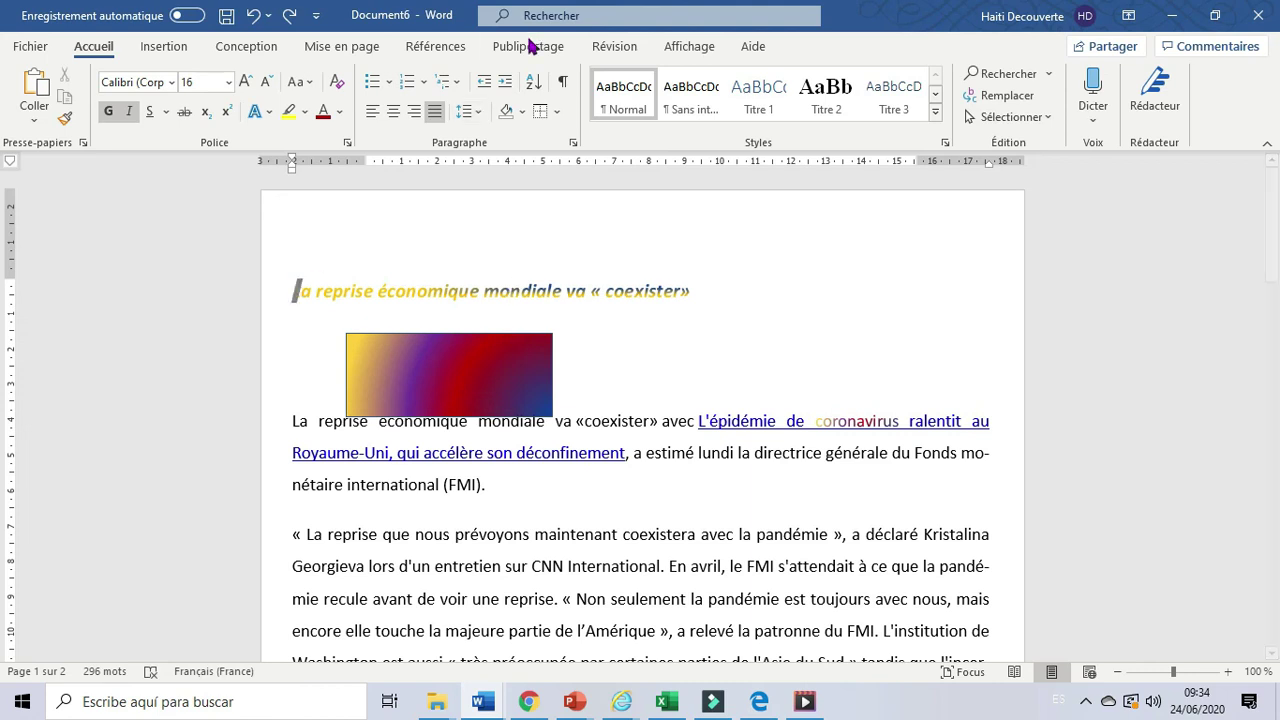
left_click(558, 111)
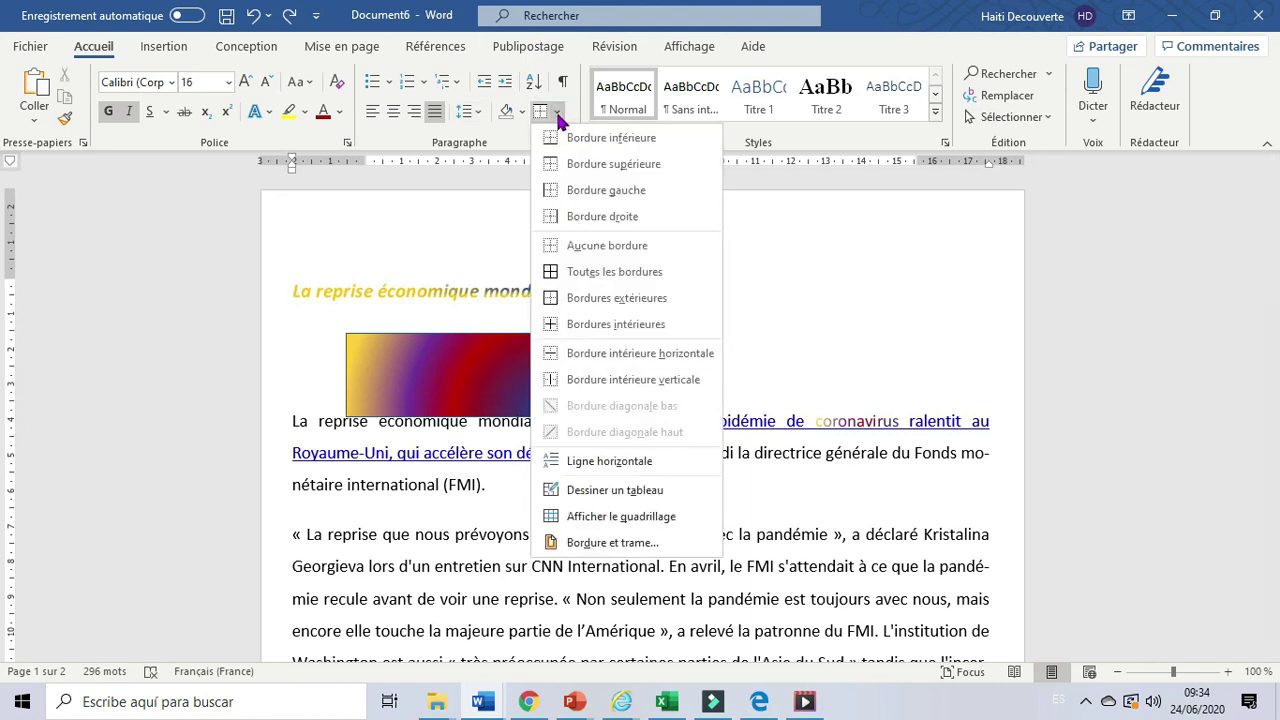
left_click(567, 166)
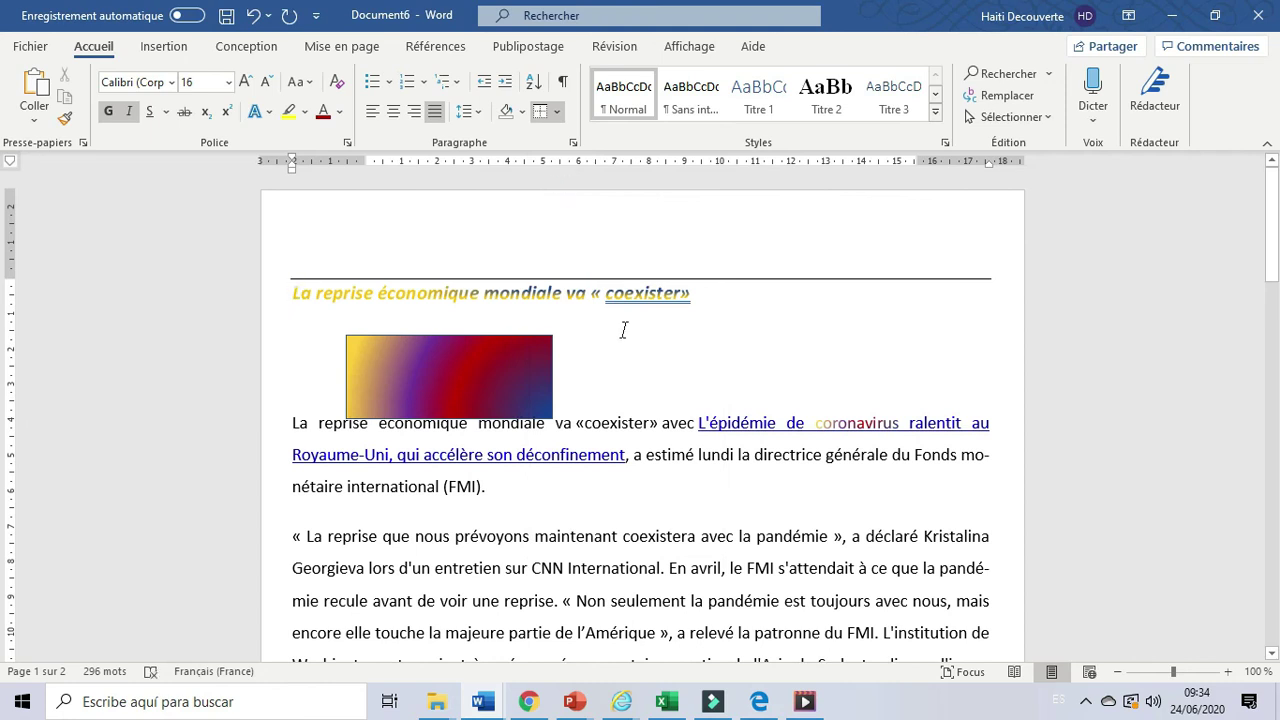
key("ctrl+z")
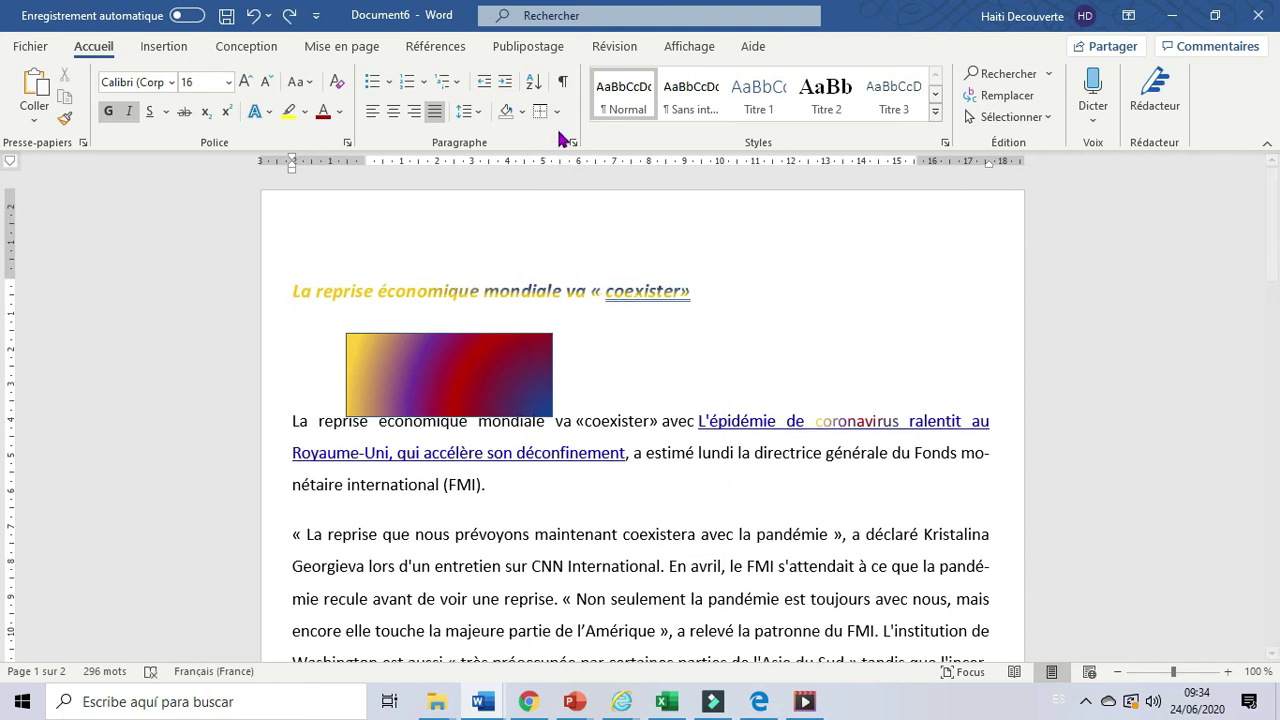
Step: Try a left border and a right border in turn on the heading paragraph
left_click(559, 112)
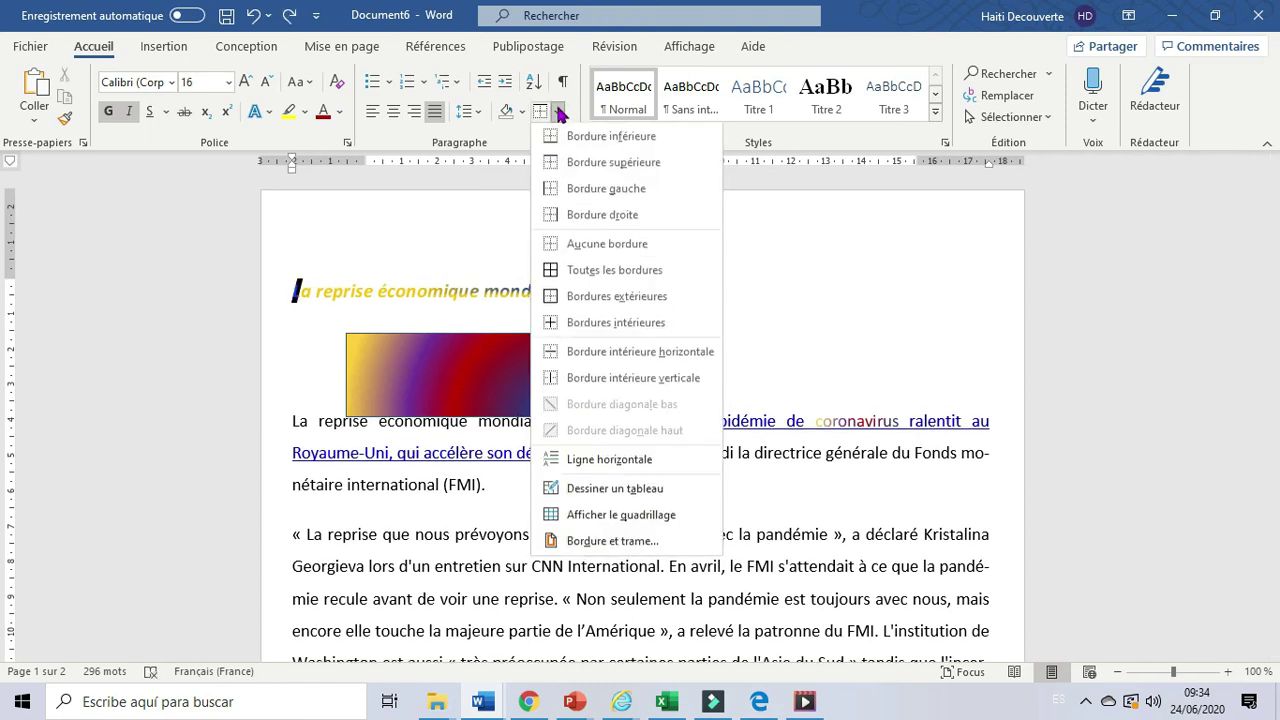
left_click(572, 192)
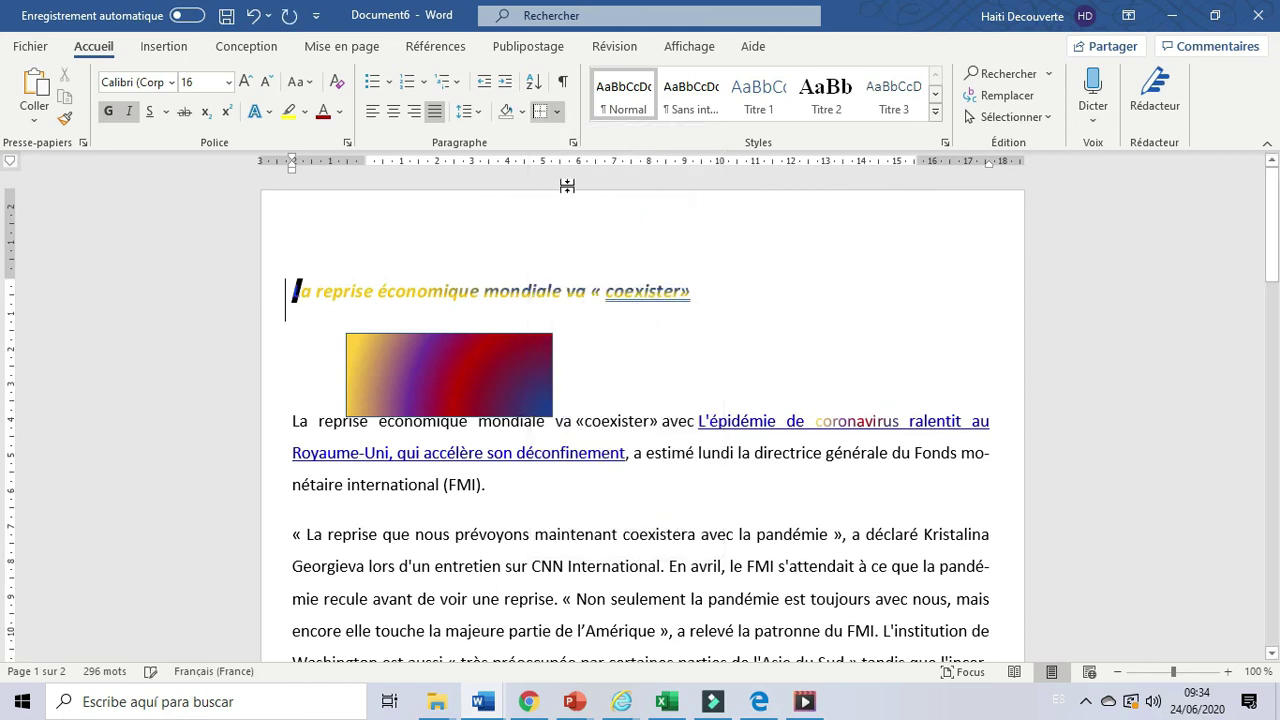
left_click(559, 113)
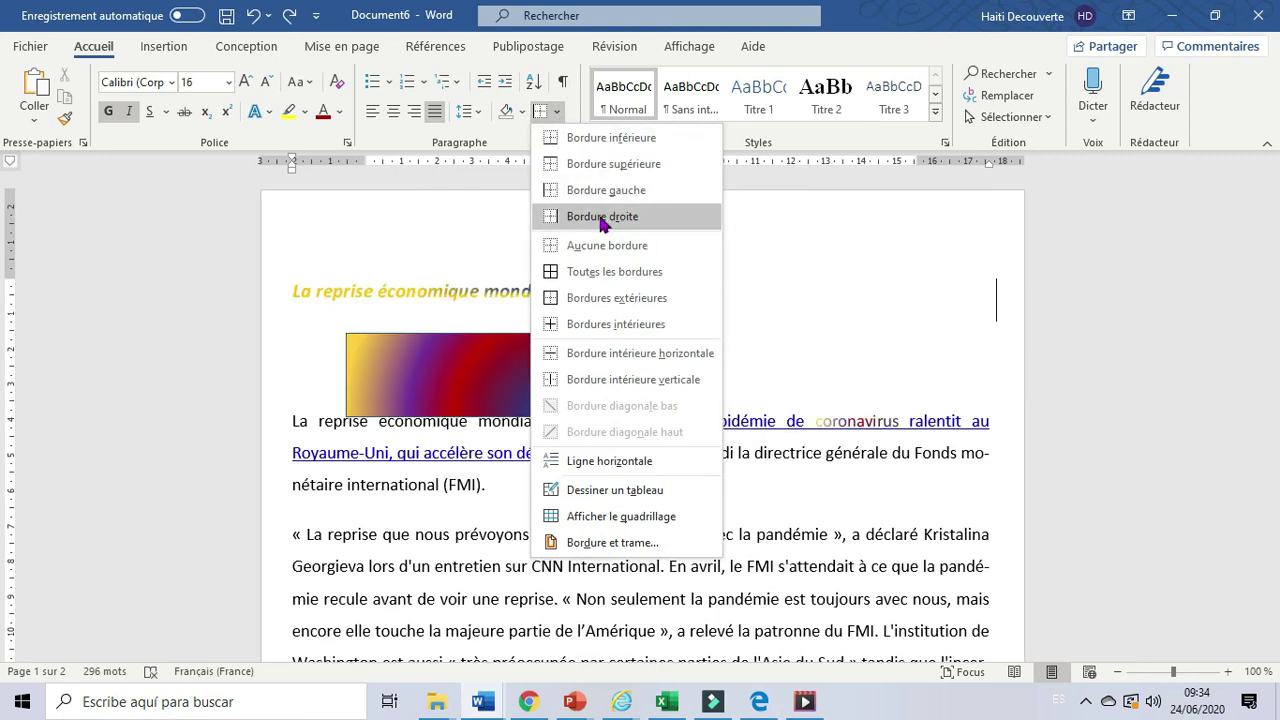
left_click(603, 217)
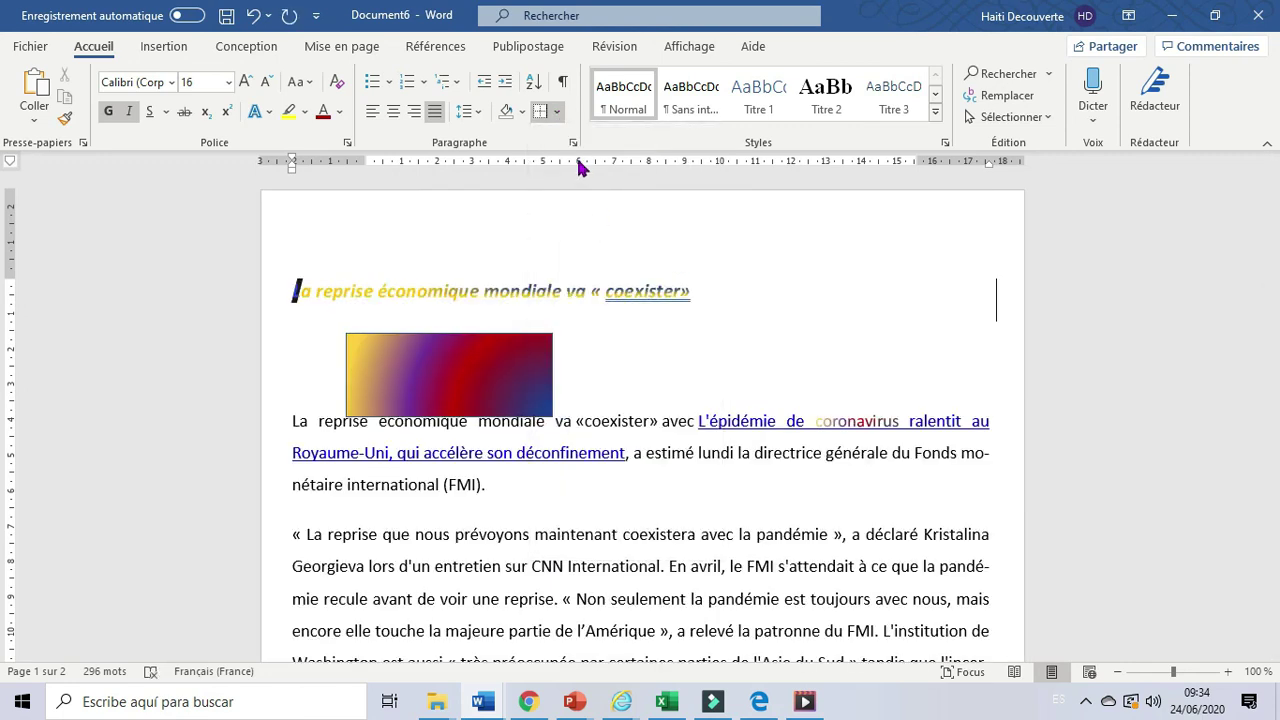
Step: Try the all-borders option (Toutes les bordures) on the heading paragraph and undo it
left_click(557, 112)
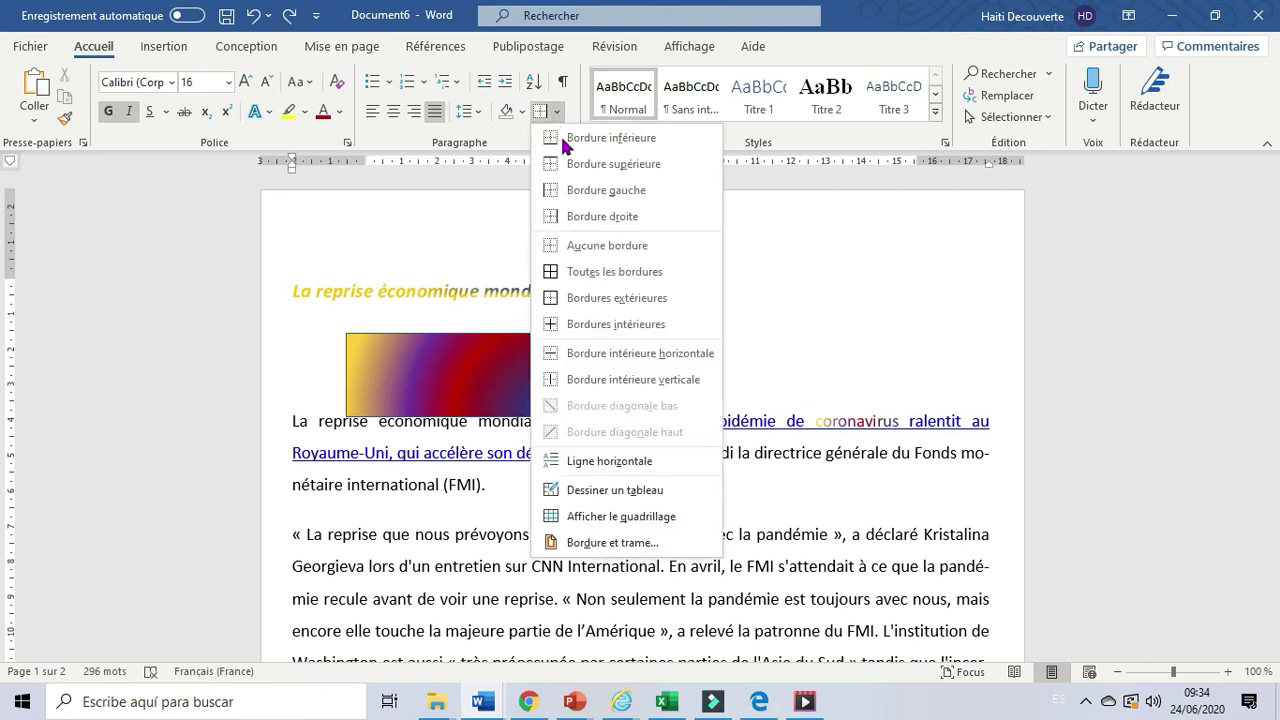
left_click(578, 281)
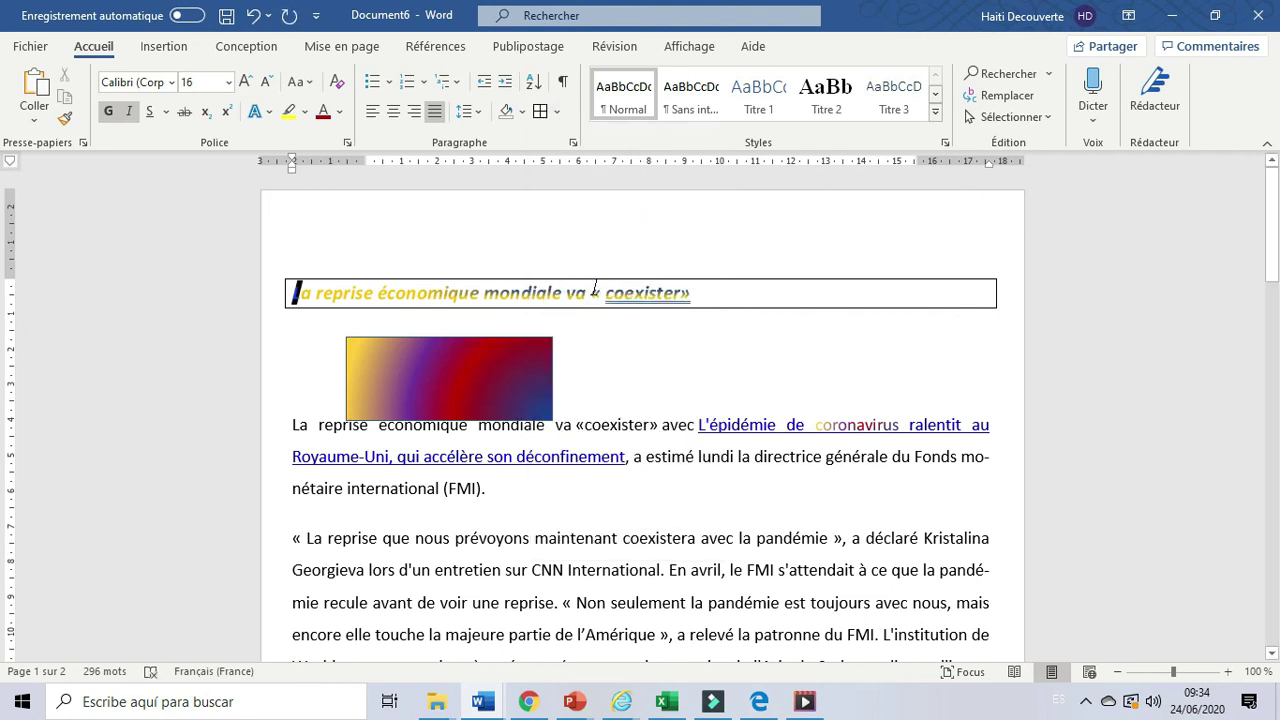
key("ctrl+z")
Step: Select the whole heading line, review the border options available for it, and place the cursor back near the heading's end
key("shift+Down")
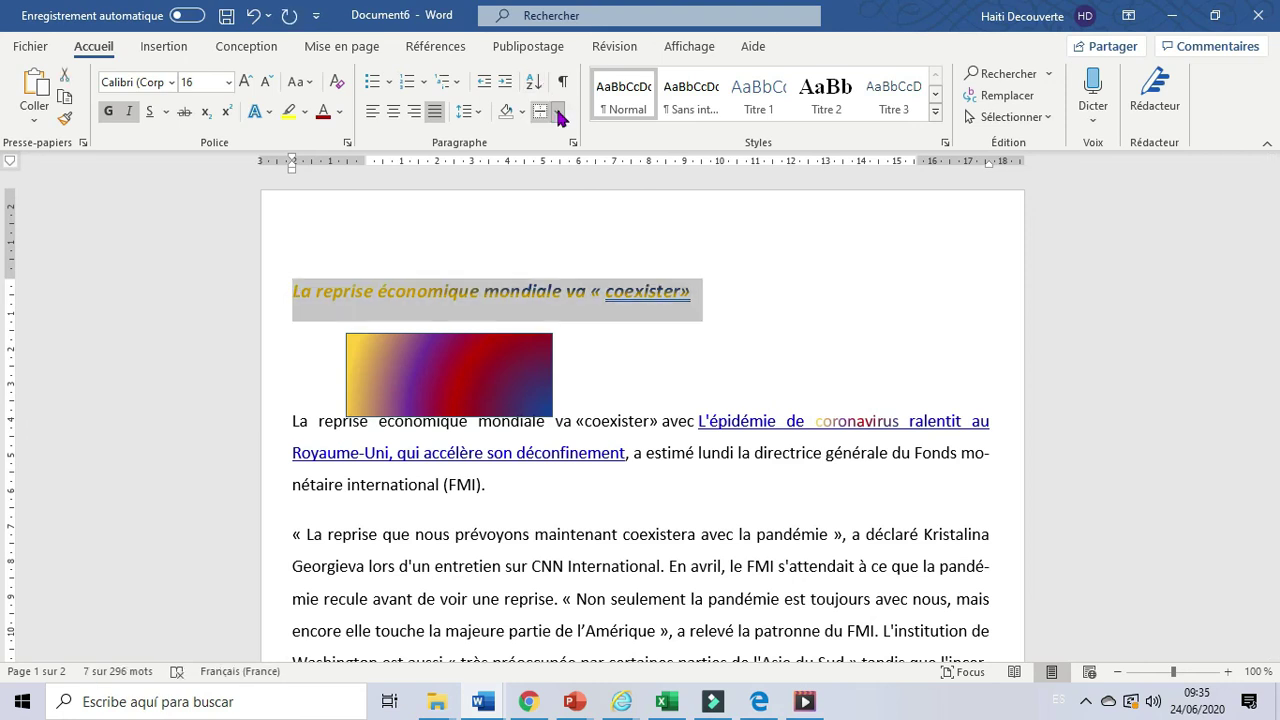
left_click(558, 114)
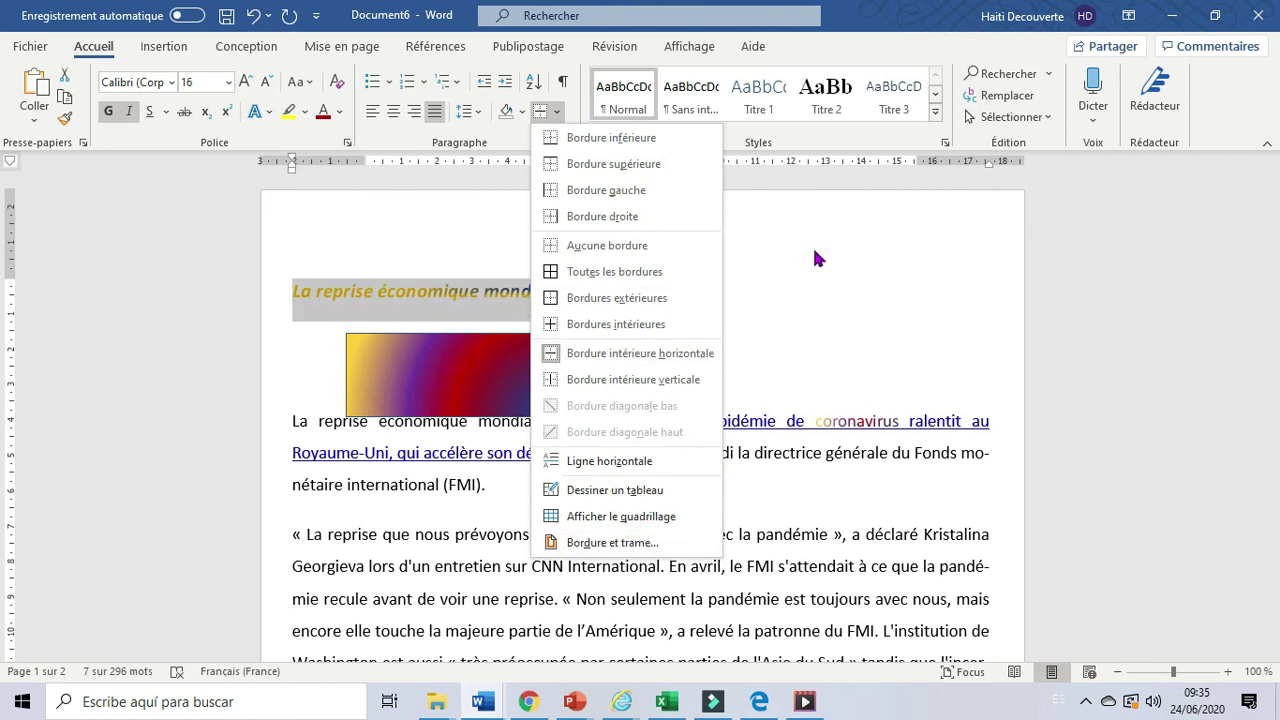
left_click(874, 236)
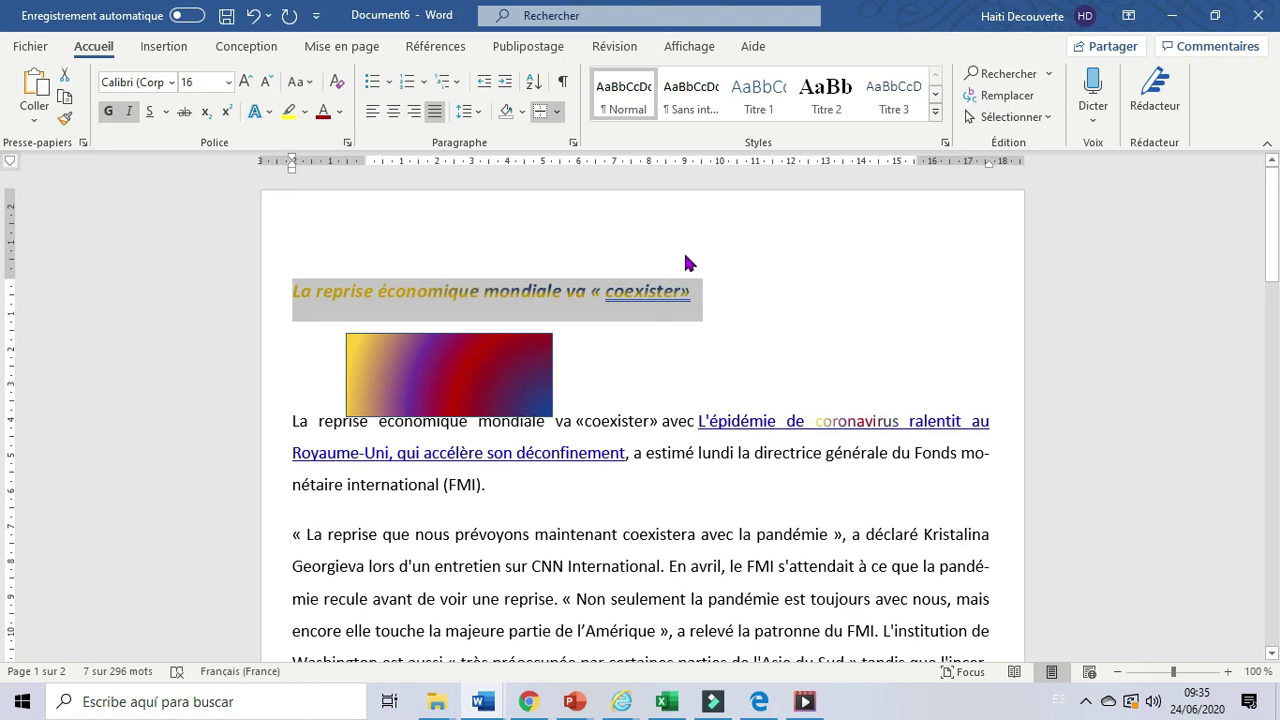
left_click(686, 291)
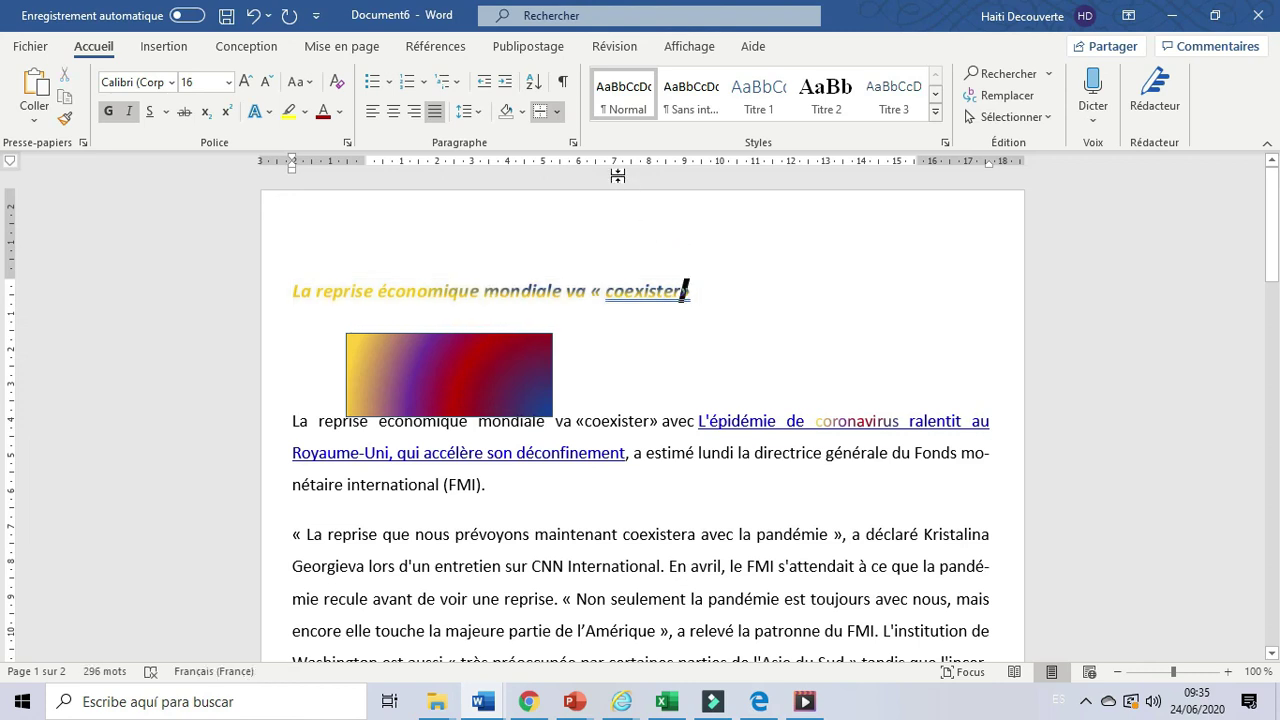